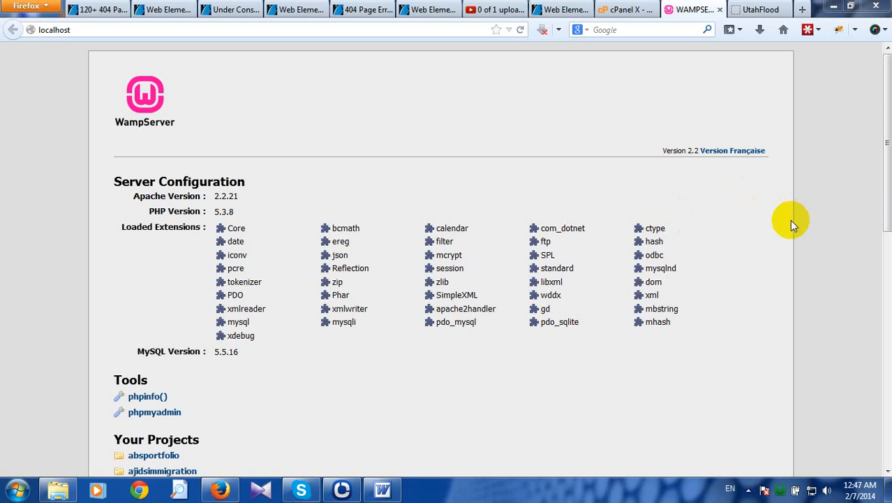
View the local UtahFlood site and highlight the localhost part of its address.
{"action": "left_click", "coordinate": [753, 10]}
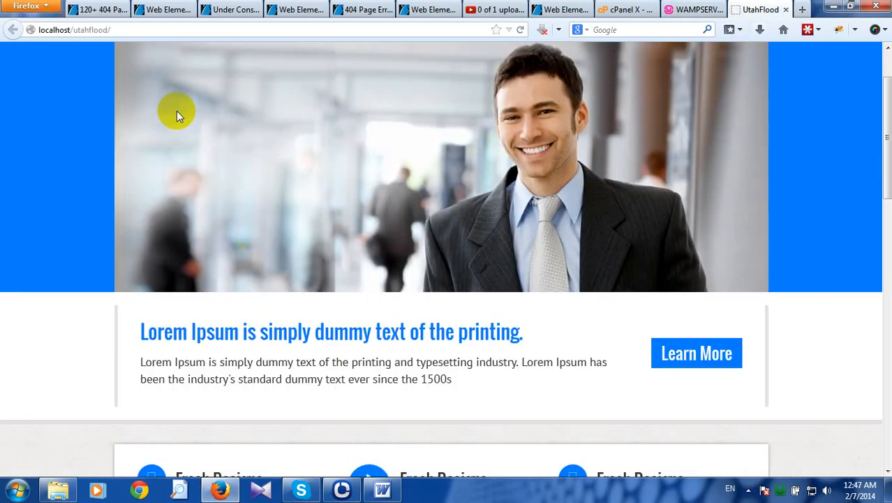
{"action": "left_click", "coordinate": [50, 30]}
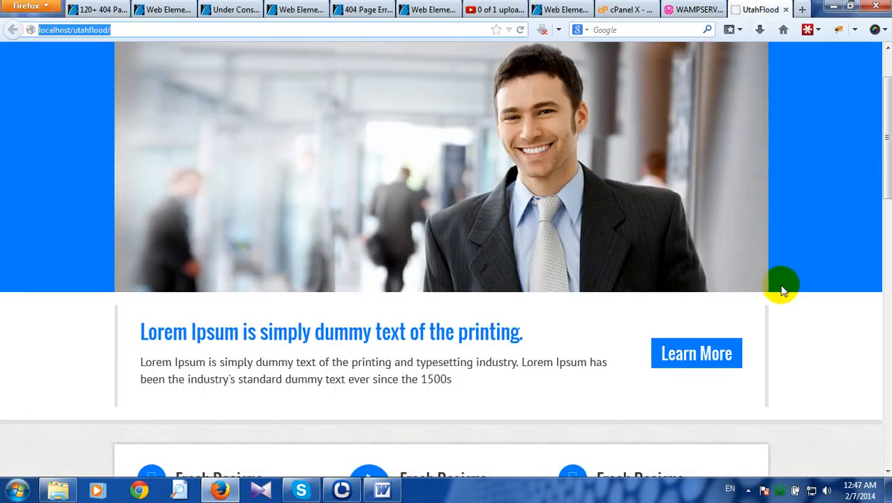
{"action": "left_click", "coordinate": [797, 319]}
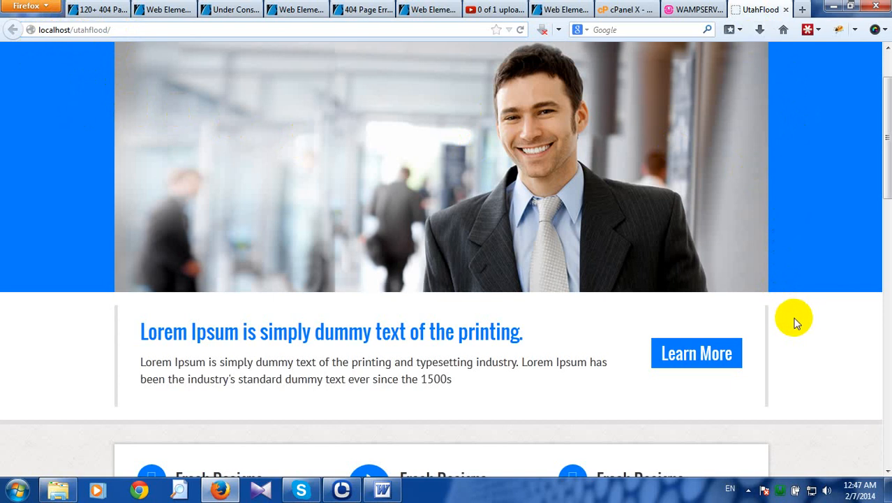
{"action": "left_click_drag", "start_coordinate": [65, 30], "coordinate": [14, 51]}
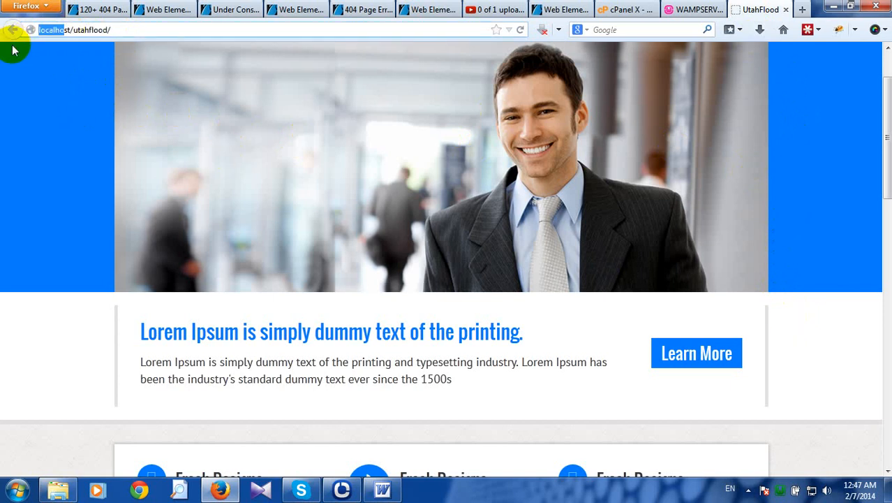
{"action": "left_click", "coordinate": [828, 292]}
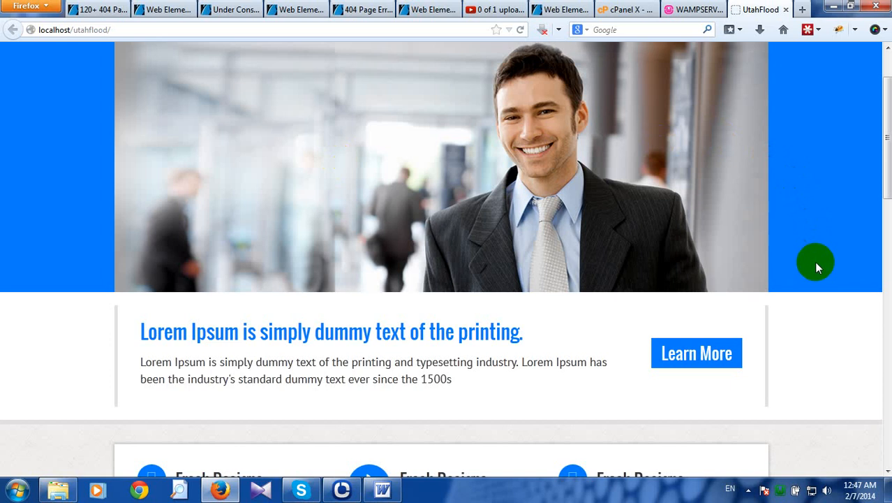
Open WampServer's www directory and browse its project folders to find utahflood.
{"action": "left_click", "coordinate": [776, 490]}
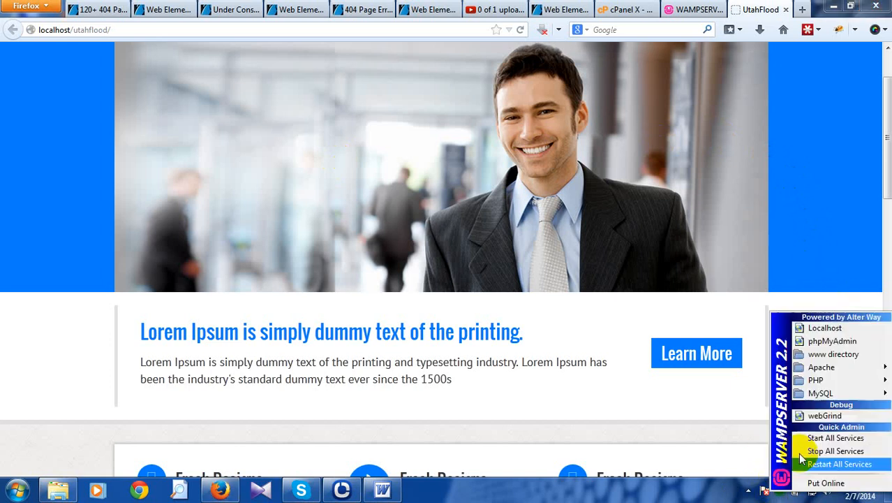
{"action": "left_click", "coordinate": [830, 358]}
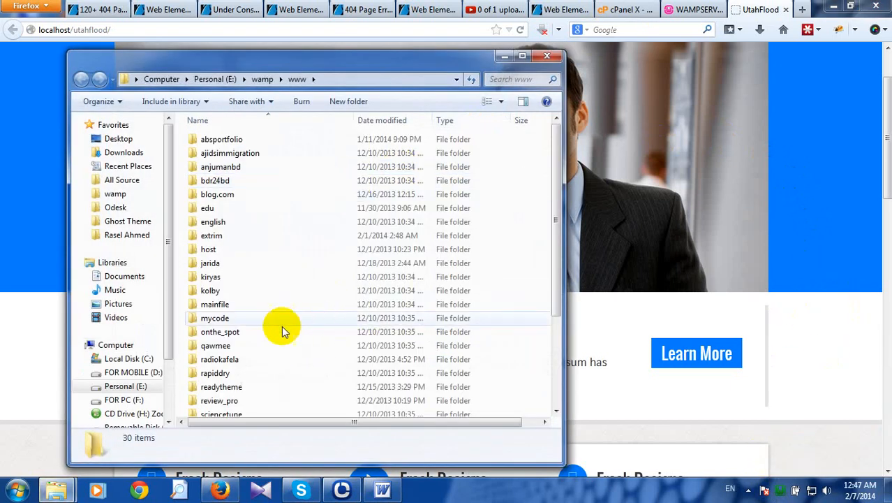
{"action": "left_click", "coordinate": [230, 277]}
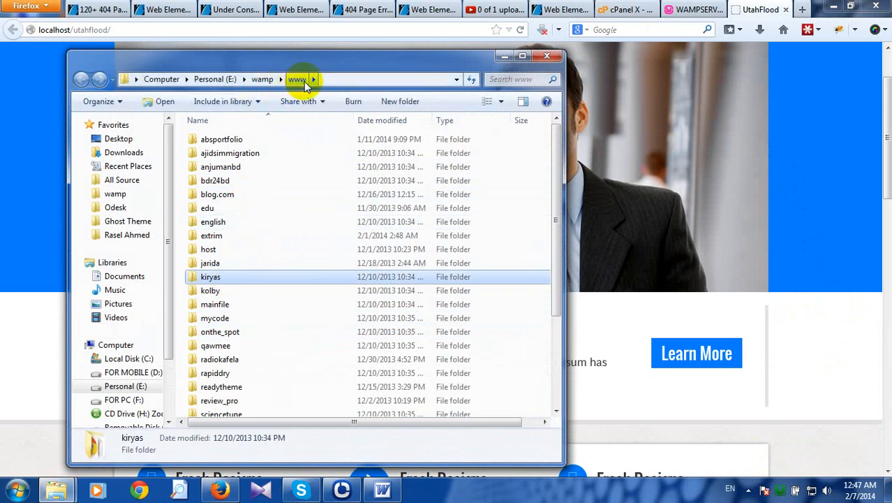
{"action": "left_click", "coordinate": [265, 332]}
{"action": "scroll", "coordinate": [265, 335], "scroll_direction": "down", "scroll_amount": 3}
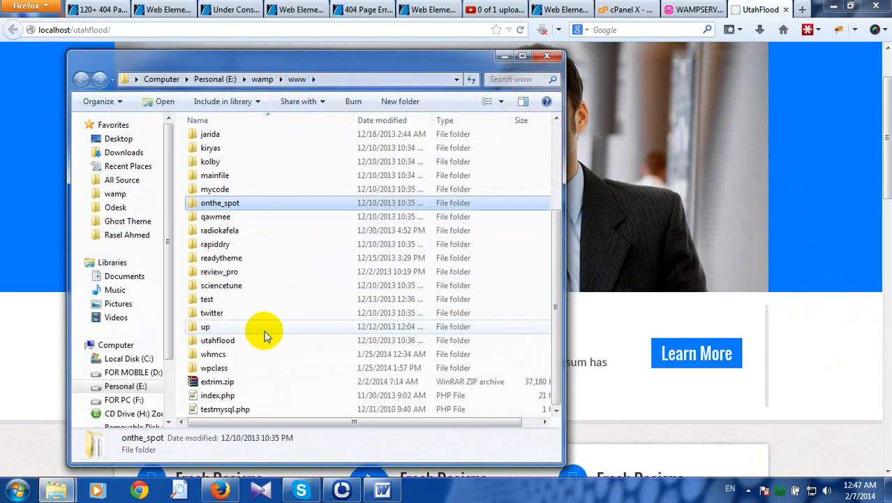
Compress the utahflood folder into a zip archive named utahflood.zip in the same directory.
{"action": "left_click", "coordinate": [232, 342]}
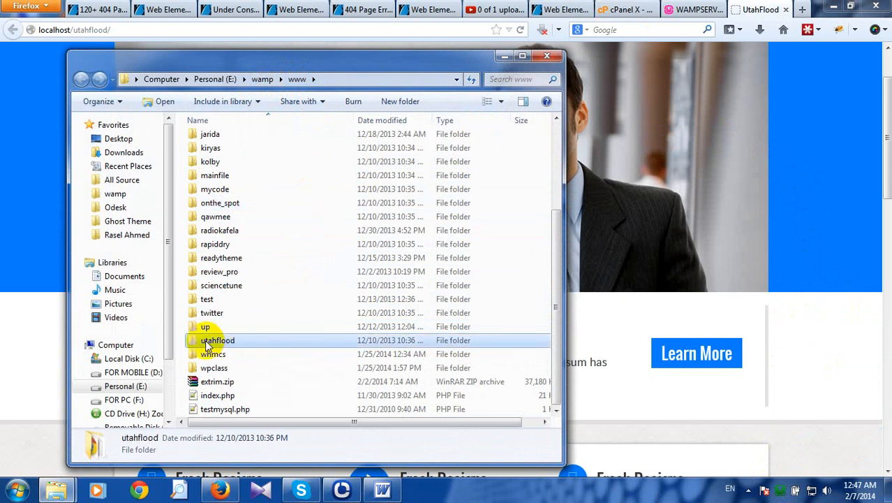
{"action": "right_click", "coordinate": [210, 340]}
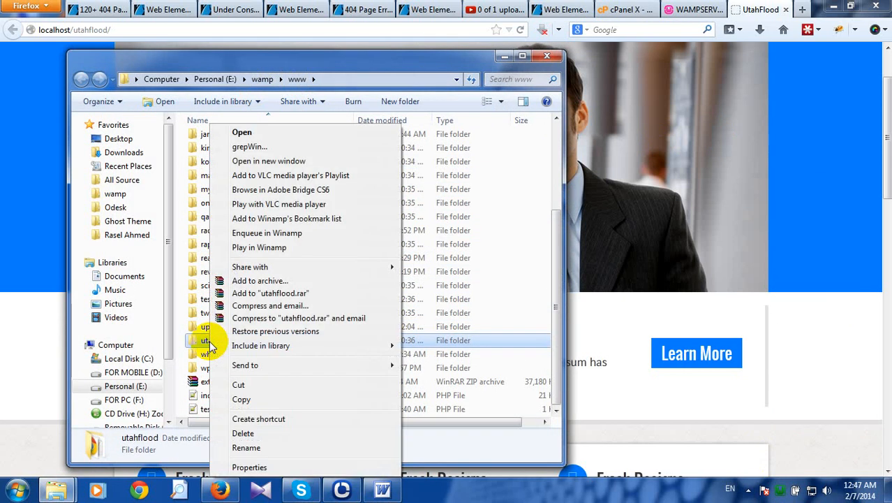
{"action": "mouse_move", "coordinate": [378, 364]}
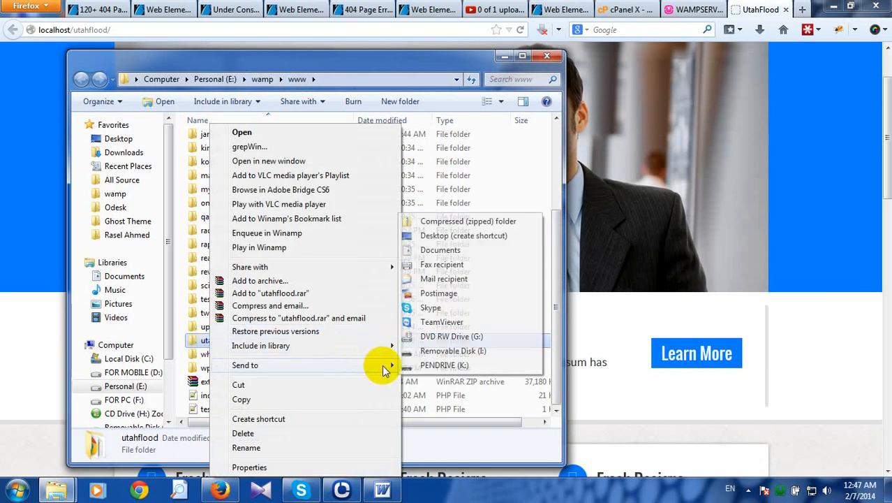
{"action": "left_click", "coordinate": [450, 224]}
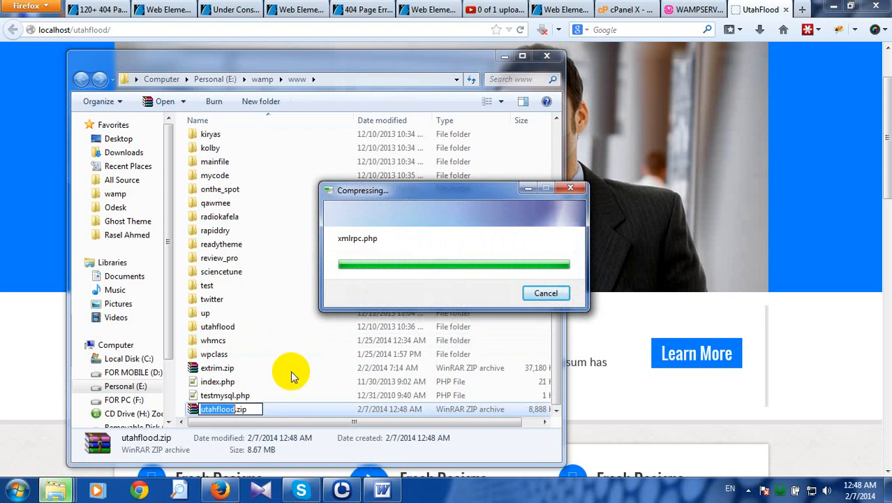
{"action": "left_click", "coordinate": [275, 412]}
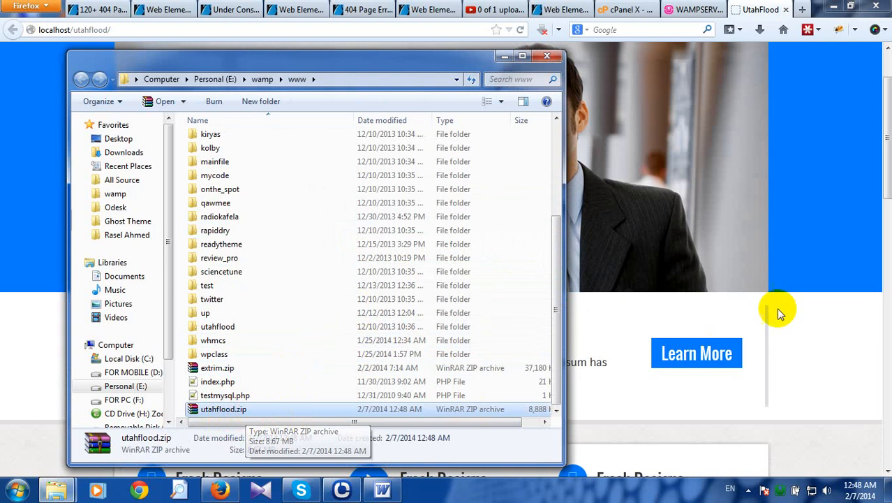
Return to the browser's cPanel page for radio.abscreation.com and open File Manager in public_html.
{"action": "left_click", "coordinate": [793, 284]}
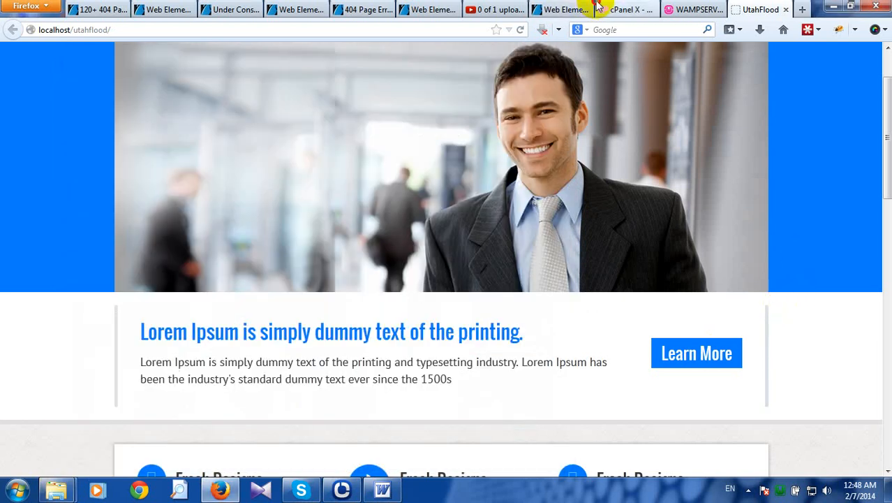
{"action": "left_click", "coordinate": [628, 9]}
{"action": "scroll", "coordinate": [761, 265], "scroll_direction": "down", "scroll_amount": 2}
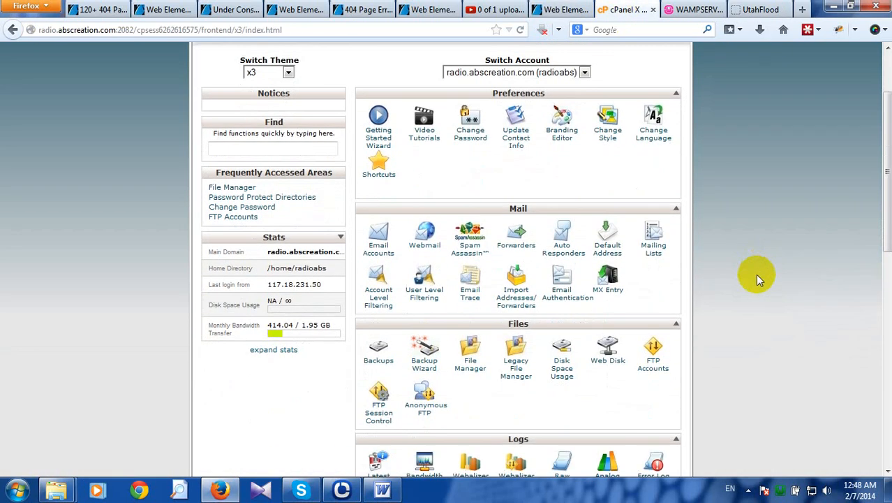
{"action": "scroll", "coordinate": [755, 274], "scroll_direction": "down", "scroll_amount": 2}
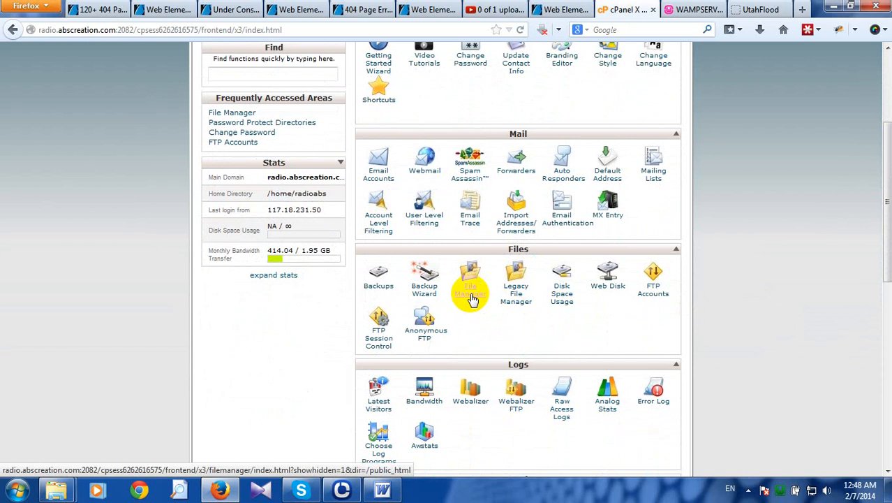
{"action": "left_click", "coordinate": [473, 297]}
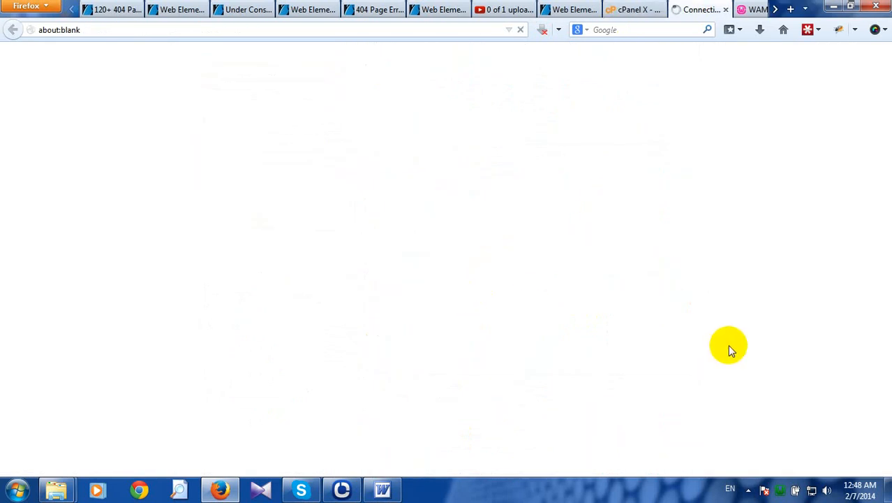
{"action": "left_click", "coordinate": [749, 489]}
{"action": "left_click", "coordinate": [345, 341]}
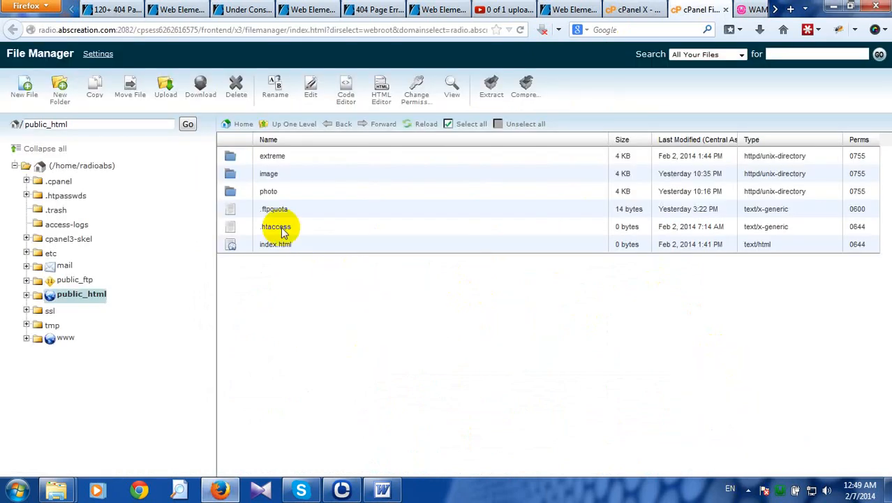
Create a new folder named wp inside public_html.
{"action": "left_click", "coordinate": [60, 98]}
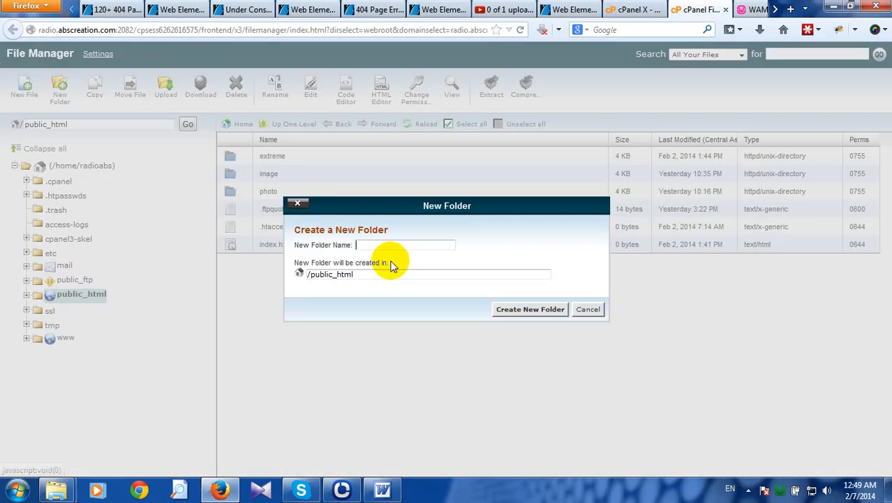
{"action": "left_click", "coordinate": [377, 245]}
{"action": "type", "text": "w"}
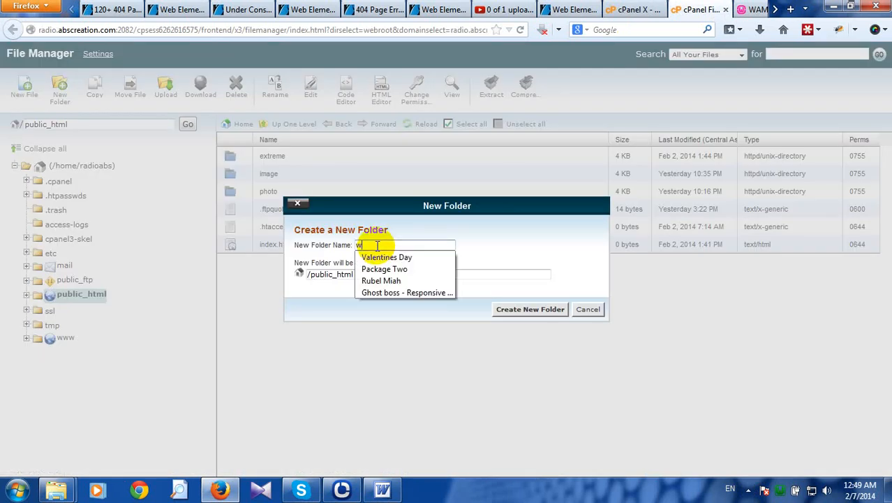
{"action": "type", "text": "o"}
{"action": "key", "text": "BackSpace"}
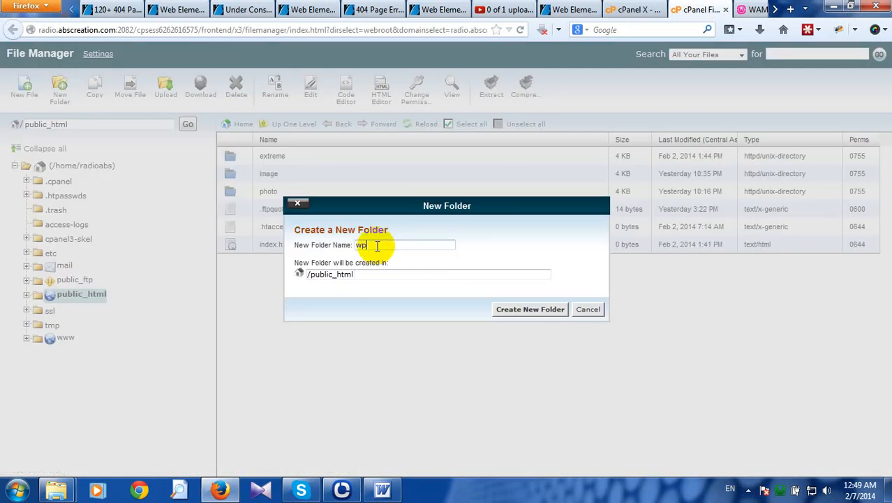
{"action": "type", "text": "p"}
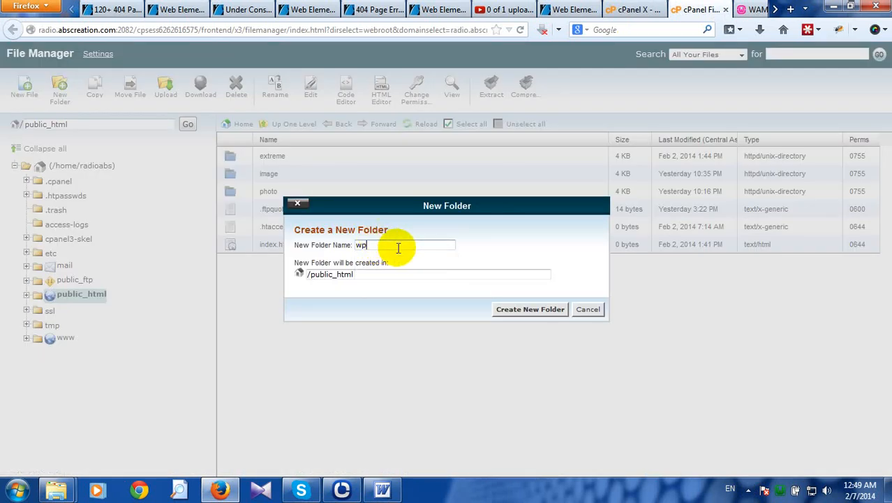
{"action": "left_click", "coordinate": [532, 308]}
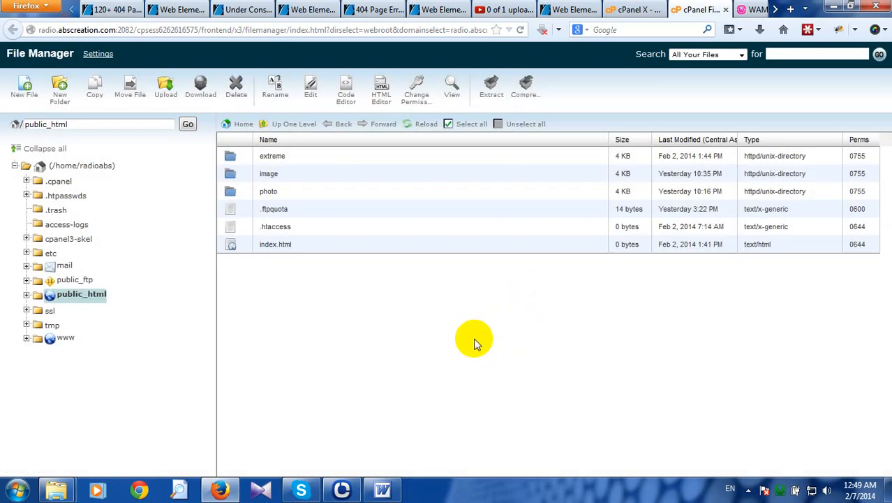
Reload the public_html listing and open the wp folder.
{"action": "left_click", "coordinate": [408, 126]}
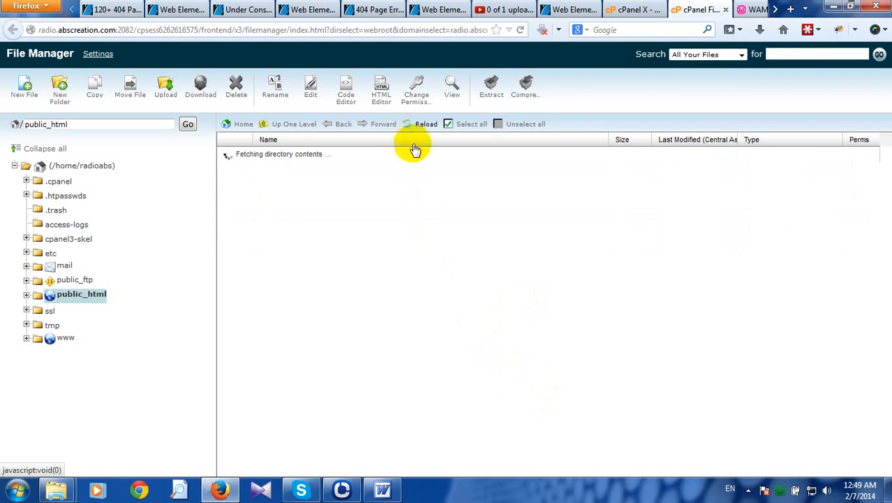
{"action": "left_click", "coordinate": [763, 492]}
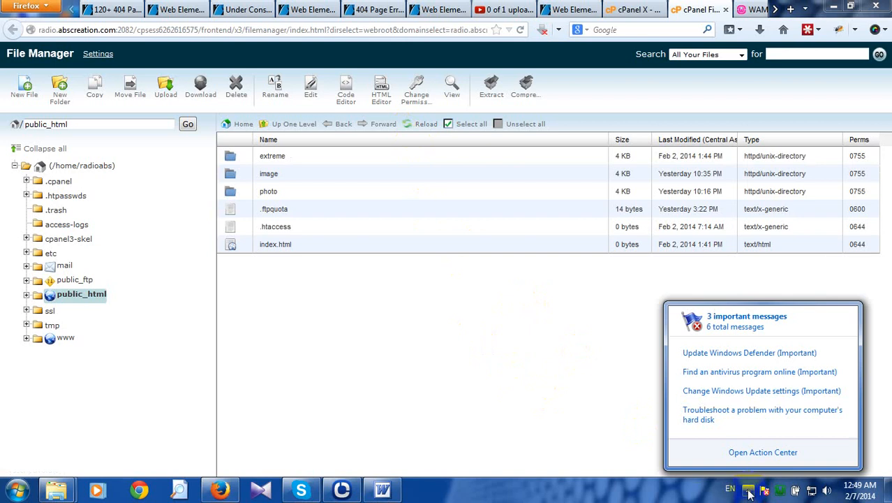
{"action": "left_click", "coordinate": [334, 275]}
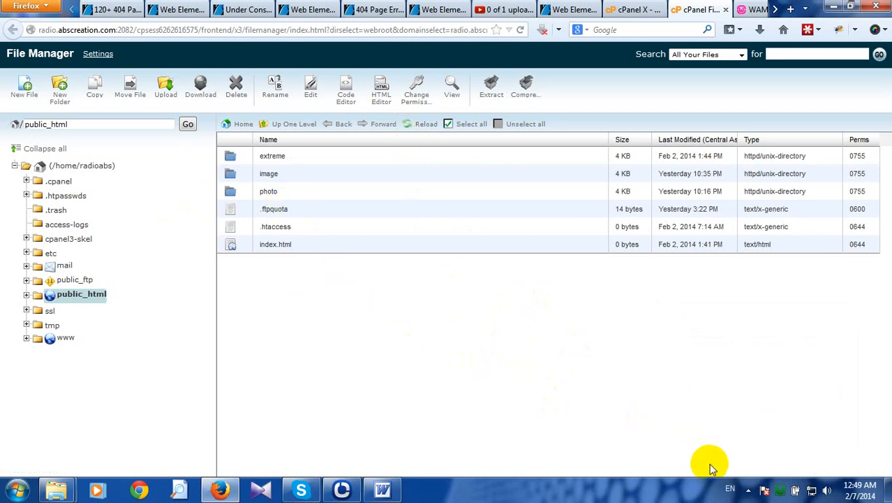
{"action": "left_click", "coordinate": [749, 489]}
{"action": "left_click", "coordinate": [452, 353]}
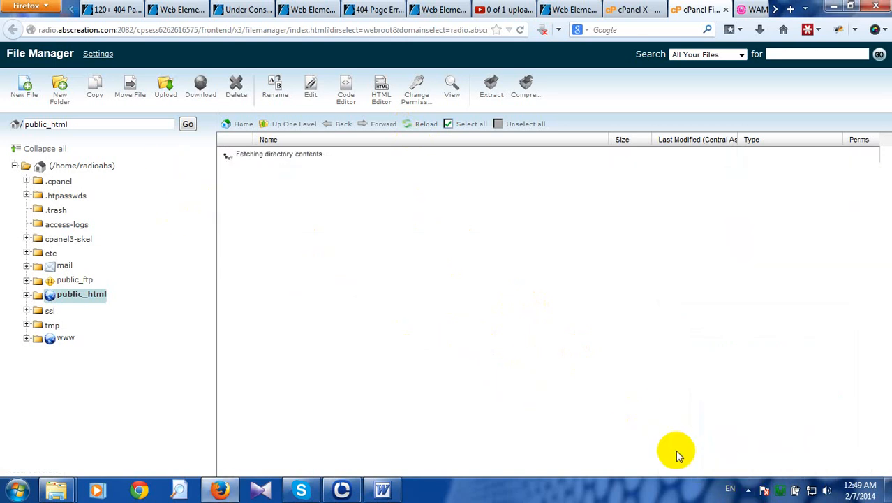
{"action": "left_click", "coordinate": [748, 489]}
{"action": "left_click", "coordinate": [134, 137]}
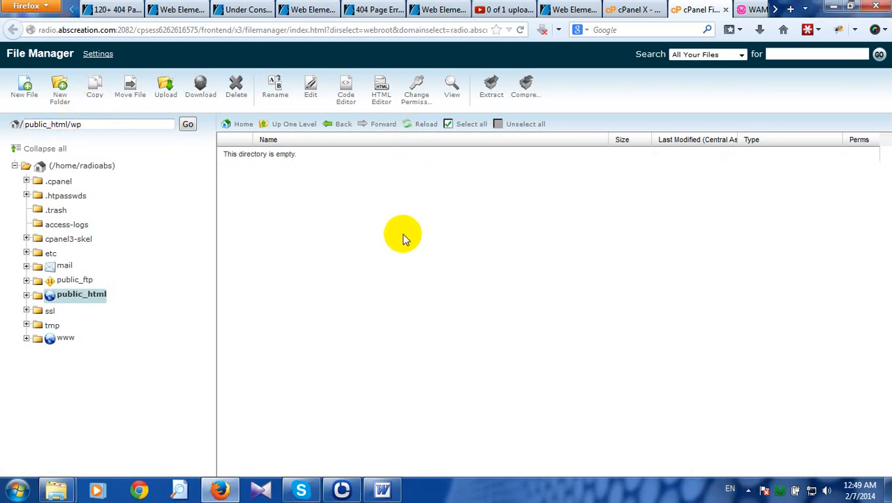
Upload utahflood.zip from the local wamp\www directory into /public_html/wp.
{"action": "left_click", "coordinate": [168, 94]}
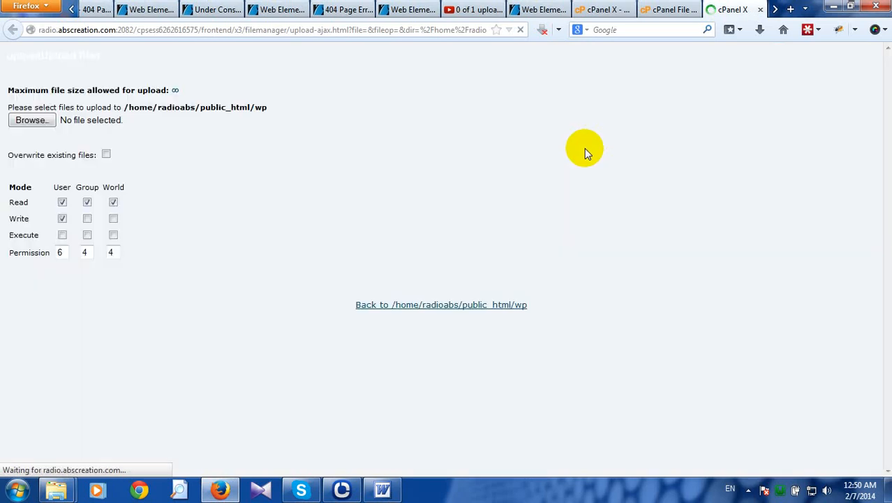
{"action": "left_click", "coordinate": [28, 120]}
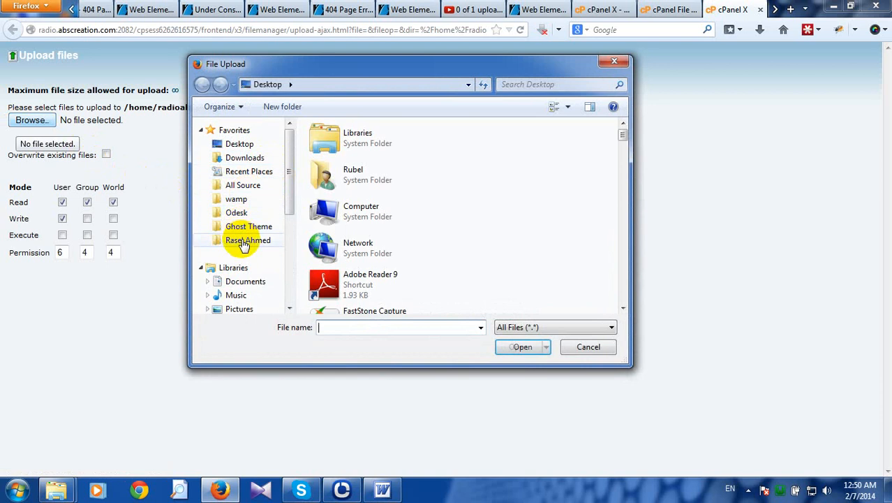
{"action": "left_click", "coordinate": [238, 199]}
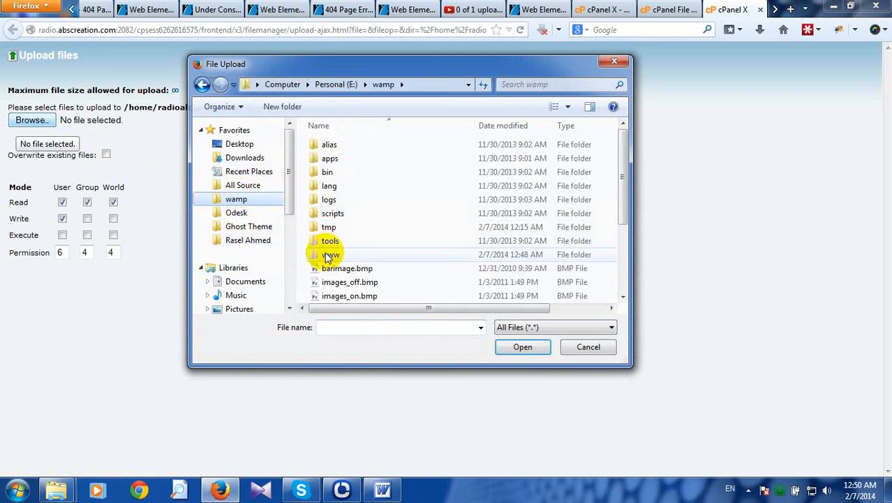
{"action": "double_click", "coordinate": [327, 252]}
{"action": "scroll", "coordinate": [394, 239], "scroll_direction": "down", "scroll_amount": 6}
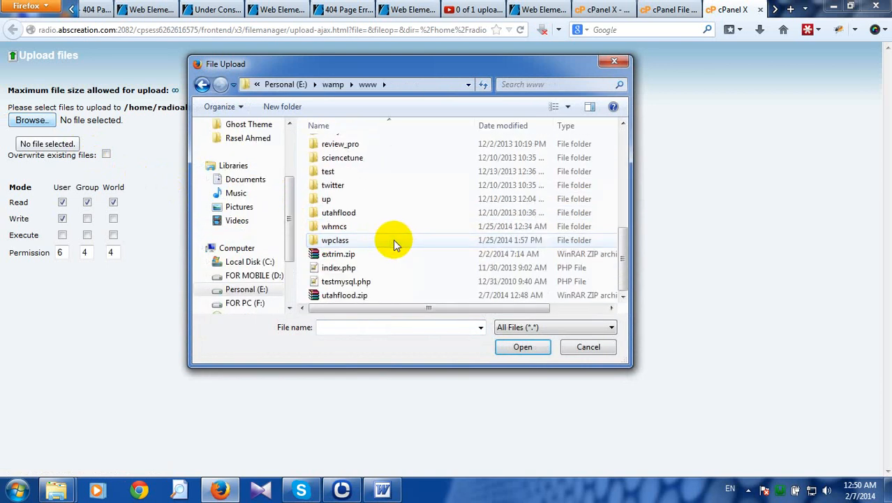
{"action": "left_click", "coordinate": [347, 296]}
{"action": "double_click", "coordinate": [346, 296]}
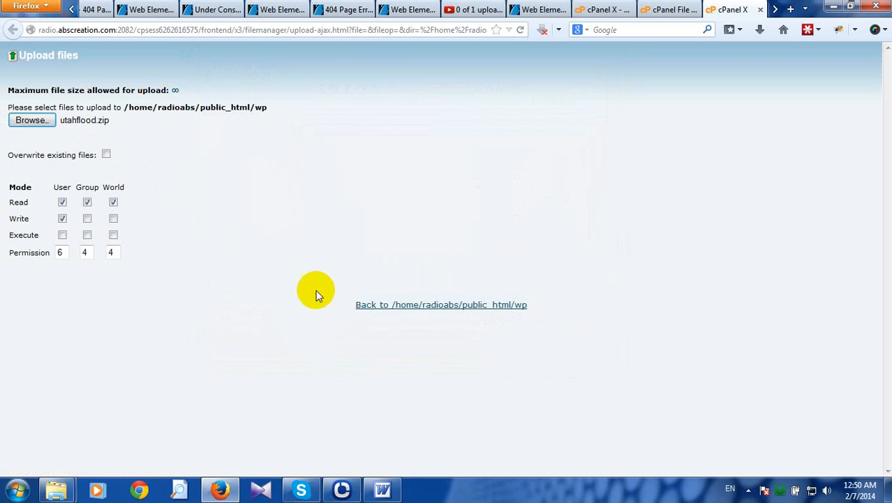
{"action": "left_click", "coordinate": [747, 491]}
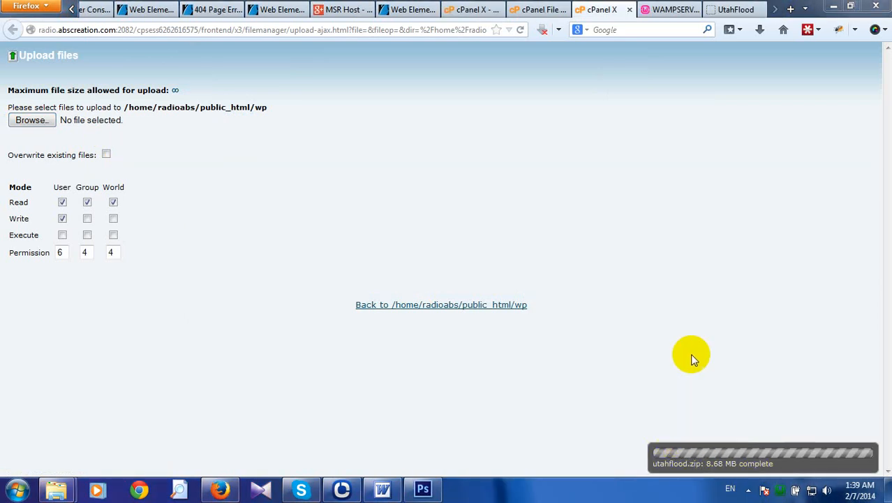
Switch to the local phpMyAdmin, open the abs database and find its utahflood_ tables.
{"action": "left_click", "coordinate": [656, 7]}
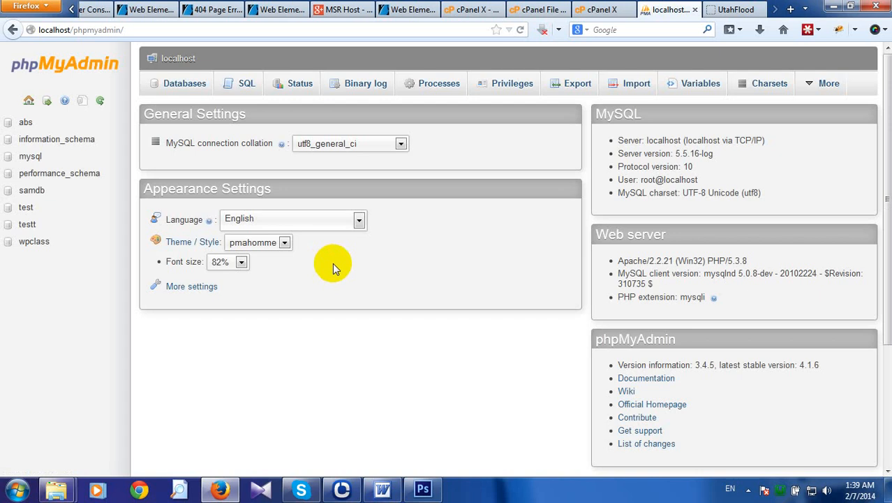
{"action": "left_click", "coordinate": [26, 123]}
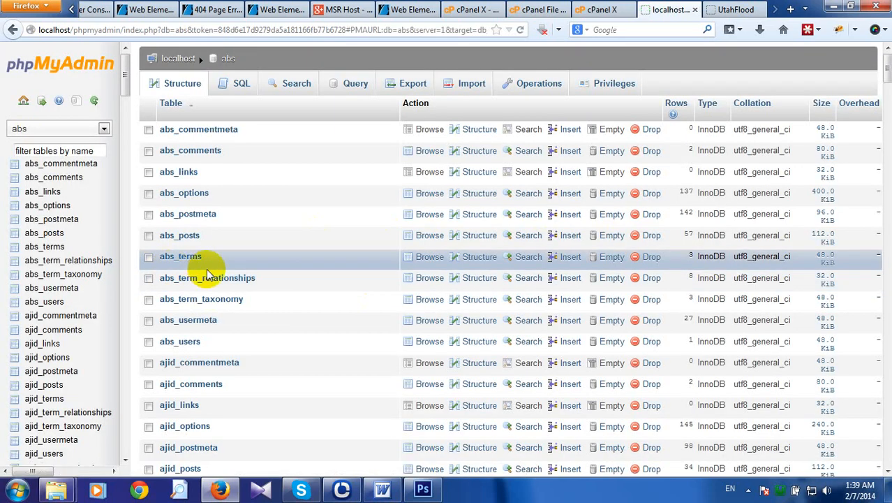
{"action": "scroll", "coordinate": [209, 265], "scroll_direction": "down", "scroll_amount": 10}
{"action": "scroll", "coordinate": [209, 265], "scroll_direction": "down", "scroll_amount": 20}
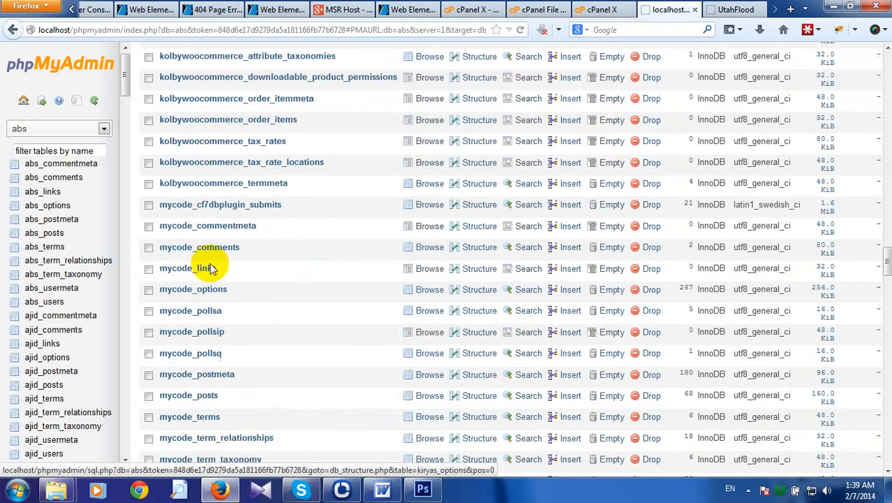
{"action": "scroll", "coordinate": [212, 269], "scroll_direction": "down", "scroll_amount": 20}
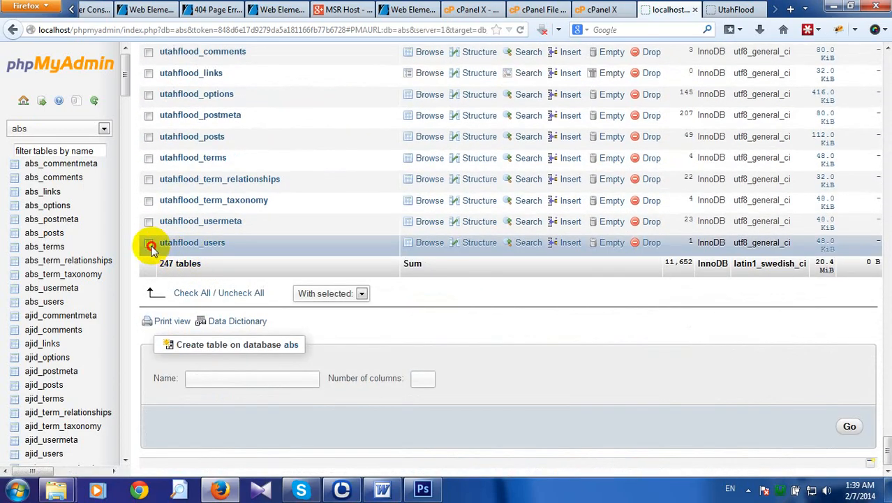
Select all utahflood_ tables in the abs database, from utahflood_users up to utahflood_commentmeta.
{"action": "left_click", "coordinate": [148, 221]}
{"action": "left_click", "coordinate": [149, 200]}
{"action": "left_click", "coordinate": [149, 178]}
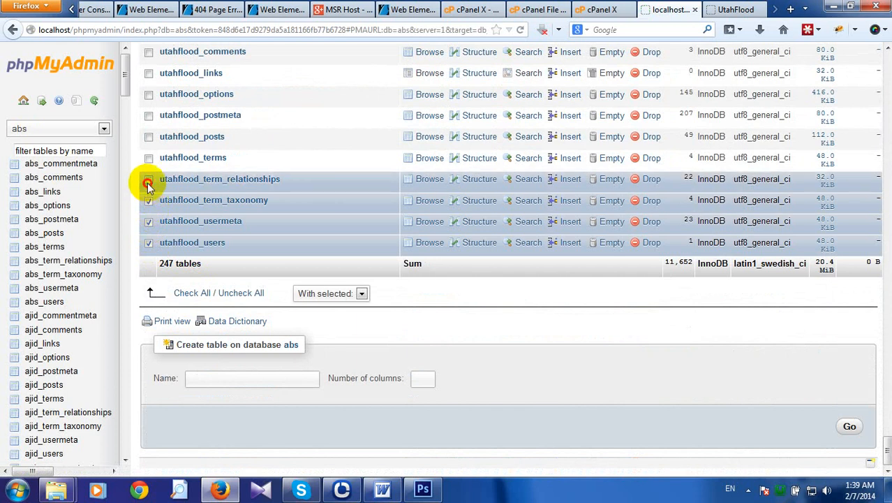
{"action": "left_click", "coordinate": [151, 158]}
{"action": "left_click", "coordinate": [149, 136]}
{"action": "left_click", "coordinate": [148, 116]}
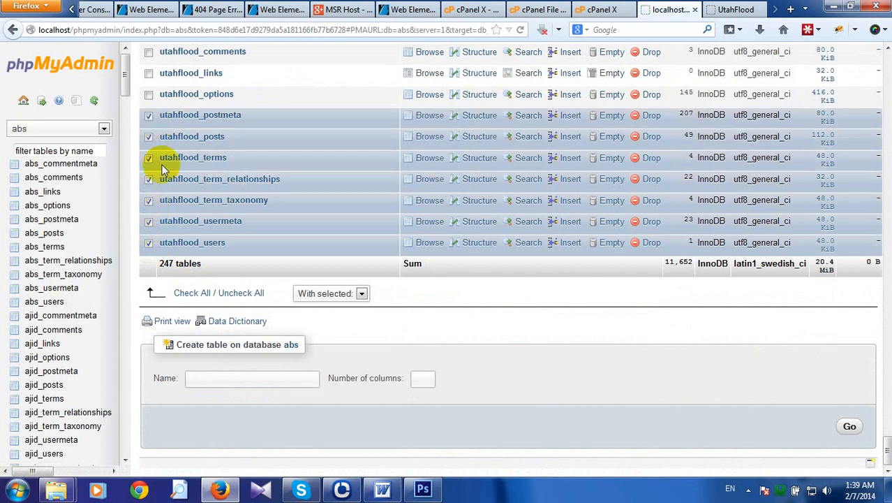
{"action": "scroll", "coordinate": [187, 213], "scroll_direction": "up", "scroll_amount": 2}
{"action": "scroll", "coordinate": [188, 216], "scroll_direction": "up", "scroll_amount": 3}
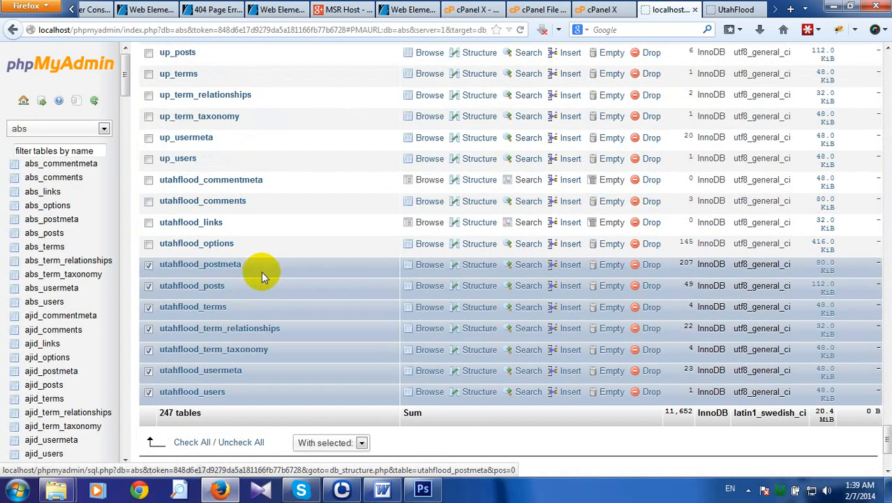
{"action": "left_click", "coordinate": [148, 244]}
{"action": "left_click", "coordinate": [149, 223]}
{"action": "left_click", "coordinate": [148, 204]}
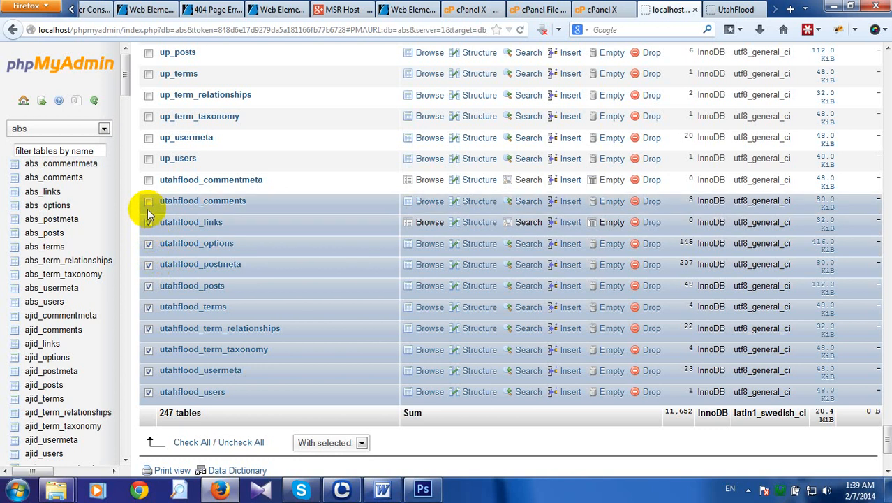
{"action": "left_click", "coordinate": [147, 180]}
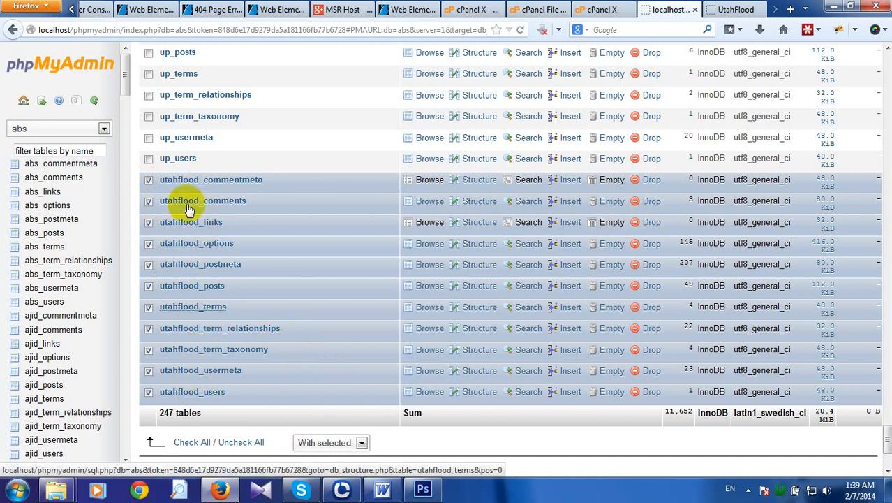
Export the selected tables with the Quick method in SQL format and save the file abs.sql.
{"action": "left_click", "coordinate": [354, 441]}
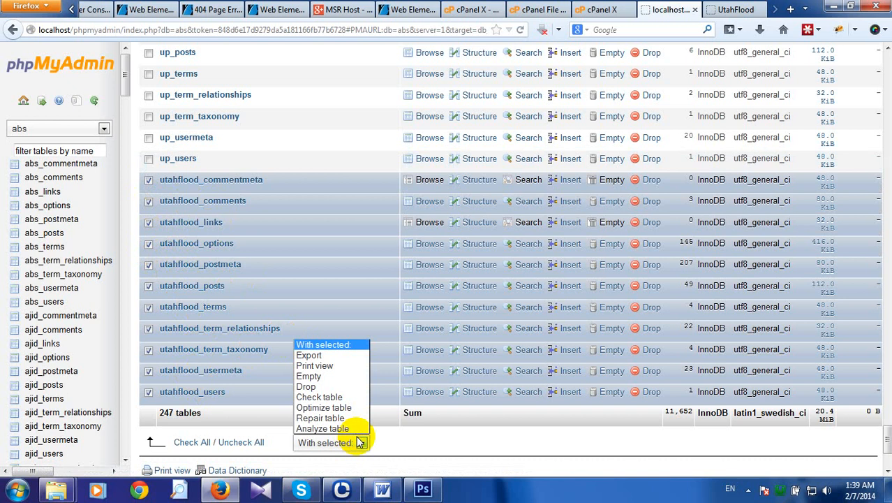
{"action": "left_click", "coordinate": [311, 355]}
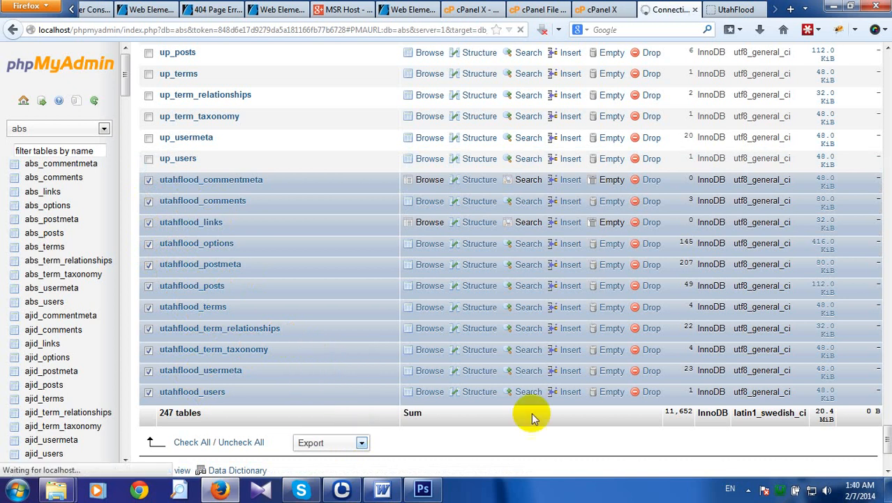
{"action": "scroll", "coordinate": [550, 412], "scroll_direction": "down", "scroll_amount": 5}
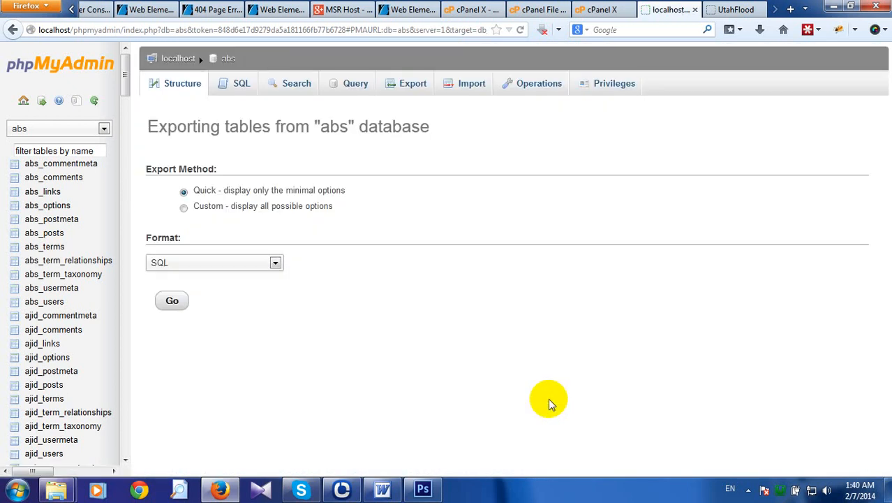
{"action": "left_click", "coordinate": [168, 302]}
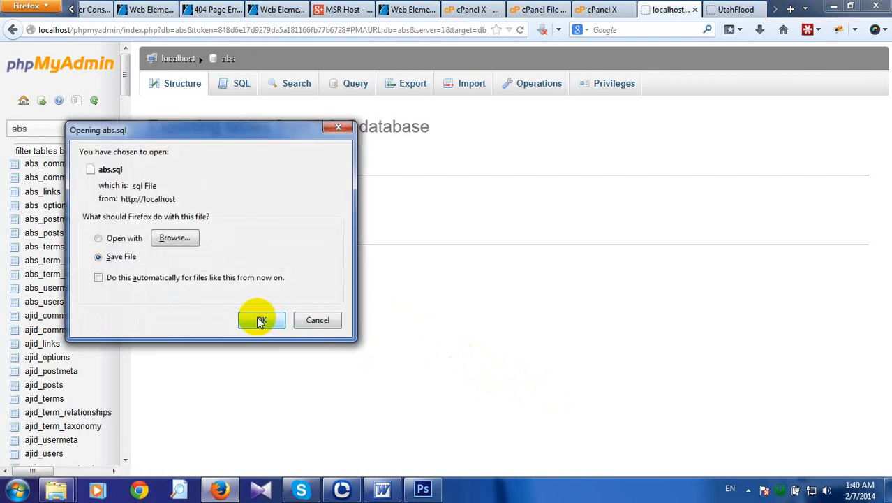
{"action": "left_click", "coordinate": [259, 320]}
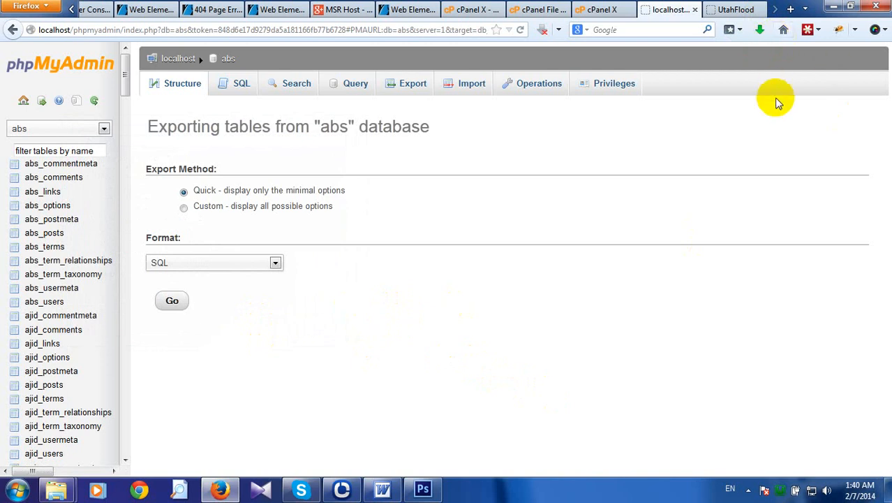
Close the cPanel upload page and reload the /public_html/wp listing in File Manager.
{"action": "left_click", "coordinate": [600, 9]}
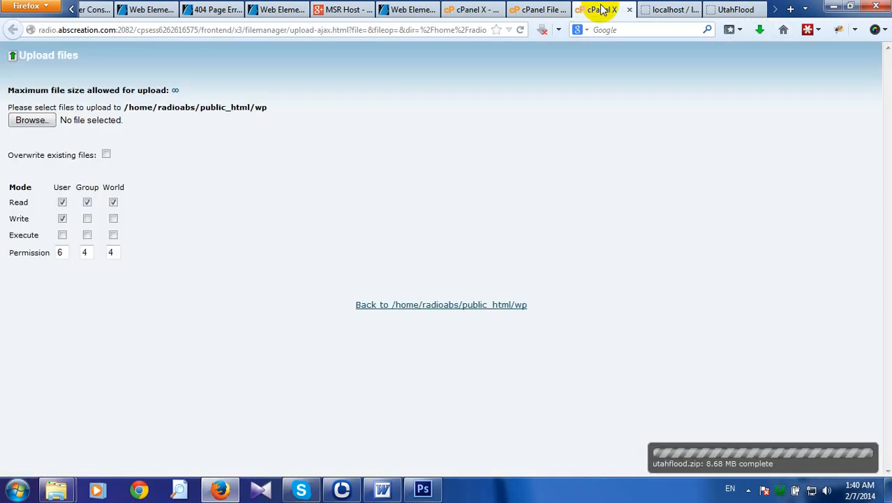
{"action": "key", "text": "ctrl+w"}
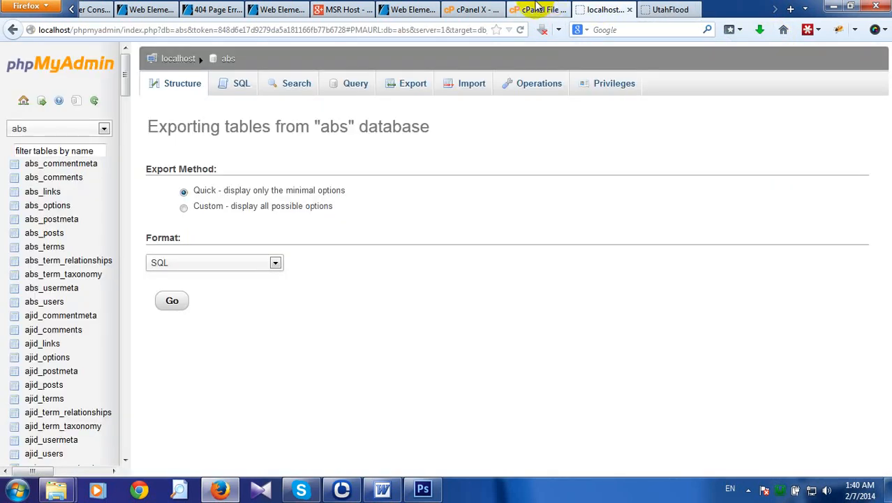
{"action": "left_click", "coordinate": [535, 8]}
{"action": "left_click", "coordinate": [424, 124]}
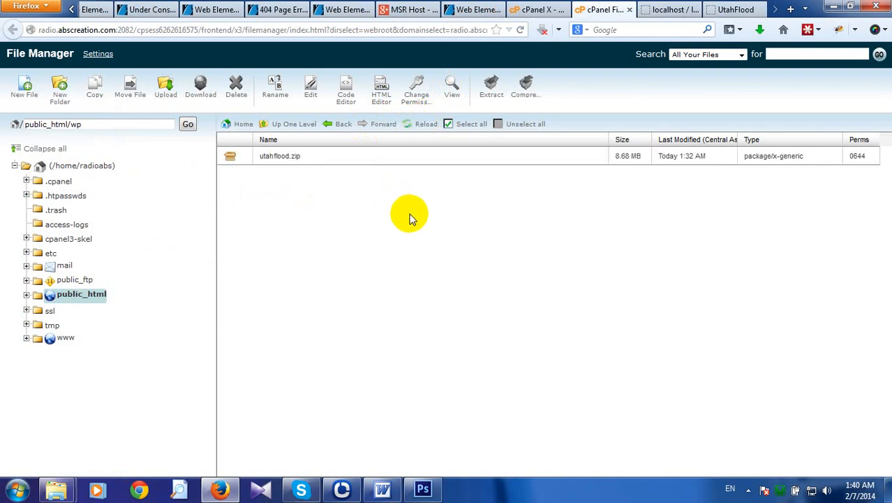
Extract utahflood.zip into /public_html/wp and dismiss the extraction results.
{"action": "left_click", "coordinate": [238, 161]}
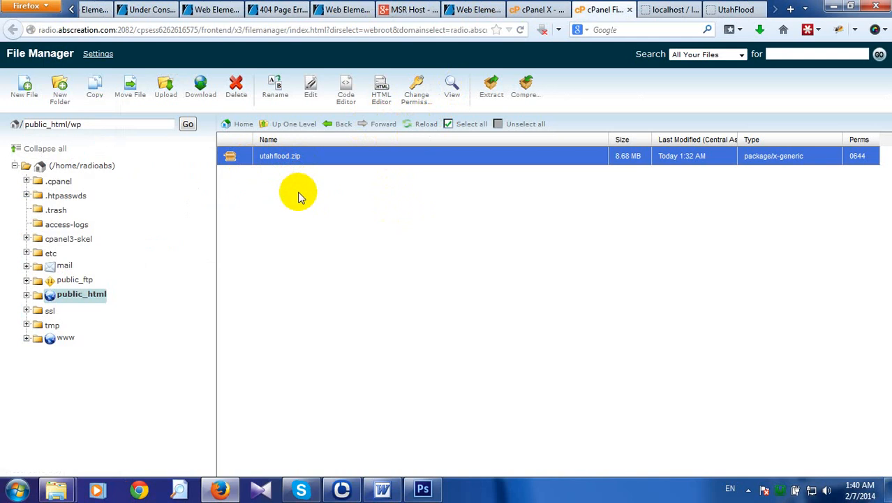
{"action": "right_click", "coordinate": [237, 161]}
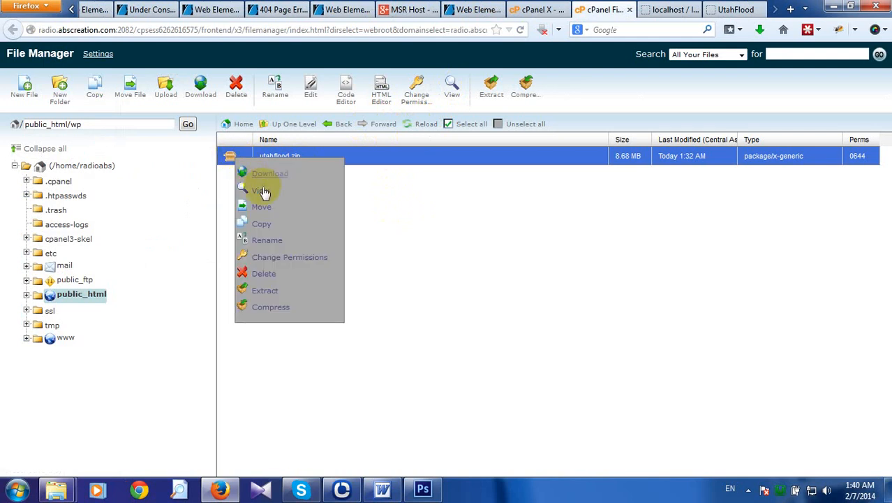
{"action": "left_click", "coordinate": [264, 290]}
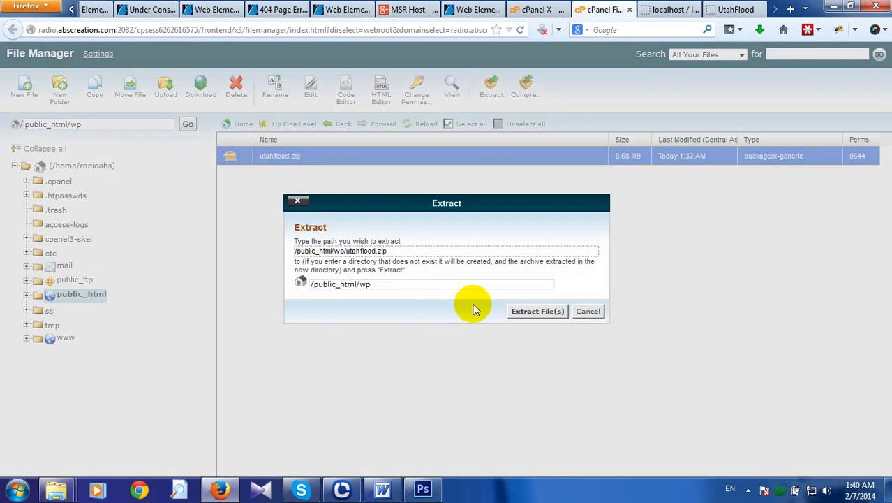
{"action": "left_click", "coordinate": [515, 309]}
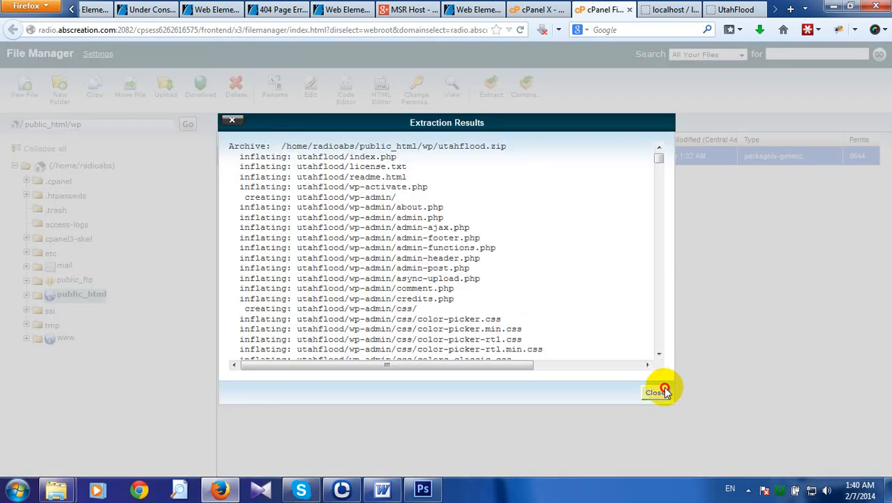
{"action": "left_click", "coordinate": [660, 391]}
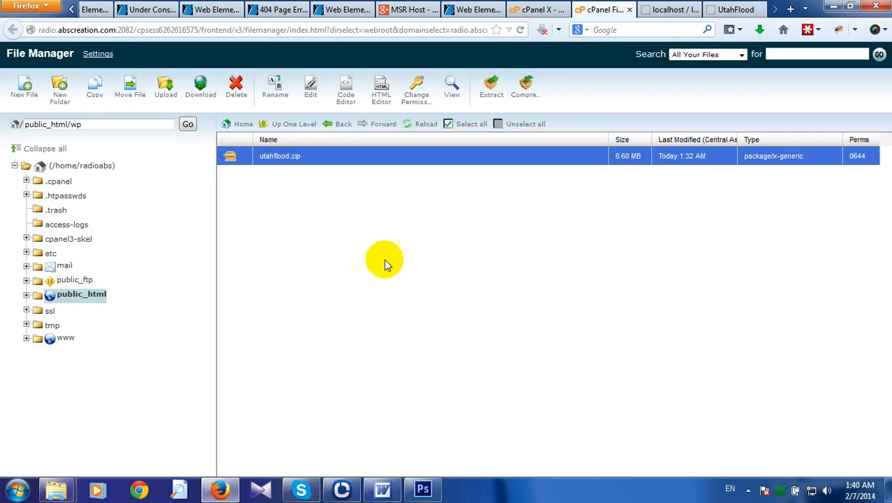
Reload the wp folder listing and open the extracted utahflood folder.
{"action": "left_click", "coordinate": [409, 129]}
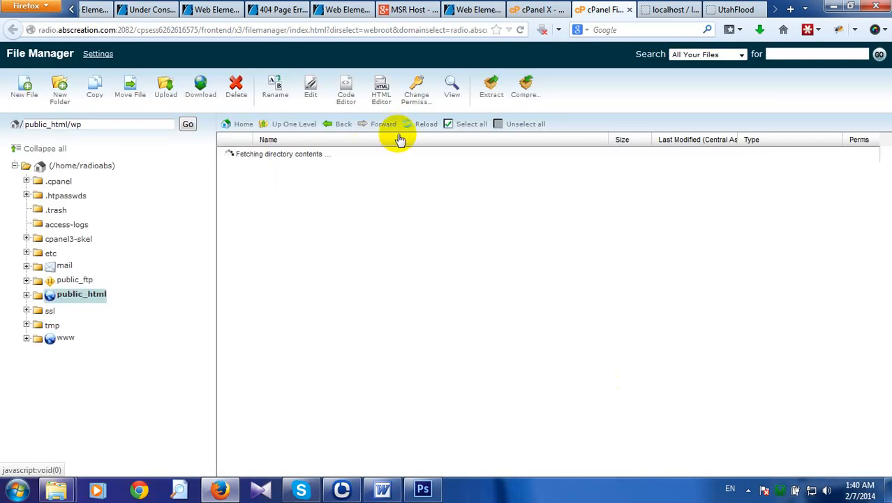
{"action": "left_click", "coordinate": [266, 160]}
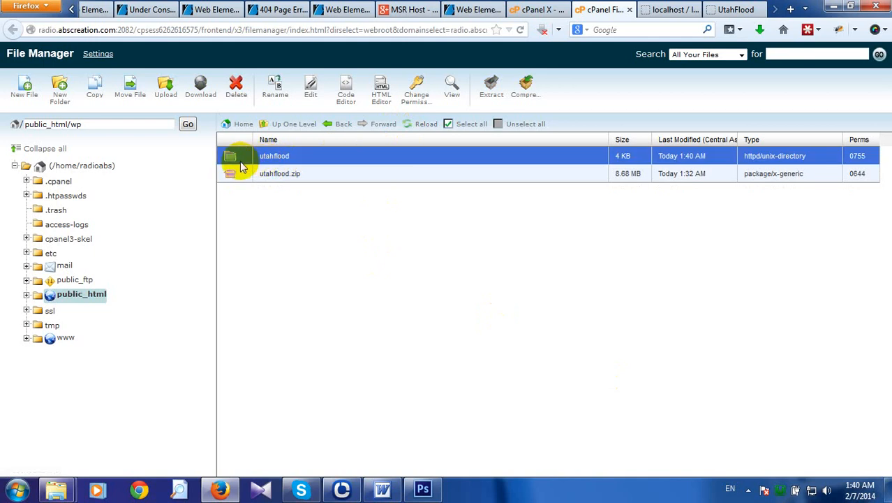
{"action": "double_click", "coordinate": [76, 124]}
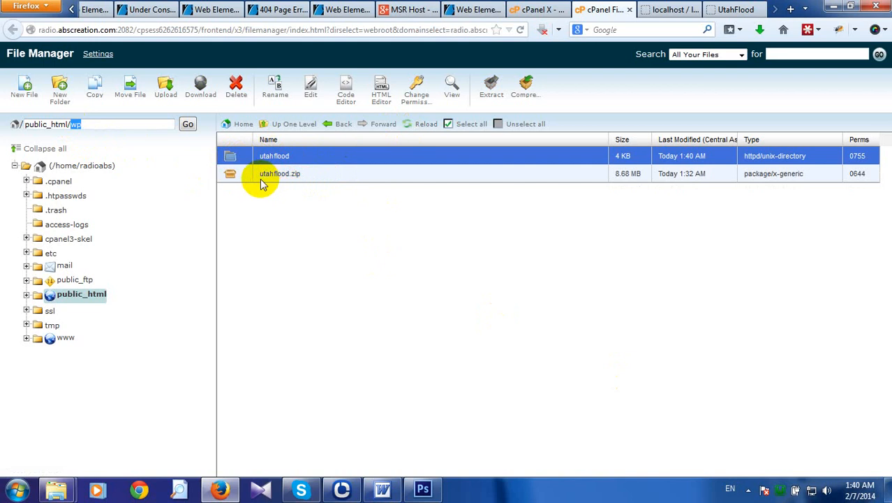
{"action": "left_click", "coordinate": [235, 162]}
{"action": "double_click", "coordinate": [235, 162]}
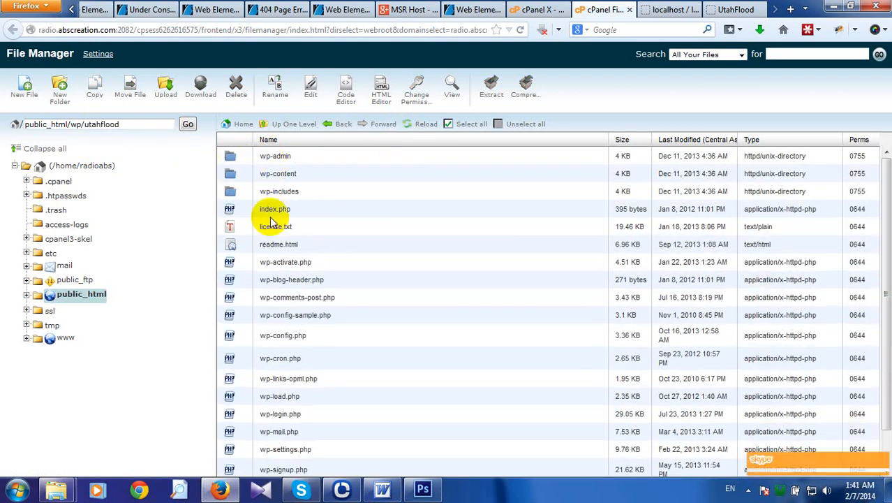
Move all files and folders from utahflood to /public_html/wp, and return to the wp folder listing.
{"action": "left_click", "coordinate": [458, 125]}
{"action": "right_click", "coordinate": [234, 162]}
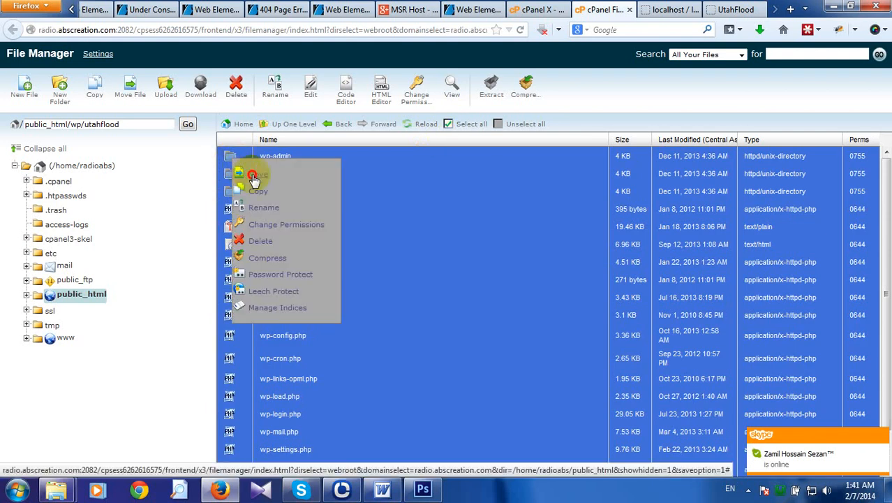
{"action": "left_click", "coordinate": [253, 174]}
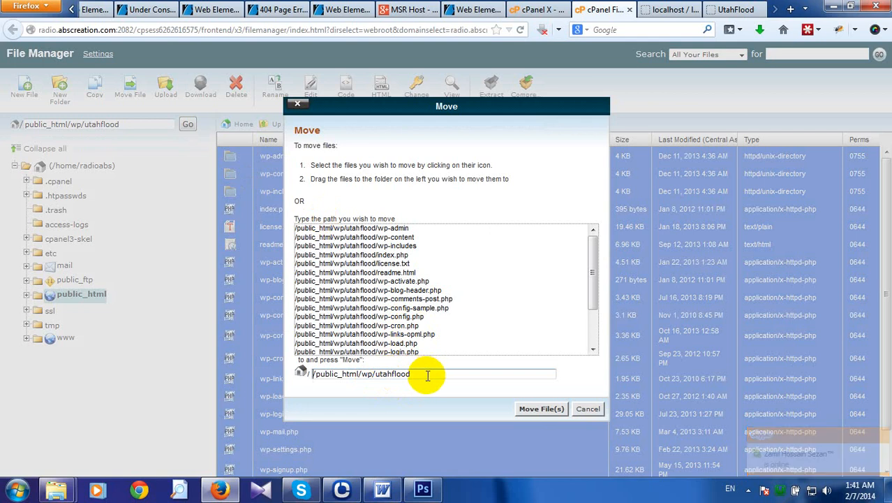
{"action": "left_click", "coordinate": [375, 373]}
{"action": "left_click_drag", "start_coordinate": [374, 374], "coordinate": [433, 374]}
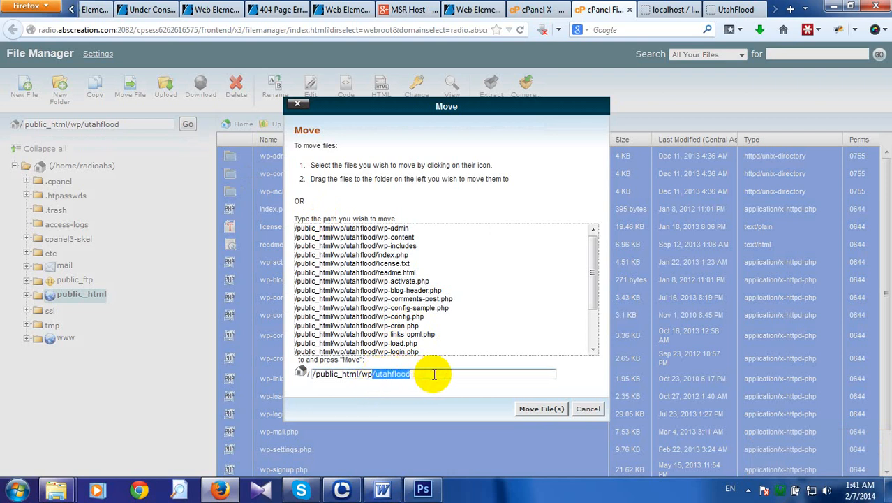
{"action": "key", "text": "BackSpace"}
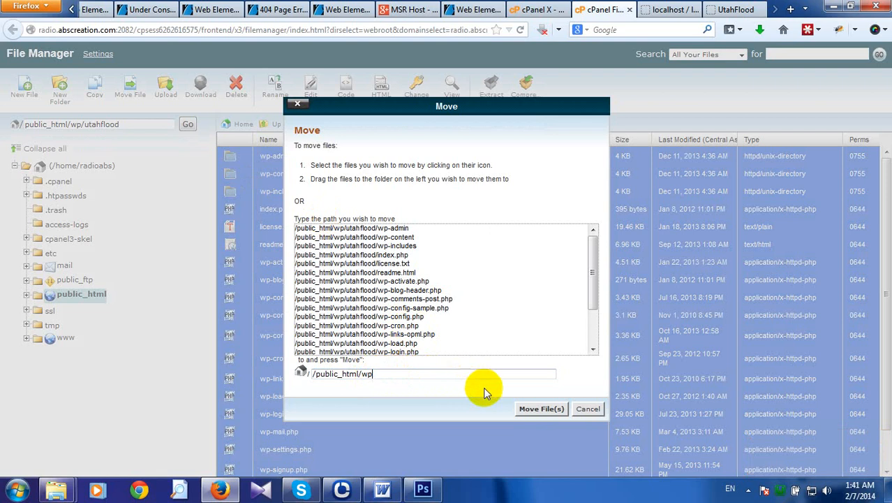
{"action": "left_click", "coordinate": [526, 410]}
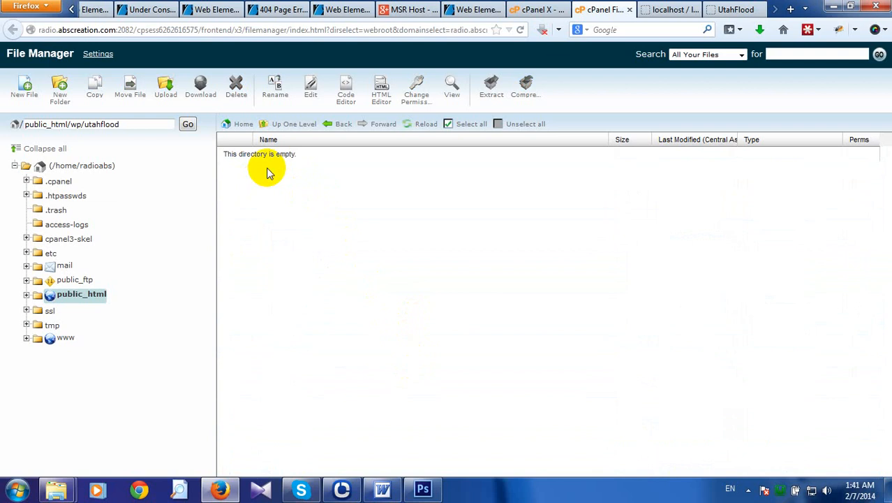
{"action": "left_click", "coordinate": [334, 123]}
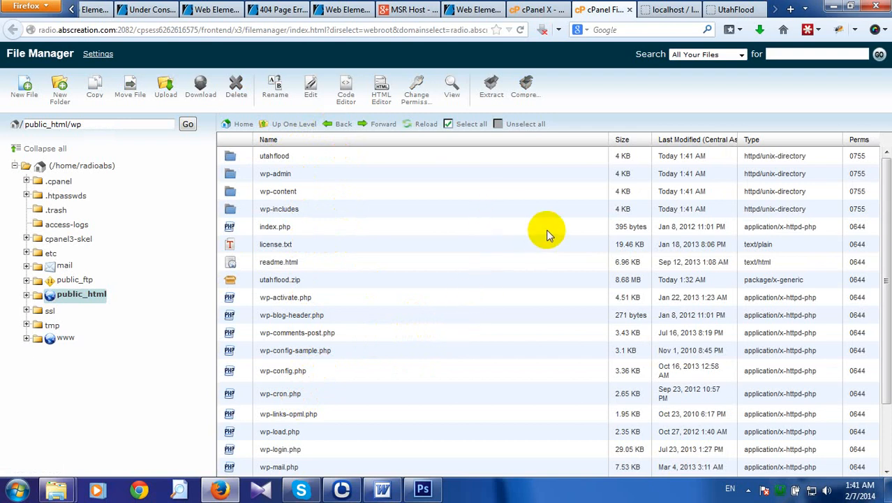
Return to the cPanel home page and open MySQL Databases.
{"action": "left_click", "coordinate": [528, 7]}
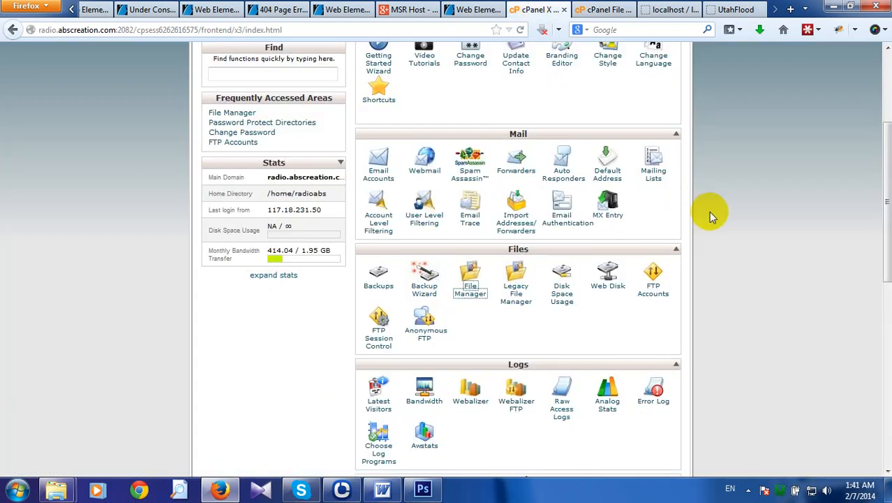
{"action": "scroll", "coordinate": [708, 211], "scroll_direction": "down", "scroll_amount": 1}
{"action": "scroll", "coordinate": [709, 211], "scroll_direction": "down", "scroll_amount": 5}
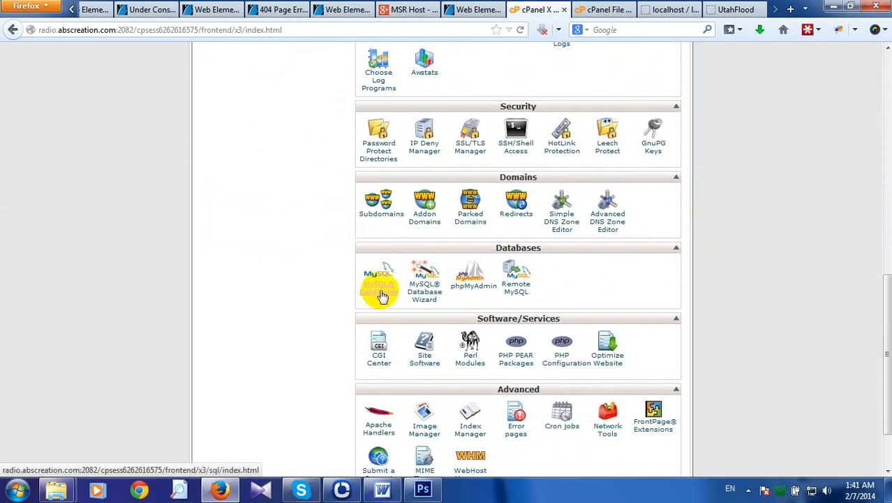
{"action": "left_click", "coordinate": [383, 296]}
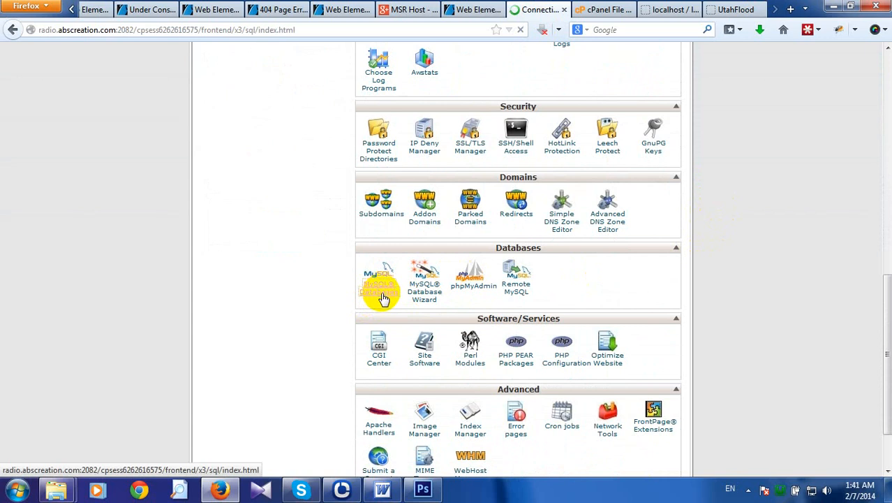
Create a MySQL database named ut under the radioabs_ prefix, and return to the MySQL Databases page.
{"action": "right_click", "coordinate": [382, 296]}
{"action": "left_click", "coordinate": [230, 274]}
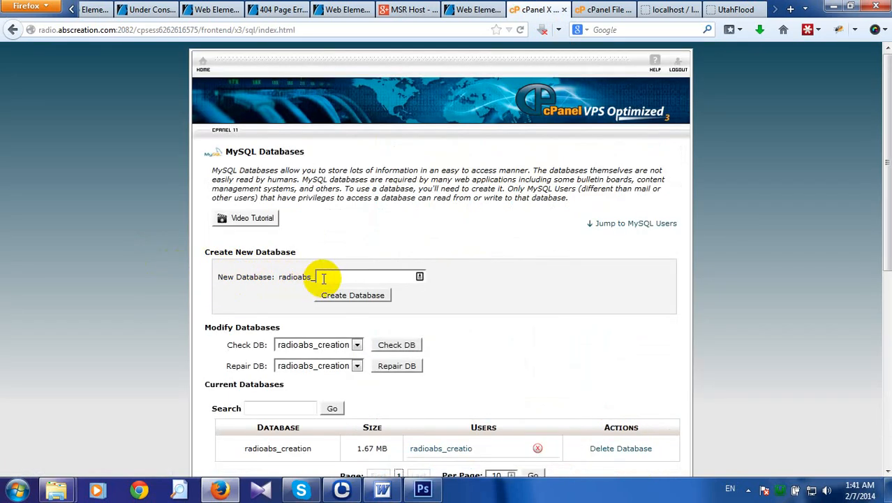
{"action": "scroll", "coordinate": [120, 273], "scroll_direction": "down", "scroll_amount": 4}
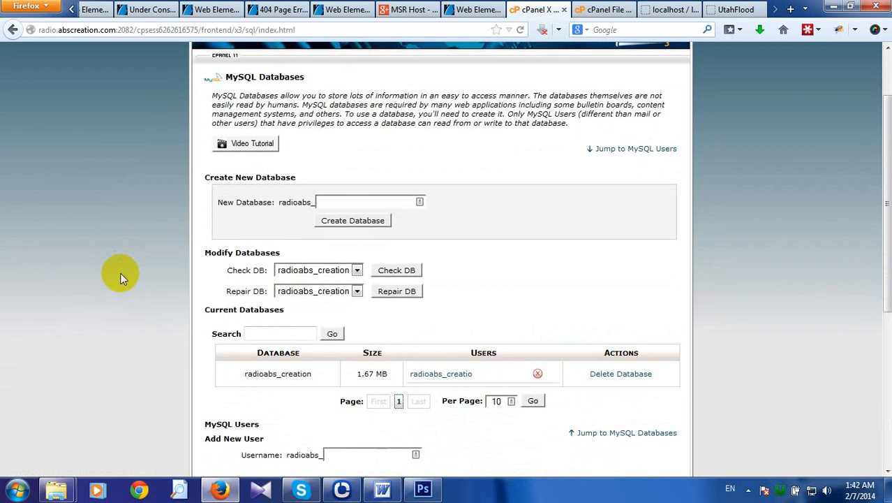
{"action": "scroll", "coordinate": [130, 284], "scroll_direction": "up", "scroll_amount": 4}
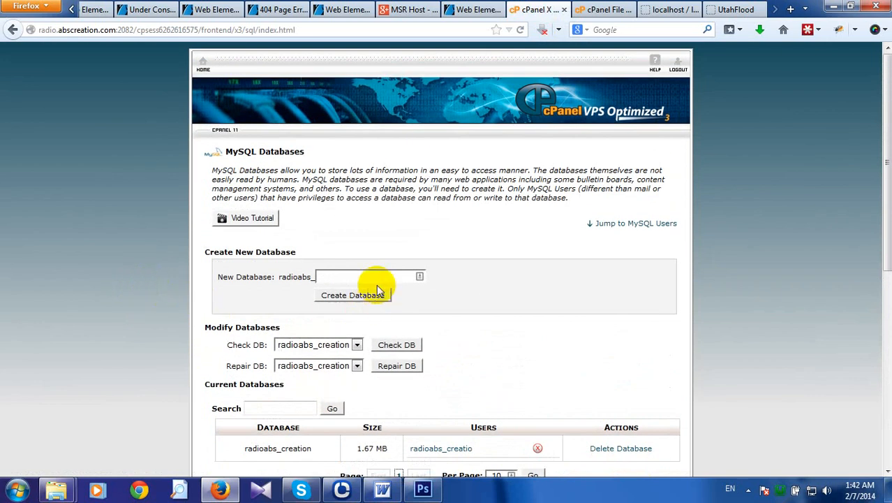
{"action": "left_click", "coordinate": [359, 275]}
{"action": "left_click", "coordinate": [359, 275]}
{"action": "left_click", "coordinate": [358, 275]}
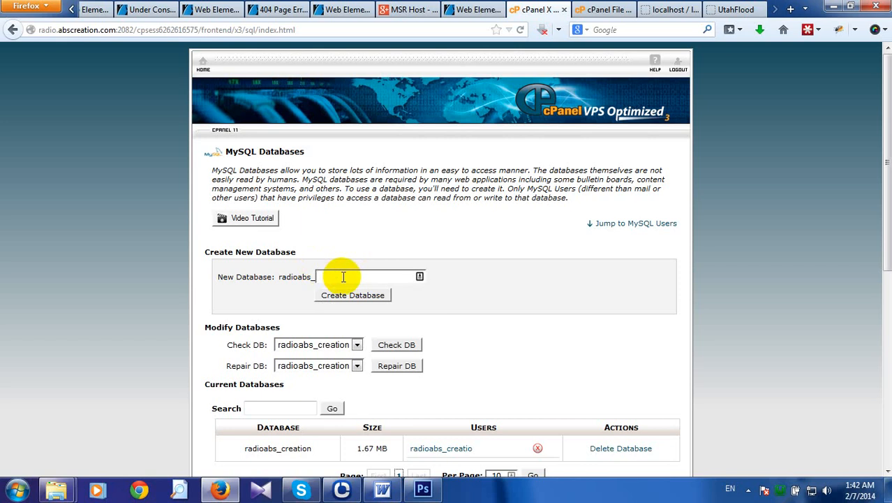
{"action": "key", "text": "BackSpace"}
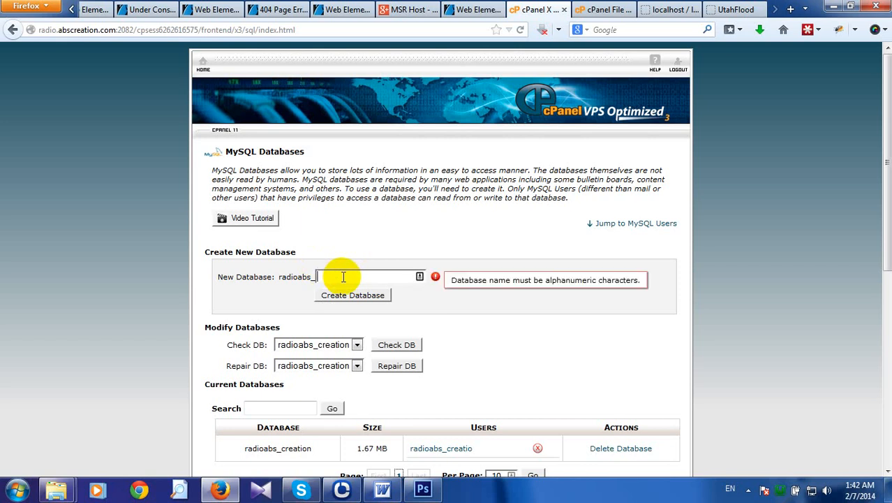
{"action": "type", "text": "ut"}
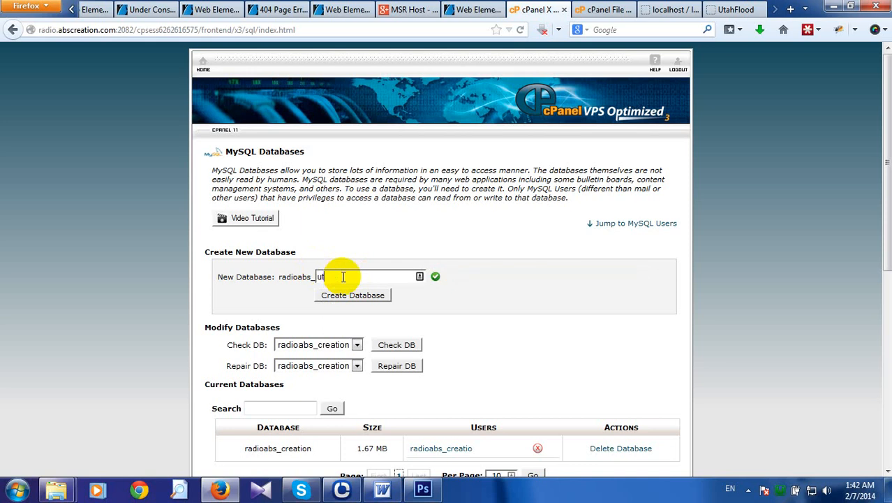
{"action": "left_click", "coordinate": [331, 295]}
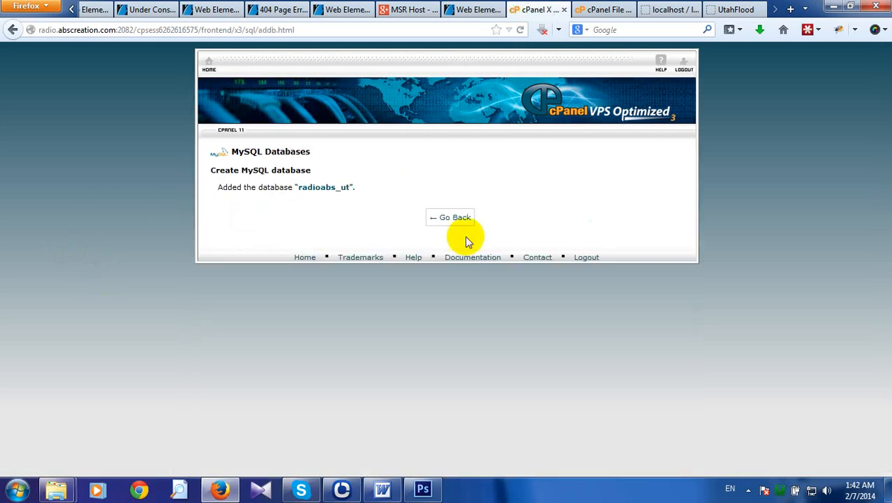
{"action": "left_click", "coordinate": [455, 218]}
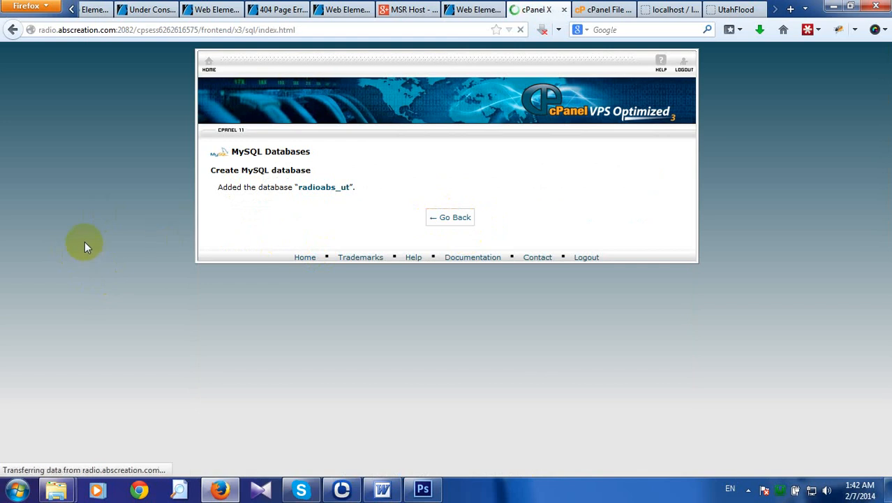
Fill in ut as the new MySQL user's name and try a first password, dismissing the chat notification.
{"action": "scroll", "coordinate": [84, 241], "scroll_direction": "down", "scroll_amount": 8}
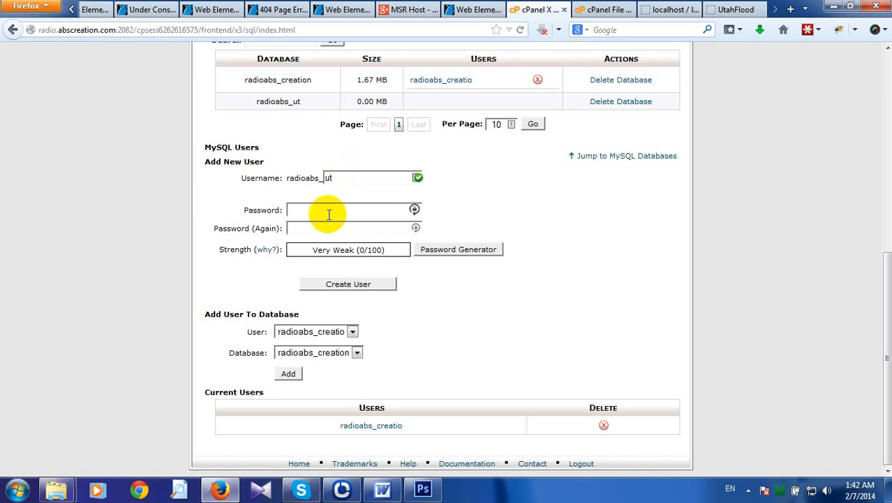
{"action": "type", "text": "••"}
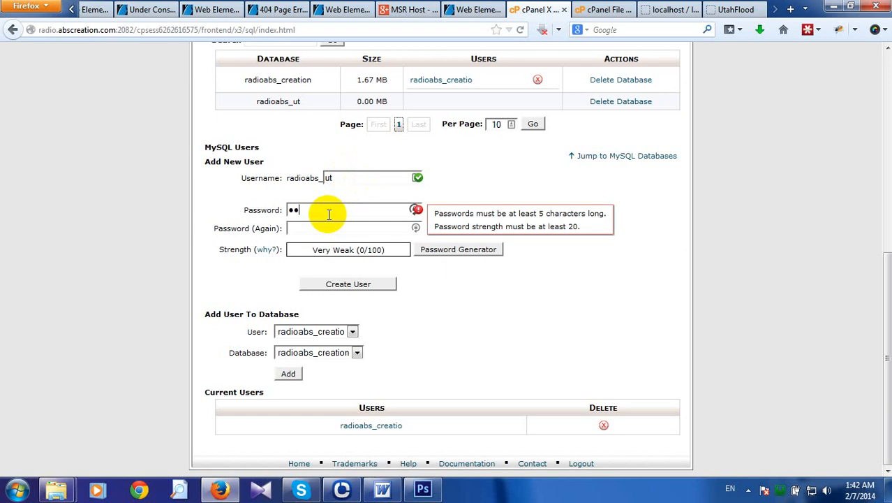
{"action": "type", "text": "•••"}
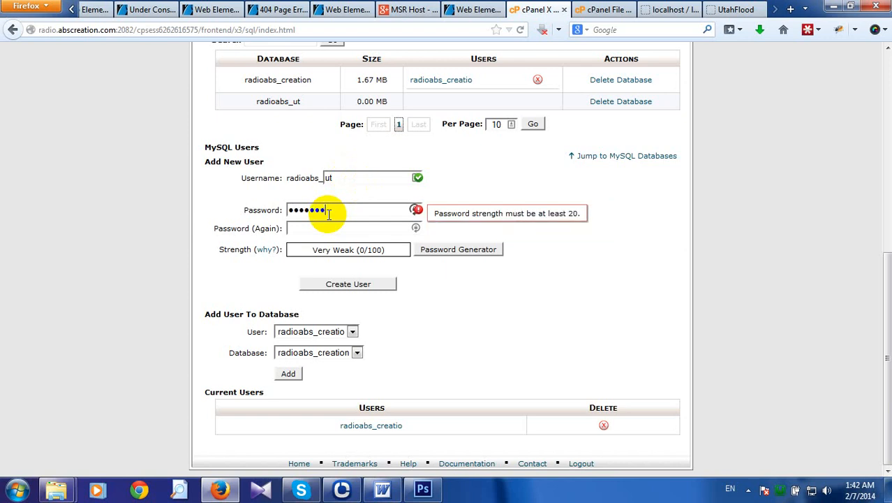
{"action": "type", "text": "•••"}
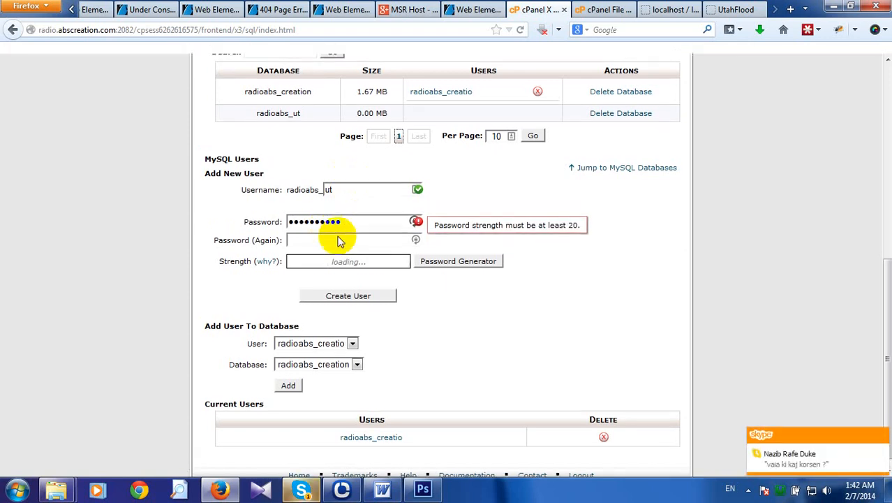
{"action": "left_click", "coordinate": [336, 252]}
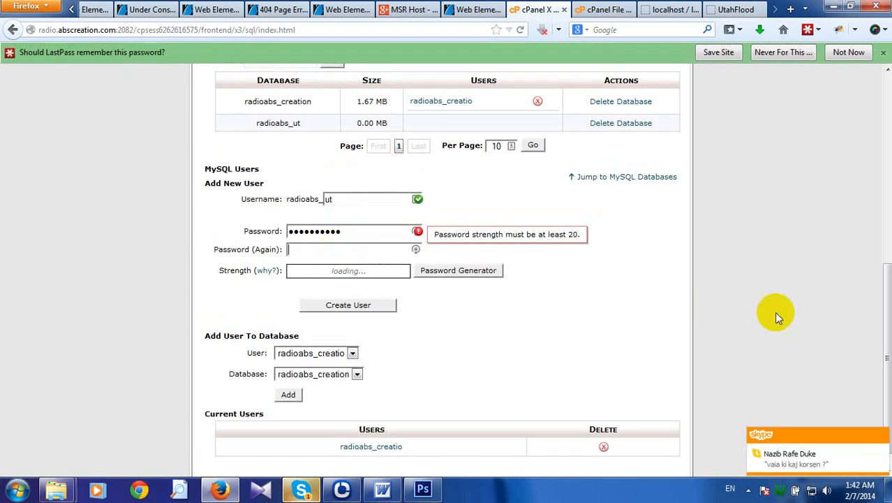
{"action": "left_click", "coordinate": [878, 435]}
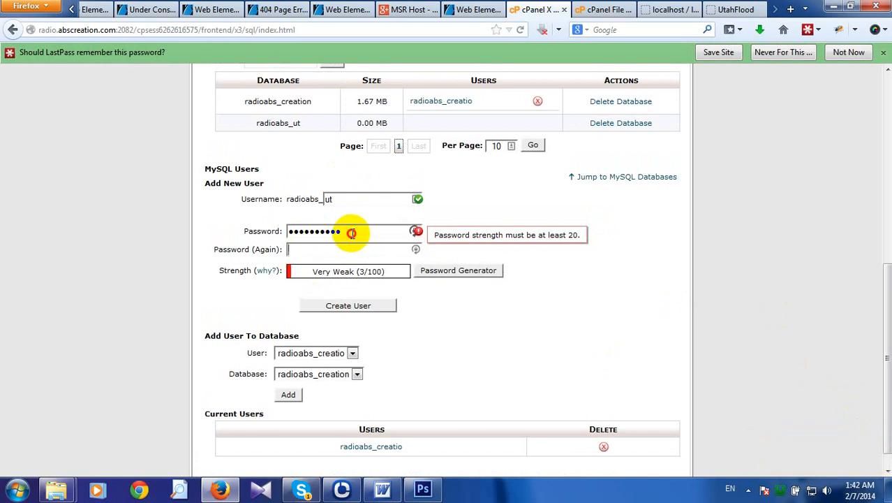
Create the MySQL user radioabs_ut with a stronger password entered in both password fields, and return to the MySQL Databases page.
{"action": "left_click_drag", "start_coordinate": [350, 231], "coordinate": [260, 231]}
{"action": "type", "text": "a"}
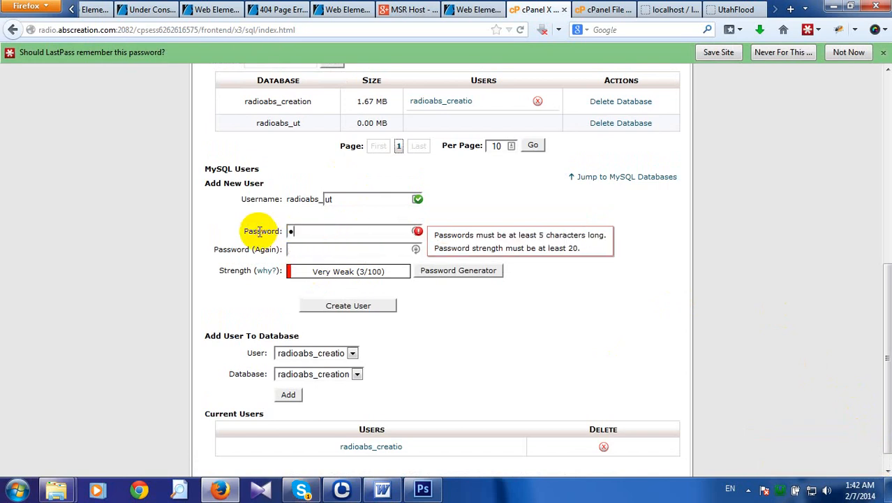
{"action": "type", "text": "••"}
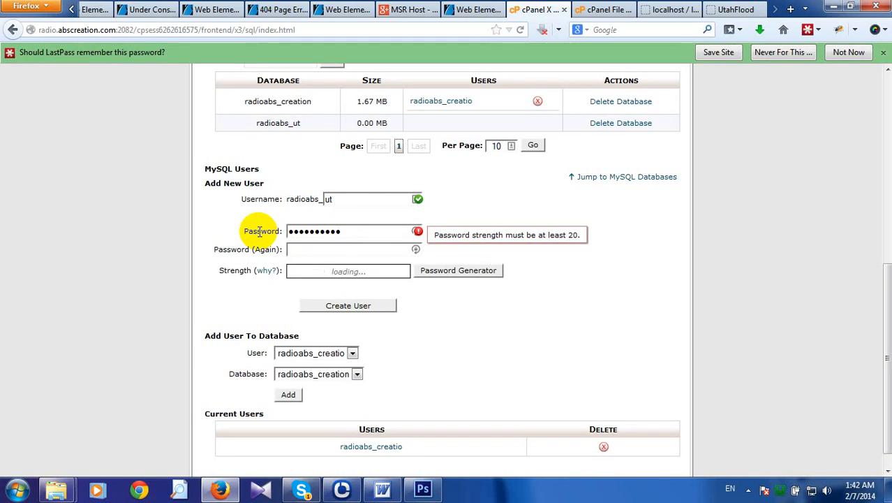
{"action": "left_click", "coordinate": [312, 251]}
{"action": "type", "text": "•"}
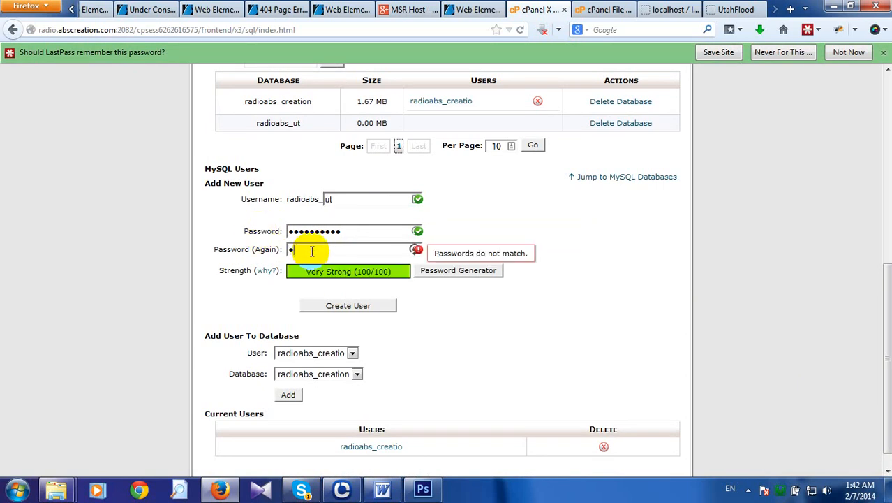
{"action": "type", "text": "•••••••••"}
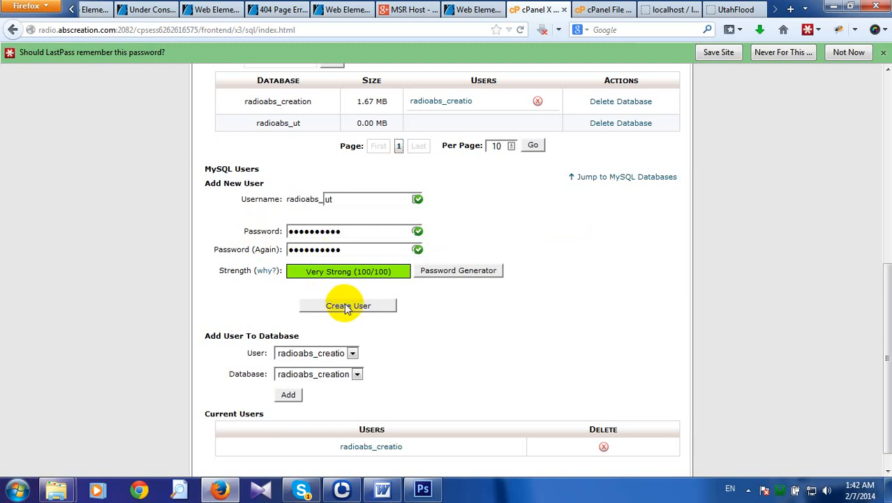
{"action": "left_click", "coordinate": [338, 305]}
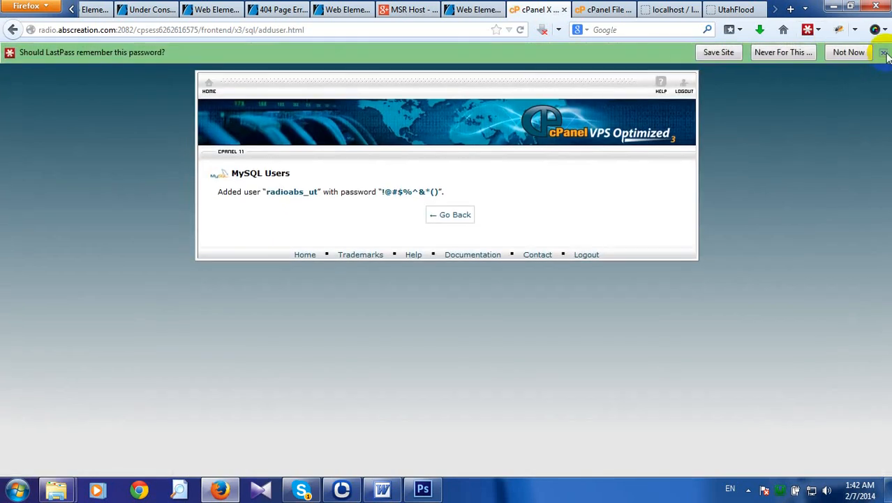
{"action": "left_click", "coordinate": [883, 53]}
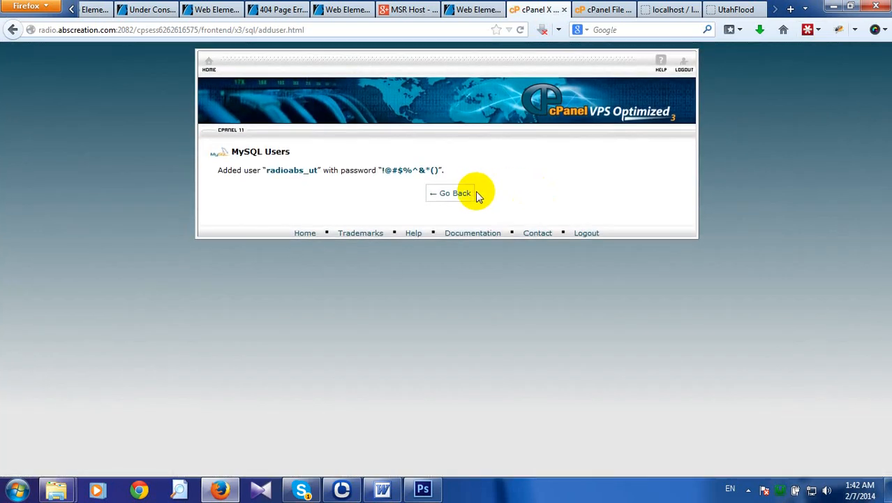
{"action": "left_click", "coordinate": [453, 195]}
{"action": "left_click", "coordinate": [481, 9]}
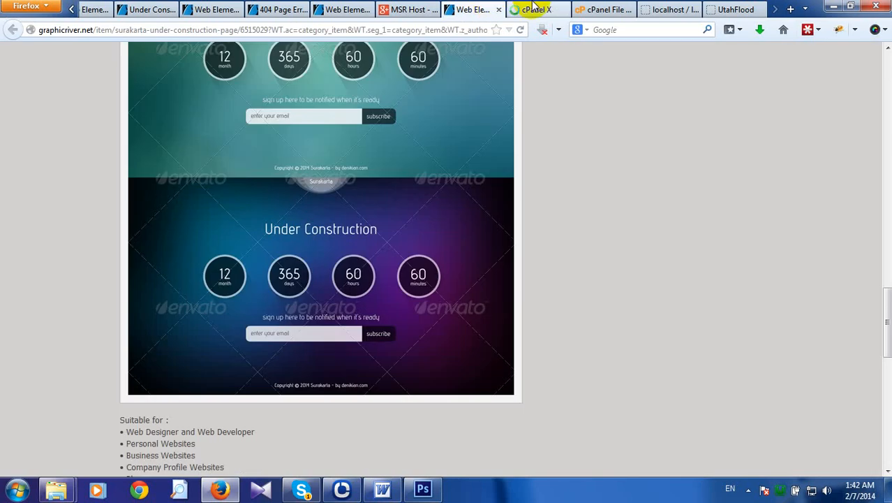
{"action": "left_click", "coordinate": [536, 8]}
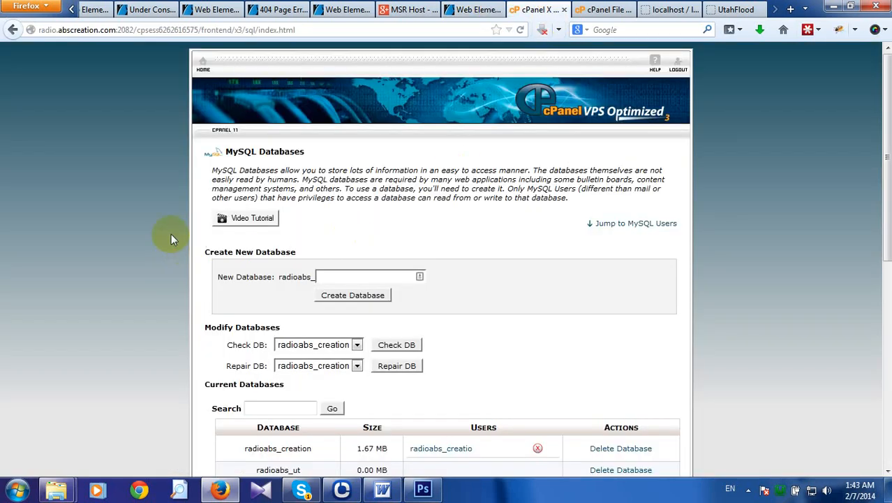
Add the user radioabs_ut to the radioabs_ut database.
{"action": "scroll", "coordinate": [143, 225], "scroll_direction": "down", "scroll_amount": 5}
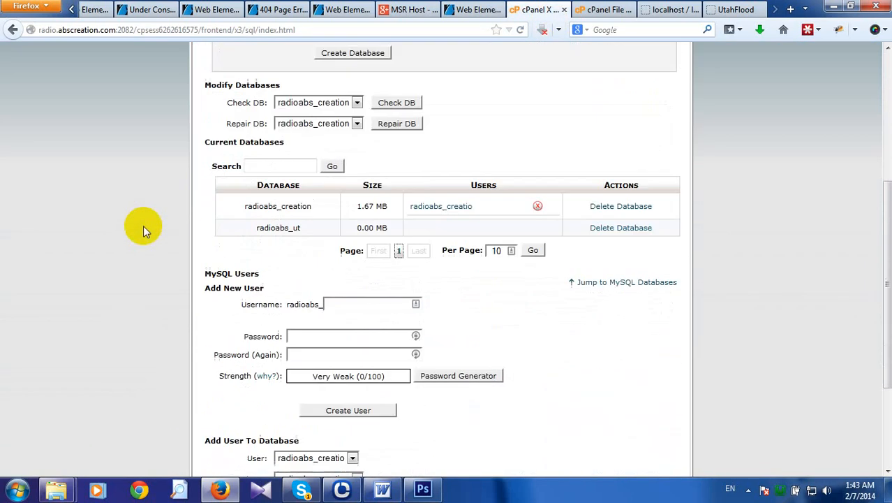
{"action": "scroll", "coordinate": [143, 225], "scroll_direction": "up", "scroll_amount": 3}
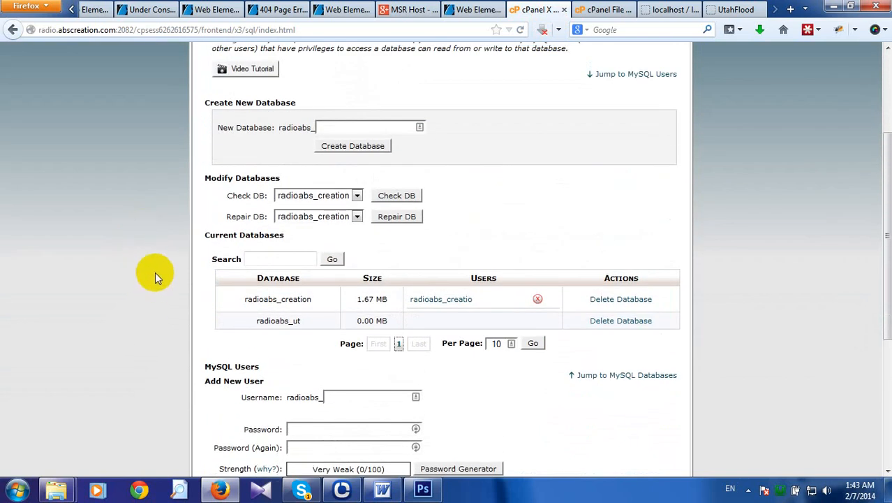
{"action": "scroll", "coordinate": [155, 271], "scroll_direction": "down", "scroll_amount": 5}
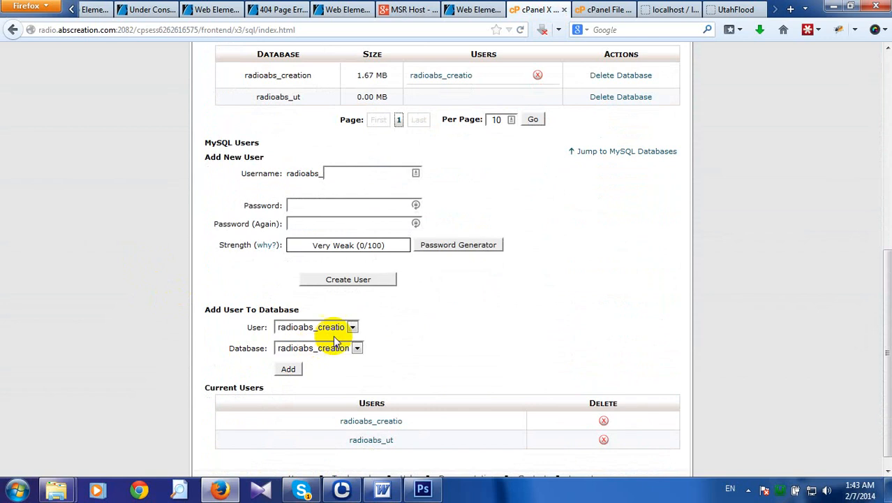
{"action": "left_click", "coordinate": [351, 326]}
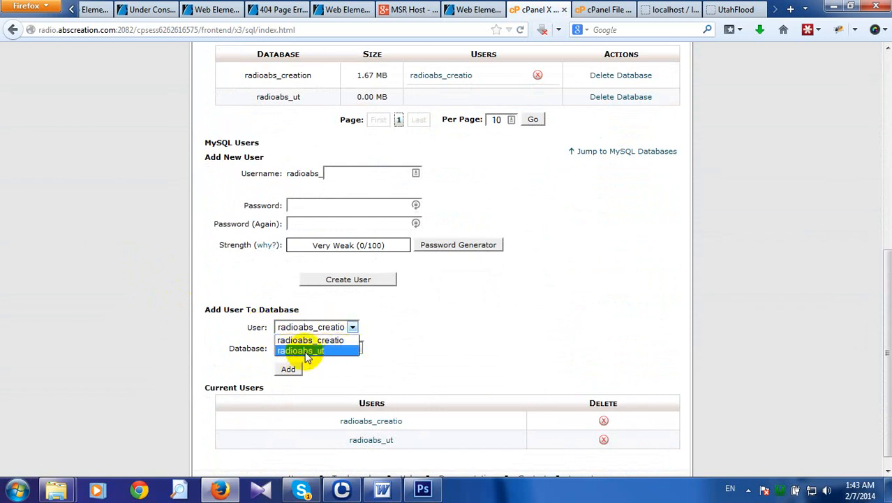
{"action": "left_click", "coordinate": [337, 351]}
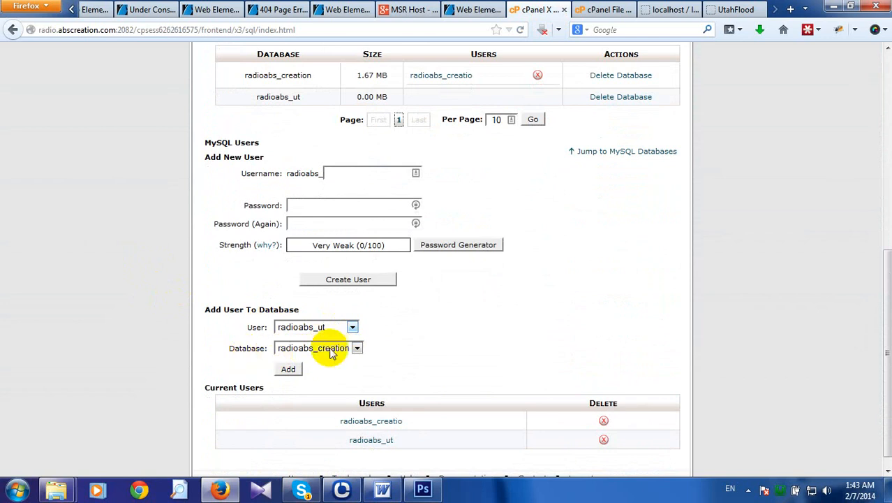
{"action": "left_click", "coordinate": [339, 349]}
{"action": "left_click", "coordinate": [318, 371]}
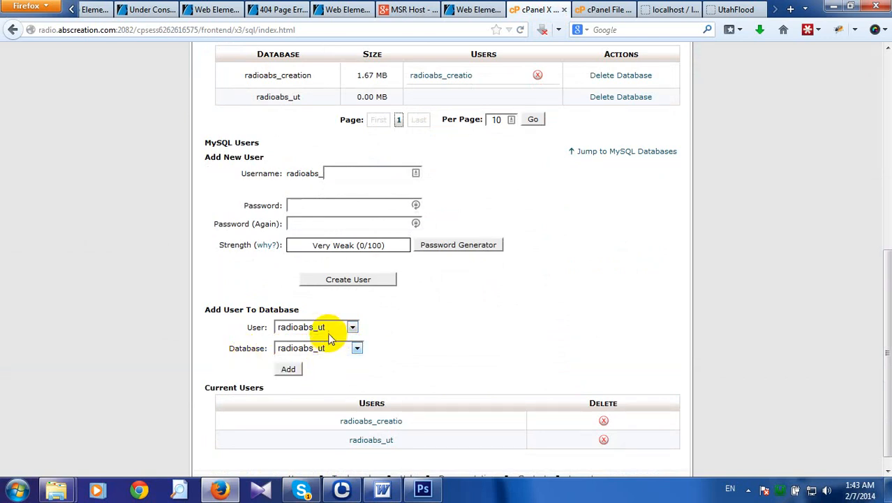
{"action": "left_click", "coordinate": [288, 372]}
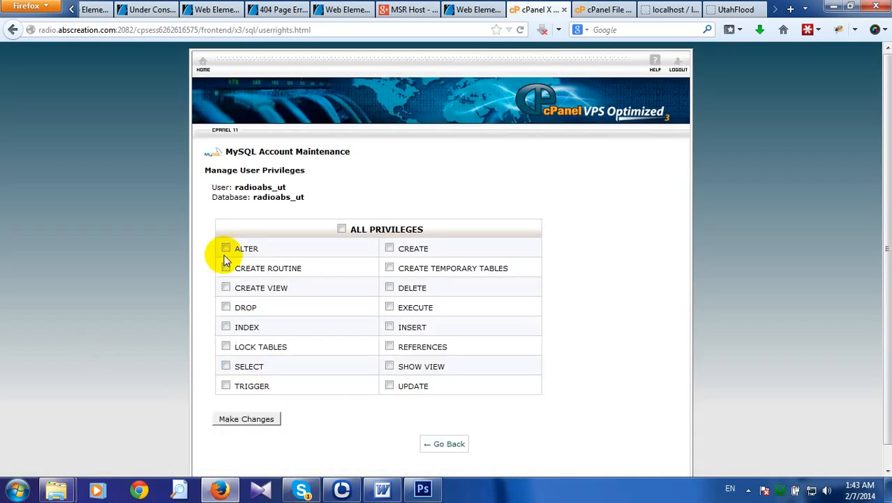
Grant the user radioabs_ut all privileges on the radioabs_ut database, and return to the MySQL Databases page.
{"action": "left_click", "coordinate": [342, 229]}
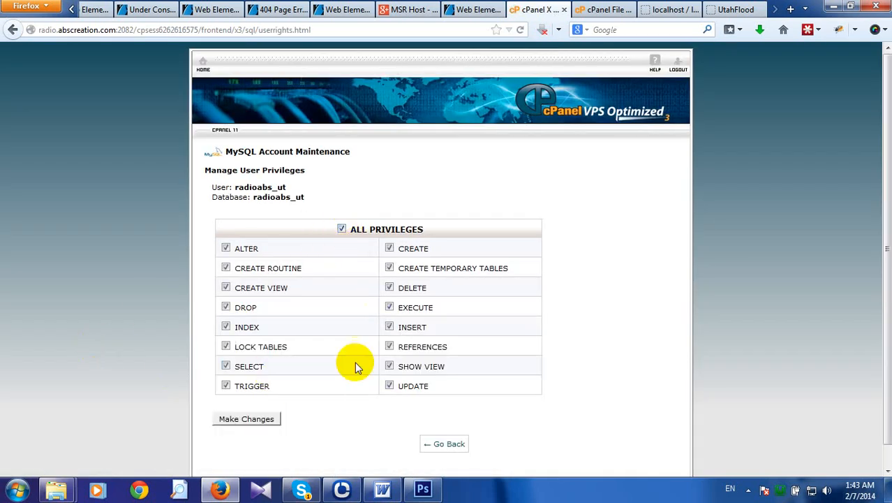
{"action": "left_click", "coordinate": [234, 420]}
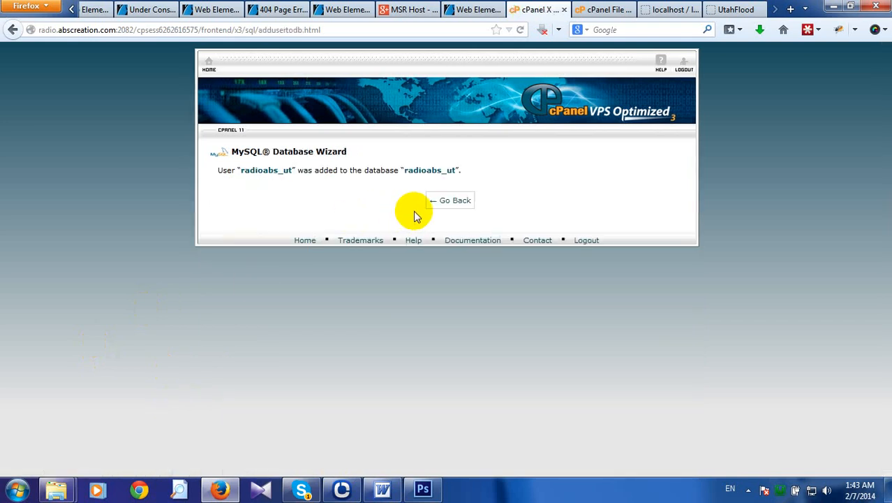
{"action": "left_click", "coordinate": [450, 203]}
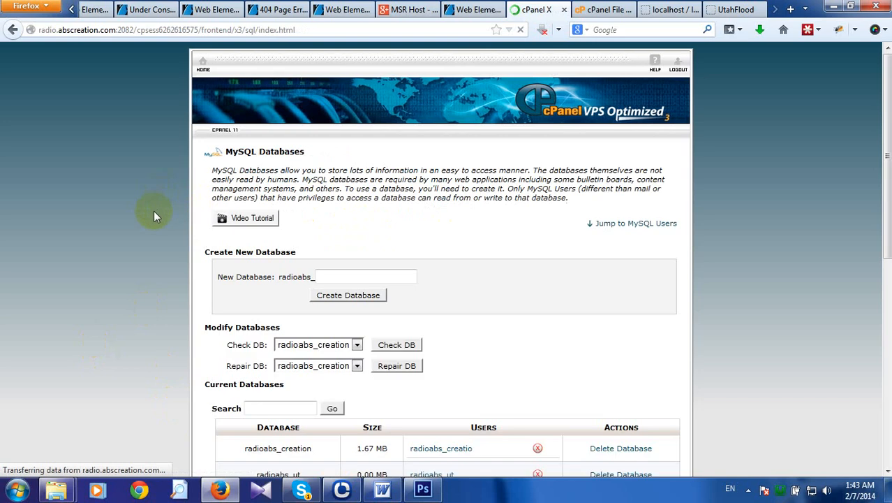
Check the user assigned to radioabs_ut in the current databases list, and return to the cPanel home page.
{"action": "scroll", "coordinate": [125, 204], "scroll_direction": "down", "scroll_amount": 5}
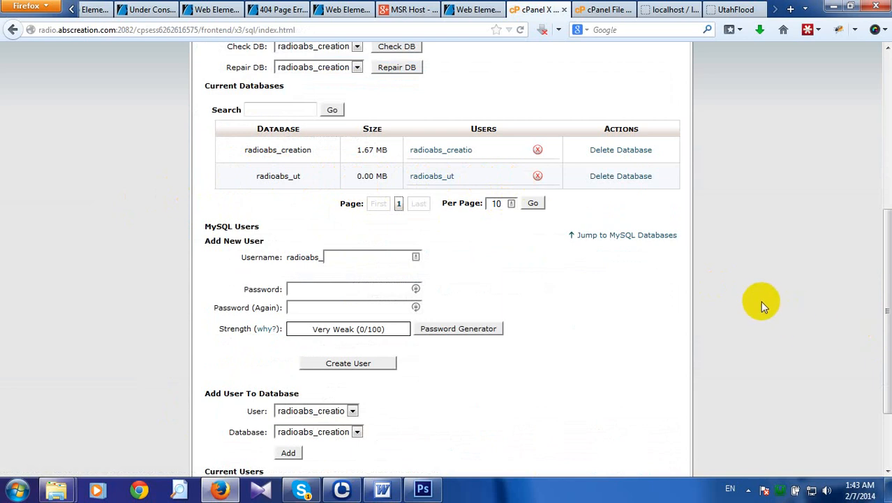
{"action": "scroll", "coordinate": [744, 279], "scroll_direction": "up", "scroll_amount": 5}
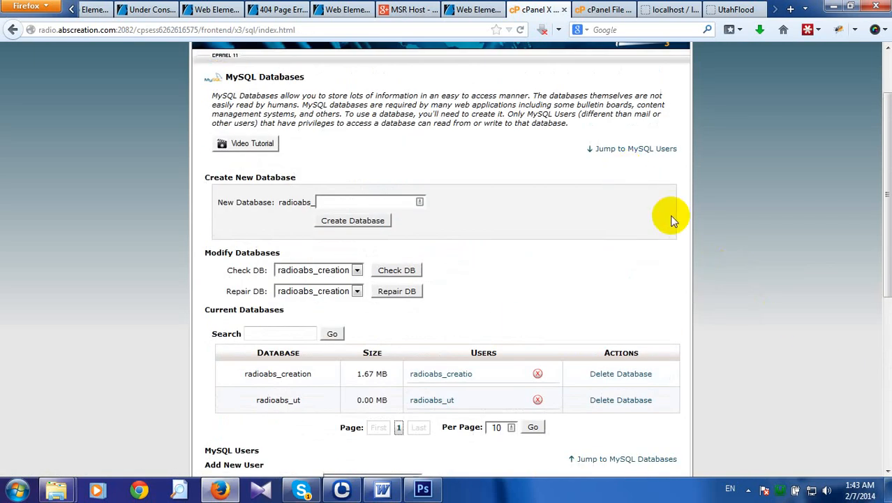
{"action": "scroll", "coordinate": [781, 241], "scroll_direction": "up", "scroll_amount": 2}
{"action": "left_click", "coordinate": [204, 61]}
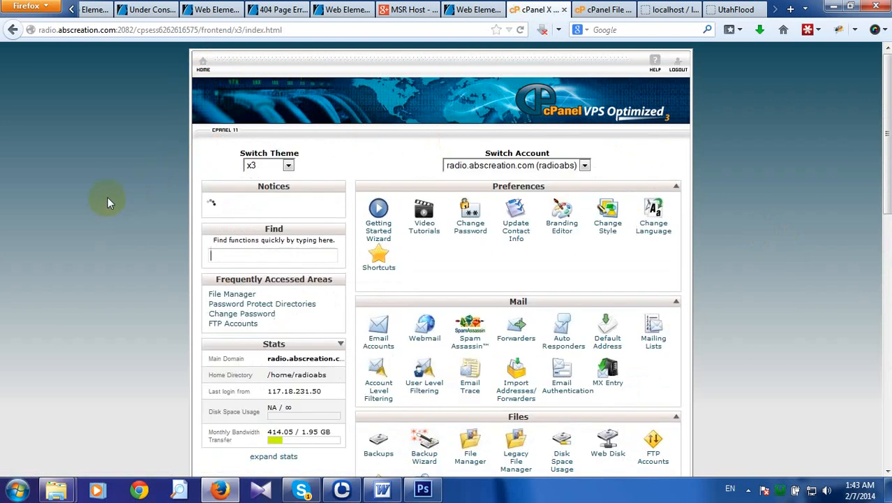
Open phpMyAdmin from the Databases section of the cPanel home page.
{"action": "scroll", "coordinate": [108, 197], "scroll_direction": "down", "scroll_amount": 5}
{"action": "scroll", "coordinate": [107, 195], "scroll_direction": "down", "scroll_amount": 3}
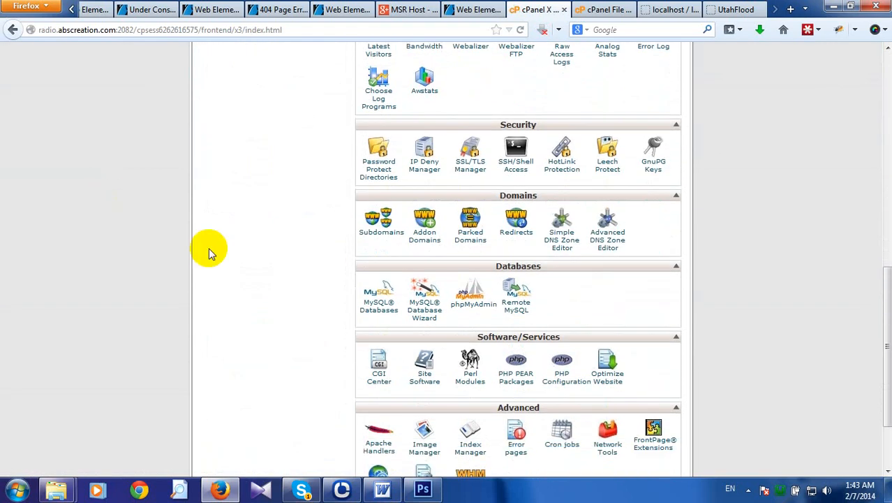
{"action": "left_click", "coordinate": [474, 307]}
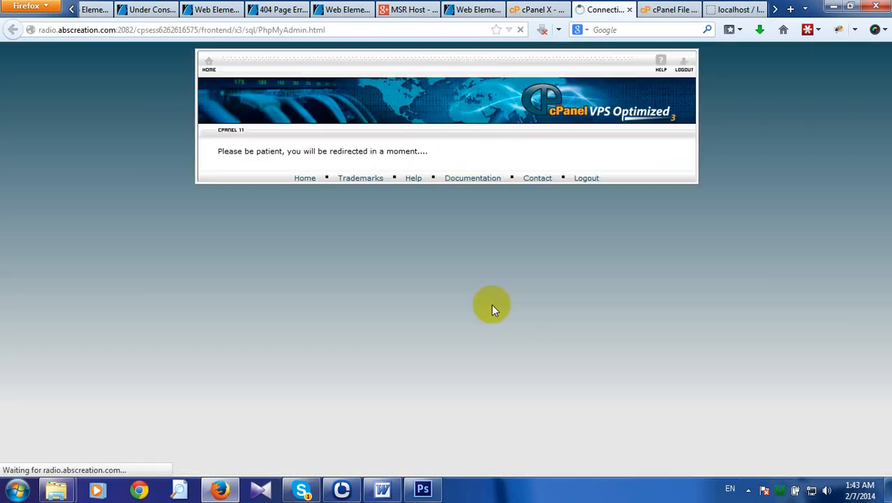
{"action": "right_click", "coordinate": [447, 318]}
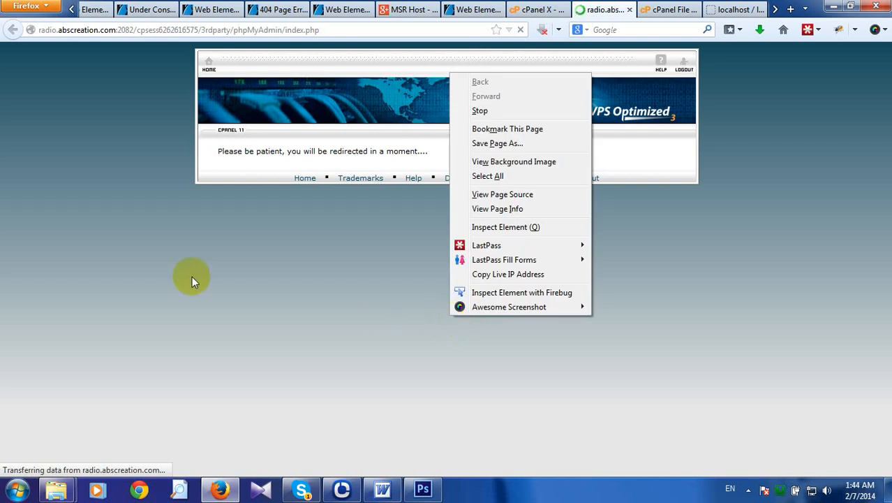
{"action": "left_click", "coordinate": [142, 258]}
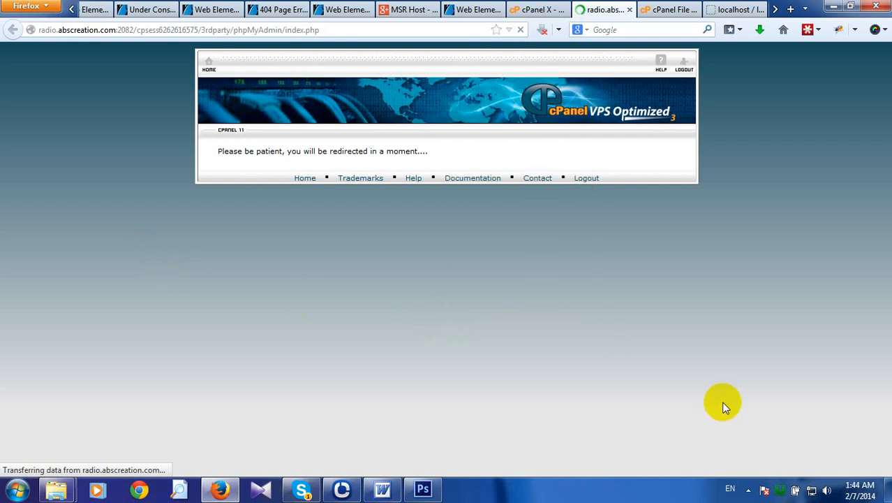
{"action": "left_click", "coordinate": [748, 489]}
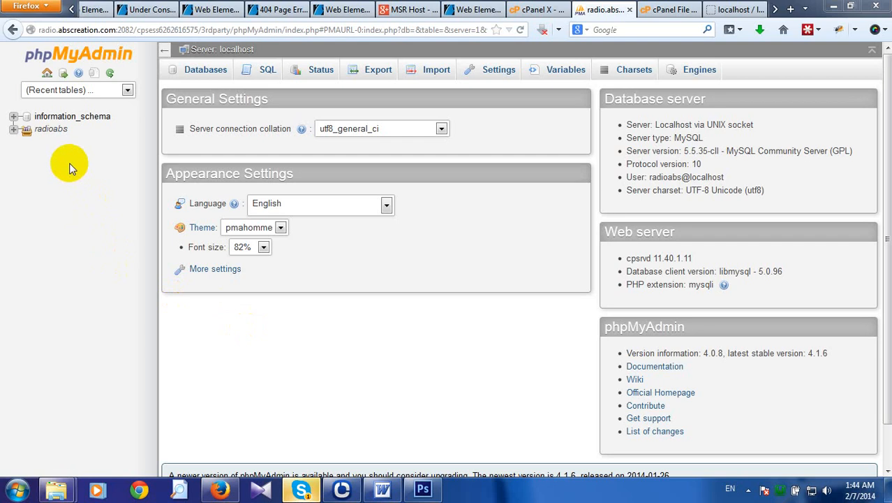
Expand the radioabs group, select the radioabs_ut database and open its import page.
{"action": "left_click", "coordinate": [14, 129]}
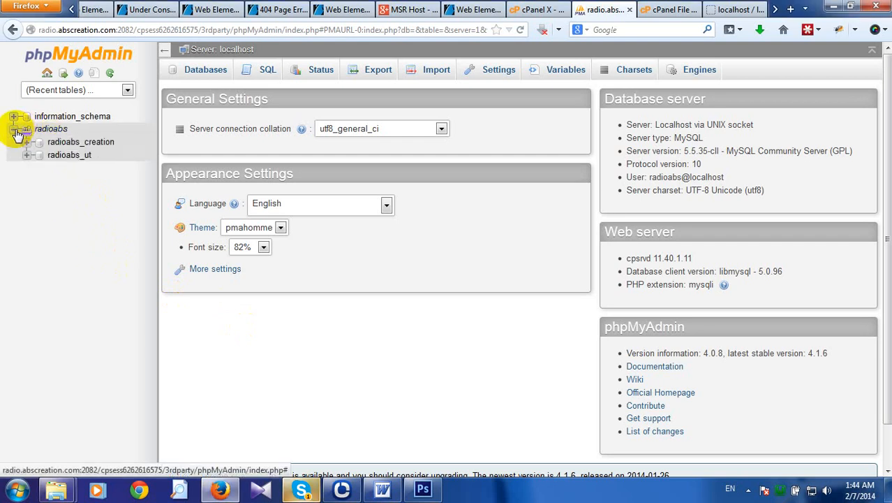
{"action": "left_click", "coordinate": [68, 157]}
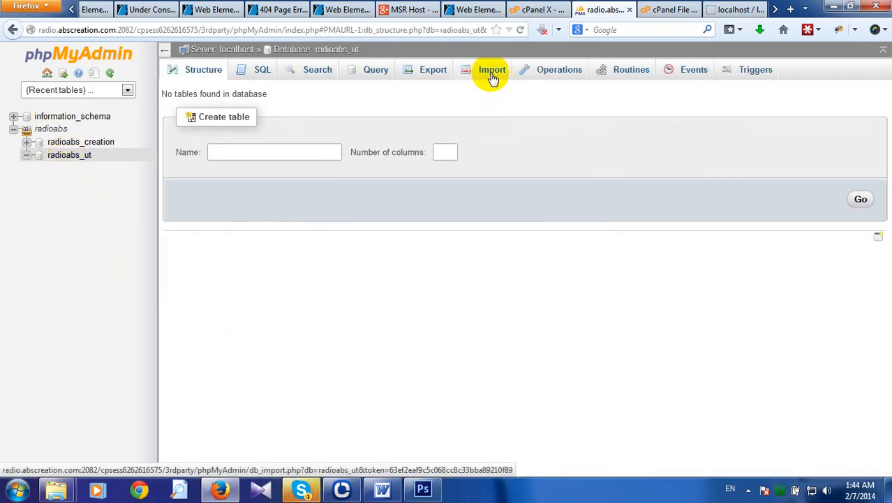
{"action": "left_click", "coordinate": [488, 77]}
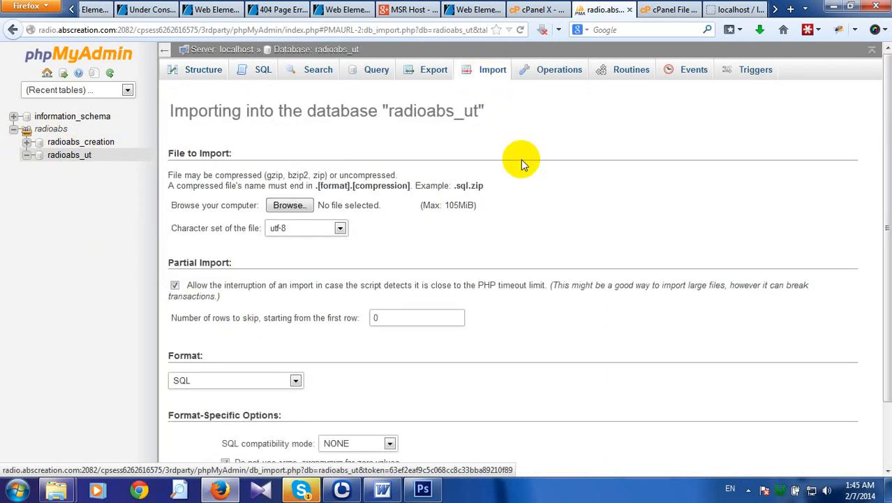
Find the downloaded abs(1).sql export in its containing folder, and return to the import page.
{"action": "left_click", "coordinate": [289, 205]}
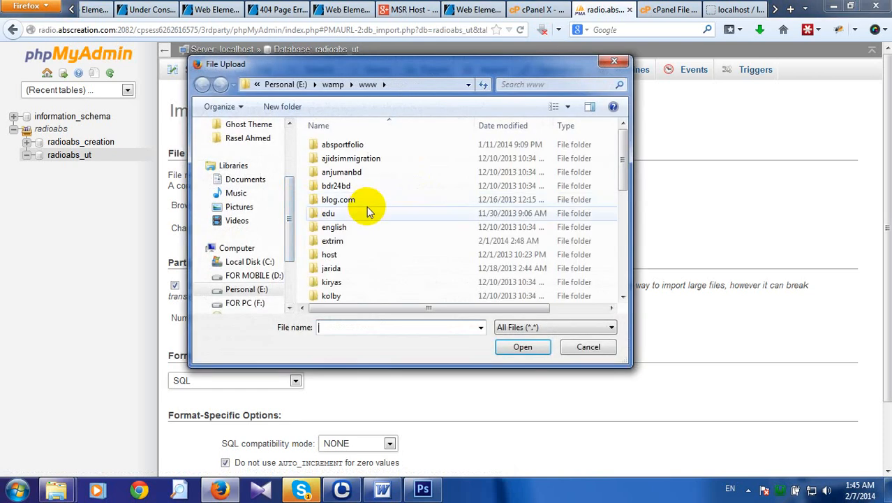
{"action": "left_click", "coordinate": [611, 62]}
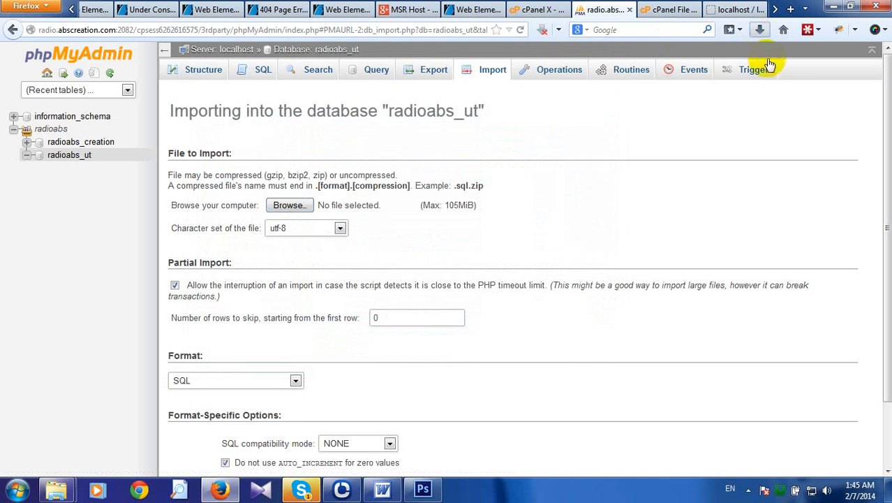
{"action": "left_click", "coordinate": [760, 29]}
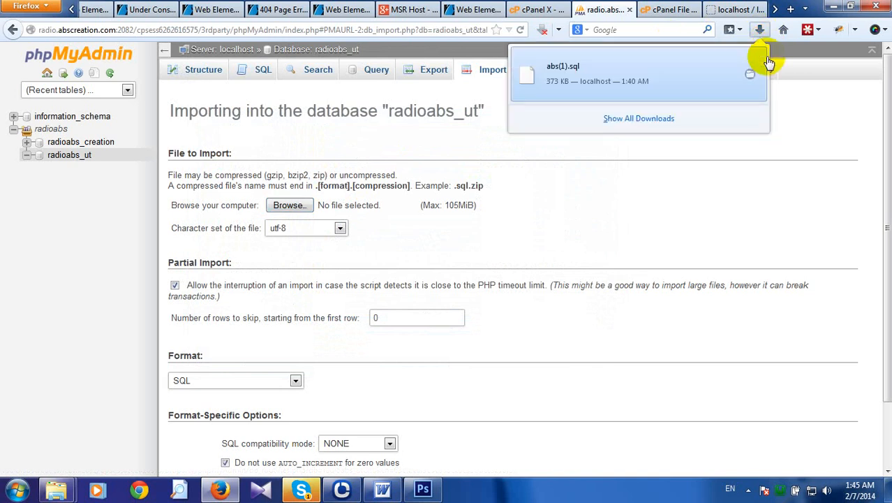
{"action": "right_click", "coordinate": [600, 79]}
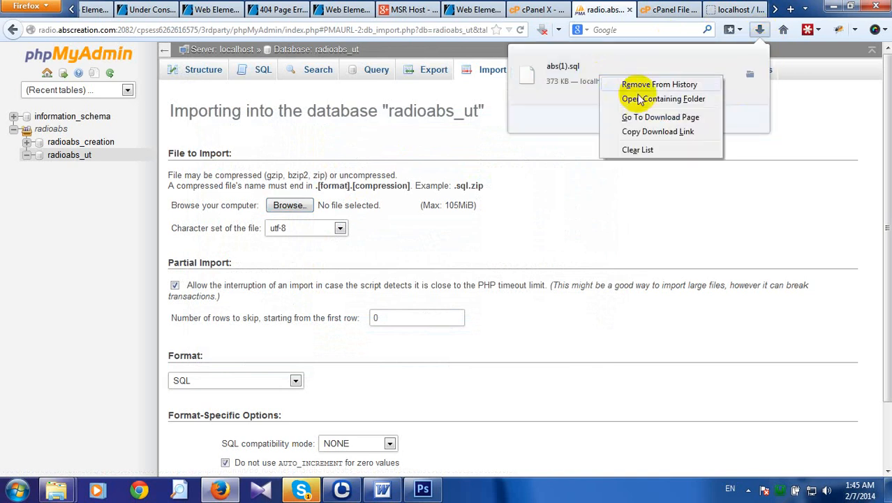
{"action": "left_click", "coordinate": [667, 99]}
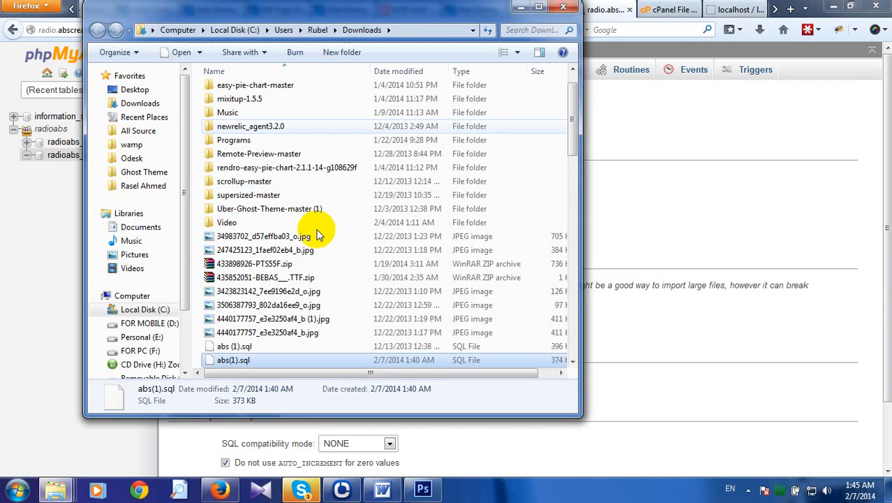
{"action": "scroll", "coordinate": [388, 118], "scroll_direction": "up", "scroll_amount": 1}
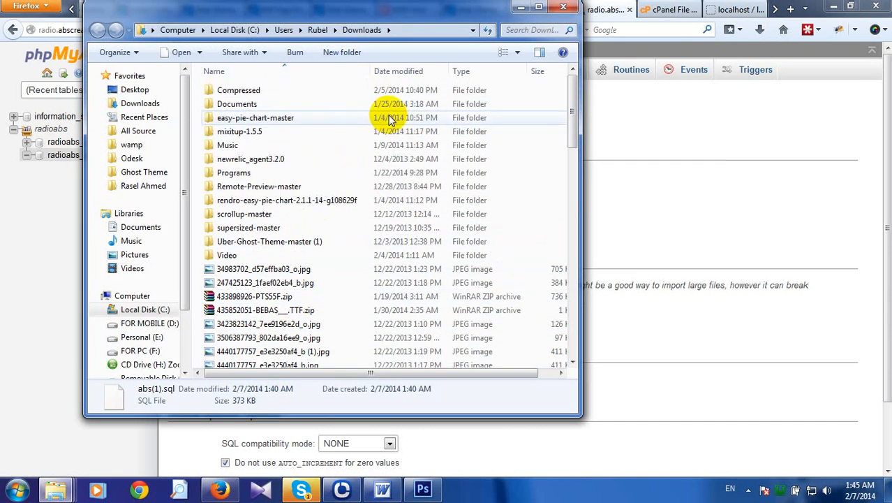
{"action": "left_click", "coordinate": [715, 186]}
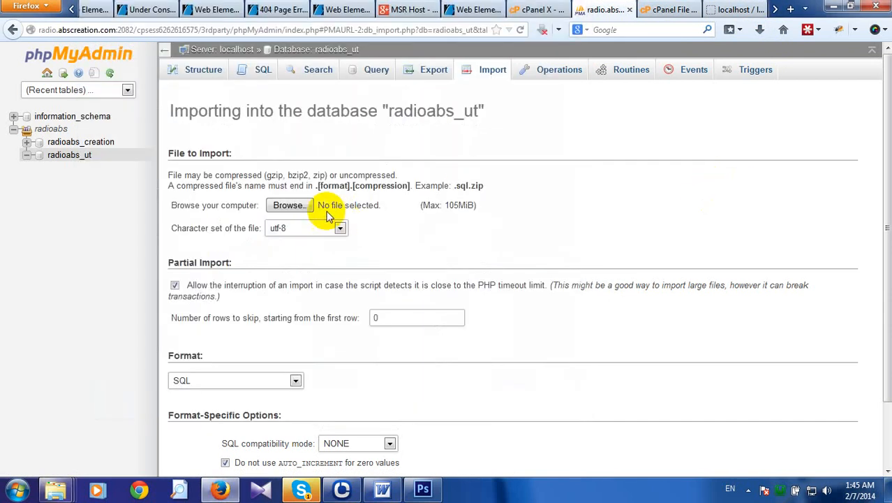
Choose abs(1).sql from the Downloads folder as the file to import into radioabs_ut.
{"action": "left_click", "coordinate": [292, 206]}
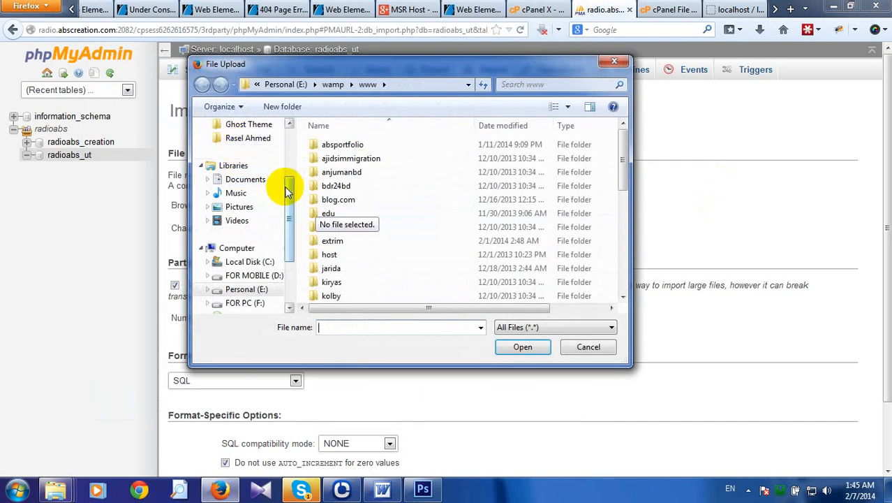
{"action": "scroll", "coordinate": [286, 168], "scroll_direction": "up", "scroll_amount": 3}
{"action": "left_click", "coordinate": [241, 158]}
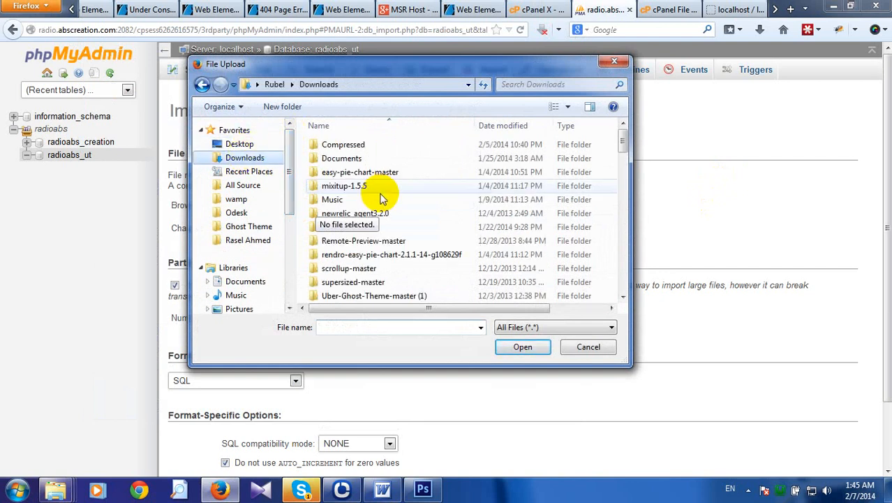
{"action": "scroll", "coordinate": [391, 231], "scroll_direction": "down", "scroll_amount": 4}
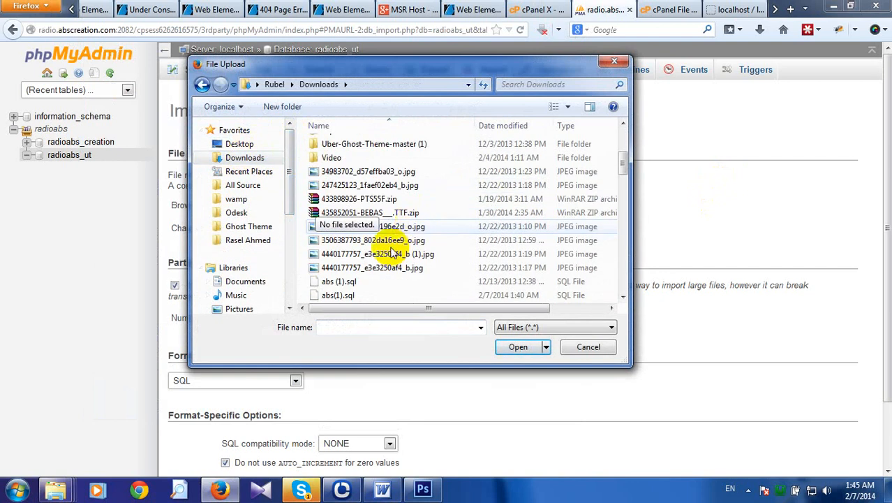
{"action": "left_click", "coordinate": [349, 294]}
{"action": "scroll", "coordinate": [416, 281], "scroll_direction": "down", "scroll_amount": 1}
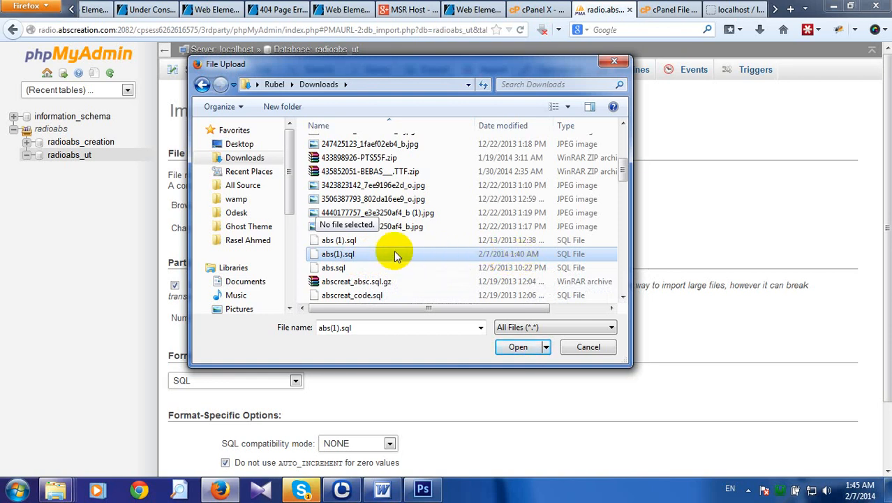
{"action": "double_click", "coordinate": [349, 256]}
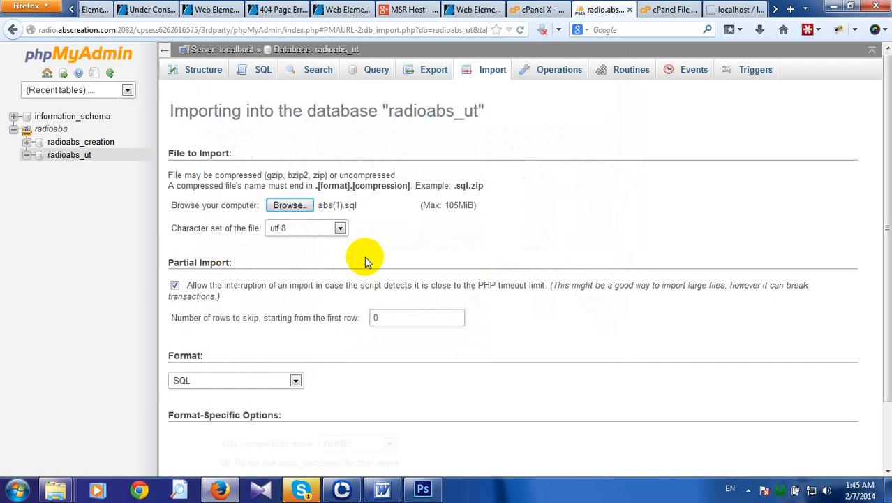
Run the SQL import of abs(1).sql into the radioabs_ut database with the default options.
{"action": "scroll", "coordinate": [549, 340], "scroll_direction": "down", "scroll_amount": 2}
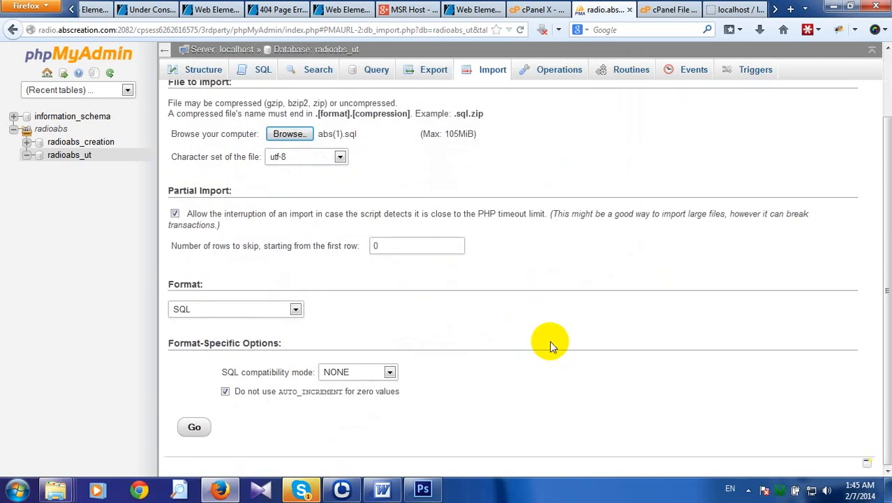
{"action": "left_click", "coordinate": [194, 427]}
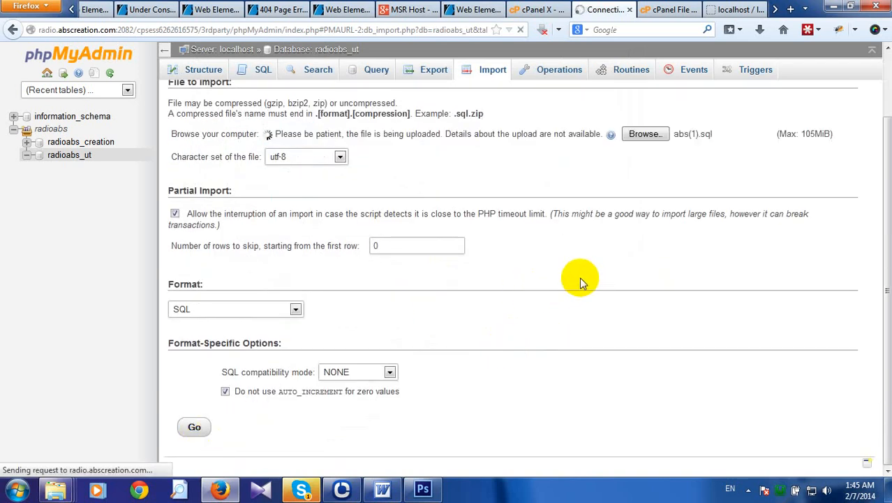
{"action": "scroll", "coordinate": [579, 276], "scroll_direction": "up", "scroll_amount": 2}
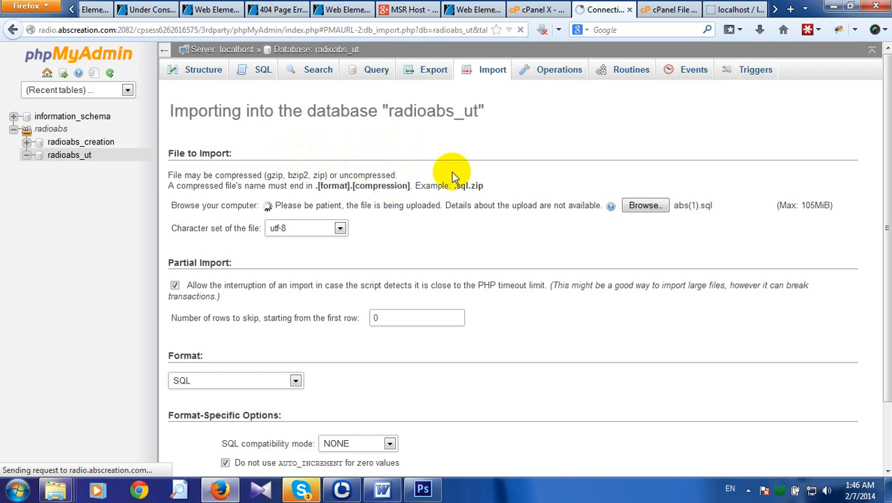
{"action": "left_click", "coordinate": [747, 489]}
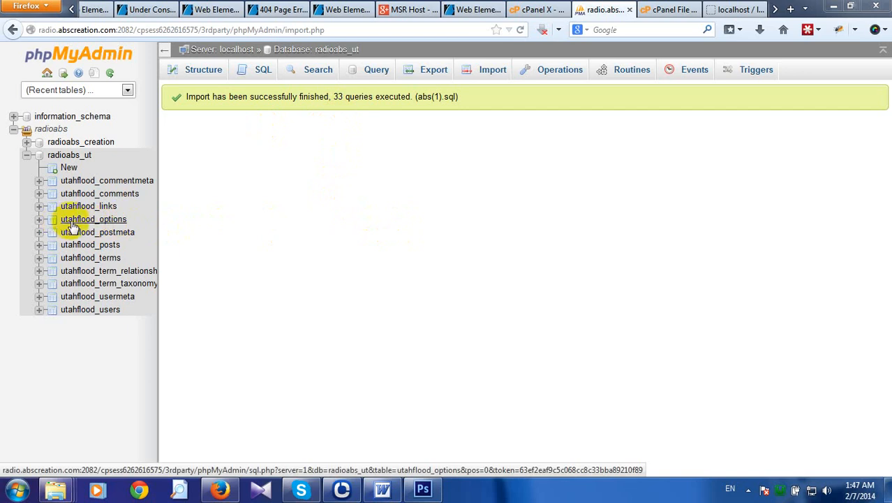
Set the siteurl option value in the utahflood_options table to radio.abscreation.com/wp and save the row.
{"action": "left_click", "coordinate": [112, 222]}
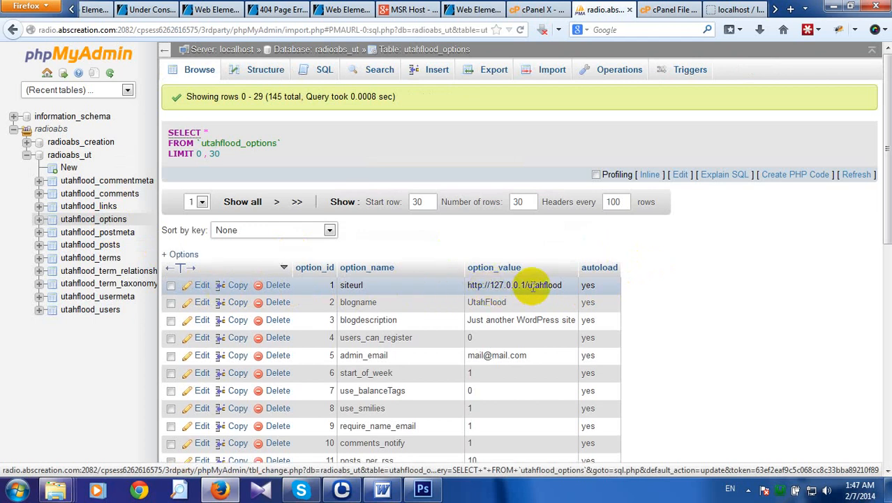
{"action": "left_click", "coordinate": [203, 286]}
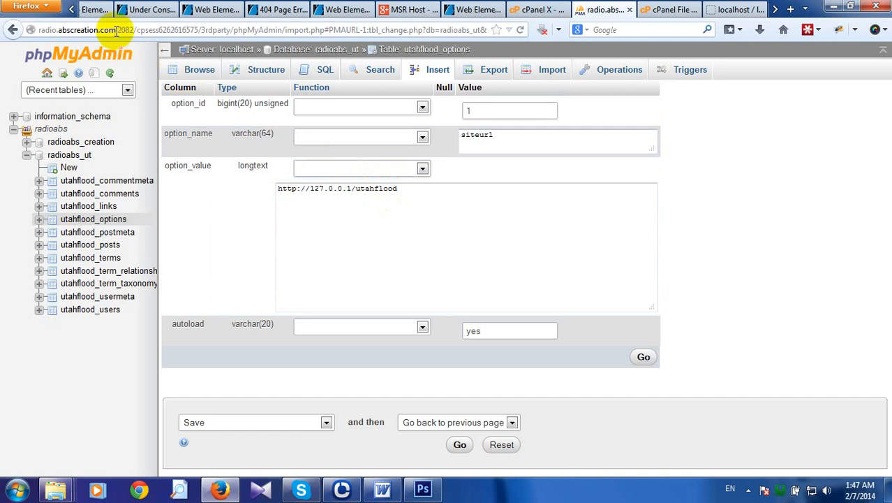
{"action": "left_click_drag", "start_coordinate": [117, 30], "coordinate": [25, 30]}
{"action": "key", "text": "ctrl+c"}
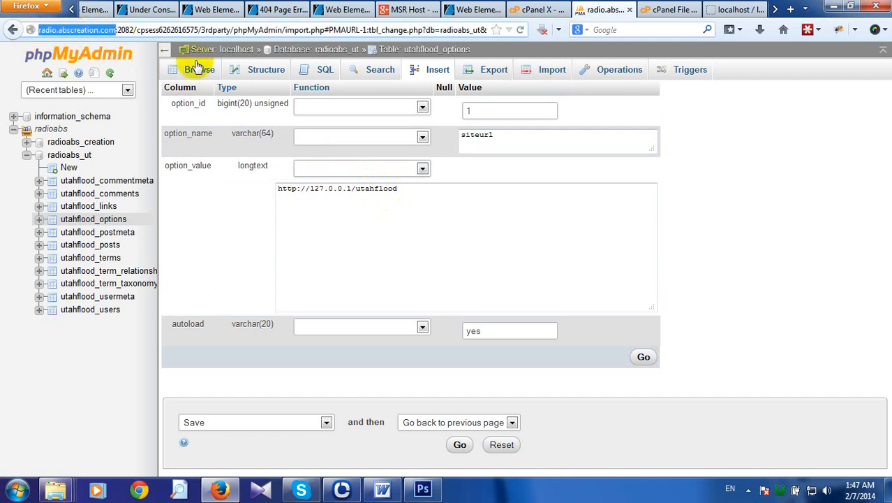
{"action": "left_click_drag", "start_coordinate": [399, 189], "coordinate": [169, 164]}
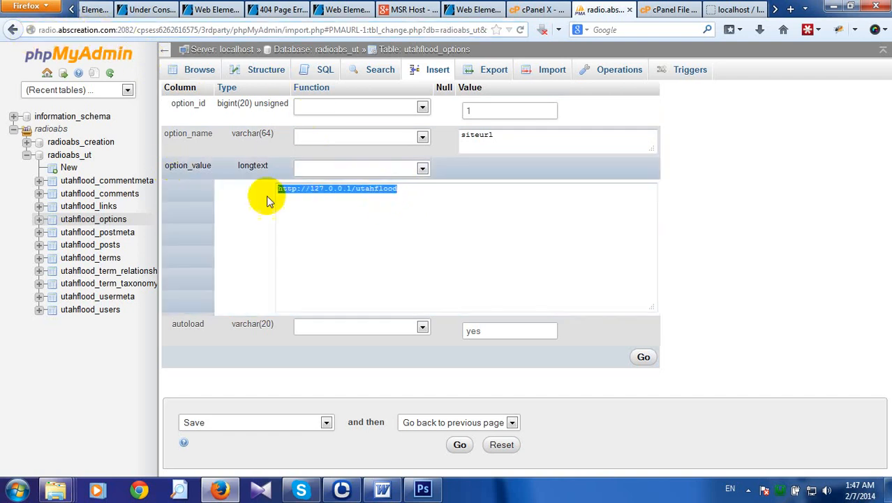
{"action": "left_click_drag", "start_coordinate": [409, 189], "coordinate": [265, 185]}
{"action": "key", "text": "ctrl+v"}
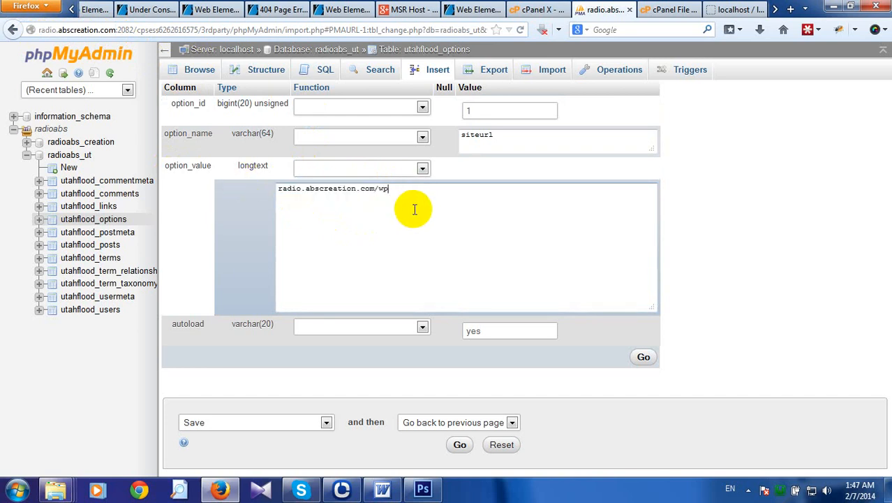
{"action": "left_click", "coordinate": [643, 359]}
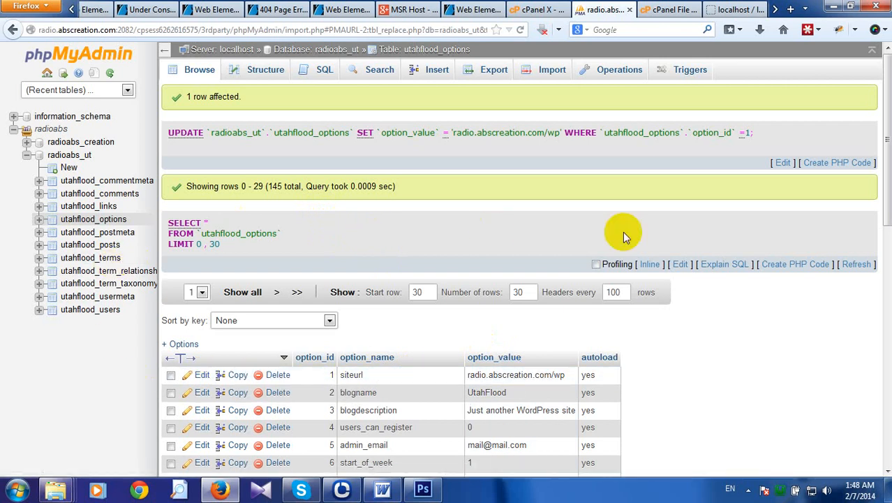
Open wp-config.php from public_html/wp in the File Manager's text editor with utf-8 encoding.
{"action": "left_click", "coordinate": [672, 9]}
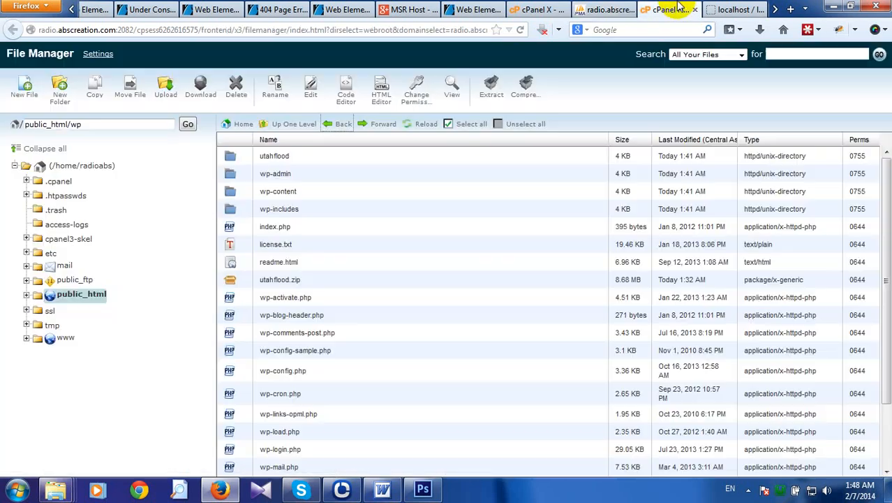
{"action": "left_click", "coordinate": [606, 8]}
{"action": "left_click", "coordinate": [655, 12]}
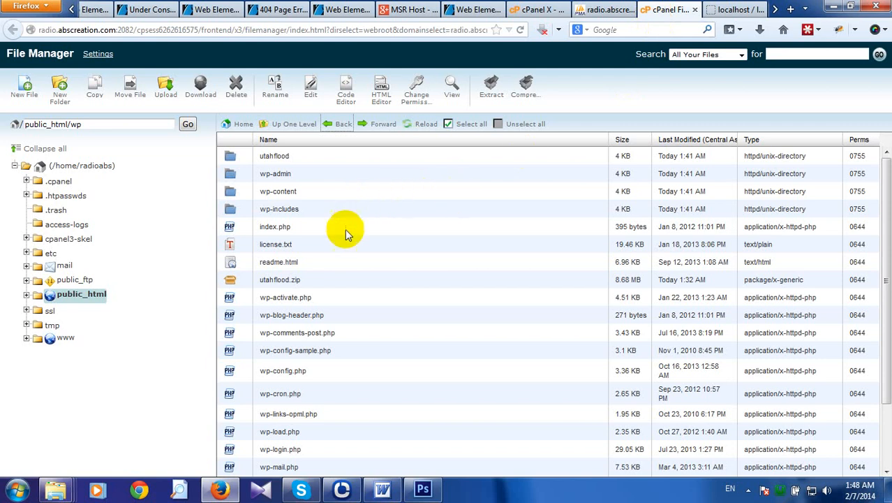
{"action": "left_click", "coordinate": [283, 375]}
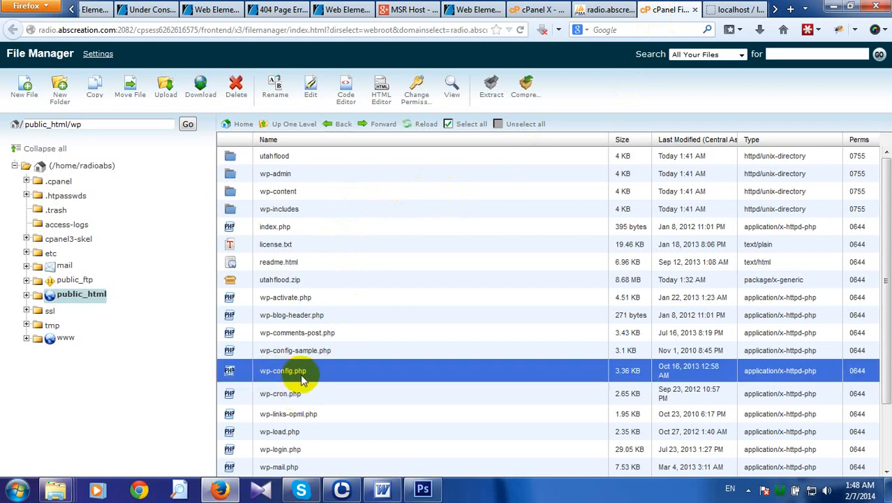
{"action": "right_click", "coordinate": [241, 365]}
{"action": "right_click", "coordinate": [230, 369]}
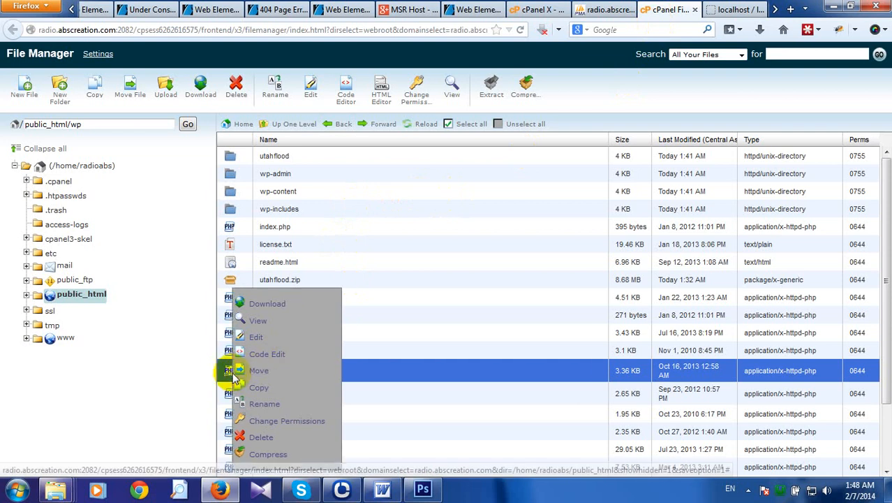
{"action": "left_click", "coordinate": [427, 384]}
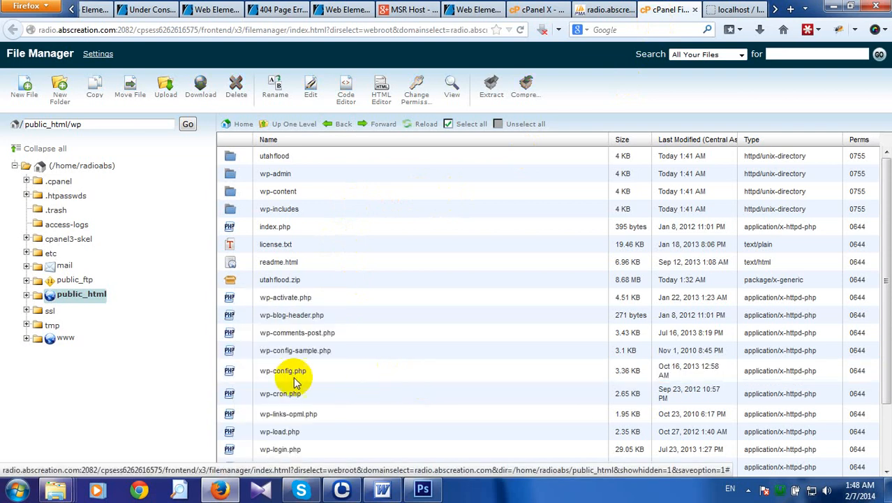
{"action": "left_click", "coordinate": [236, 368]}
{"action": "right_click", "coordinate": [237, 372]}
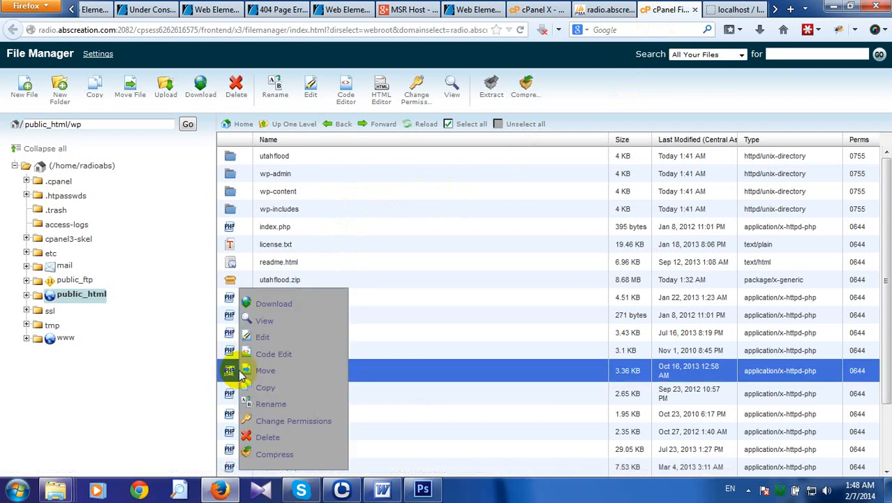
{"action": "left_click", "coordinate": [263, 339]}
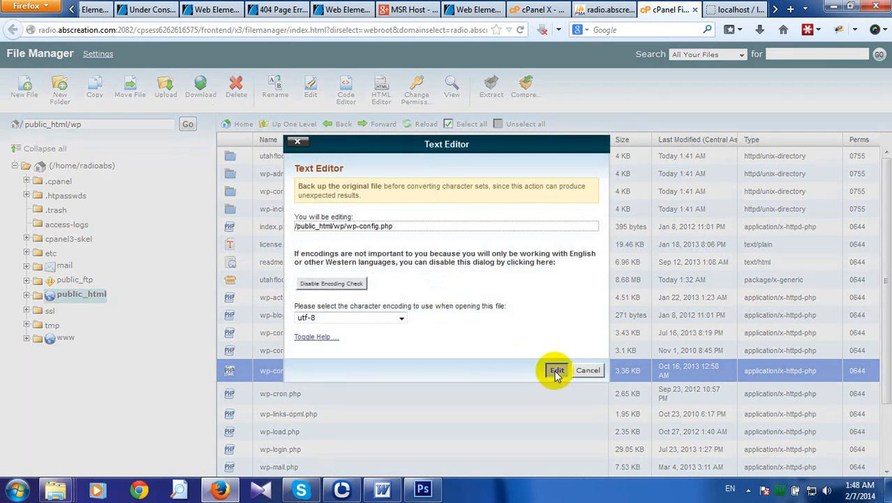
{"action": "left_click", "coordinate": [557, 371]}
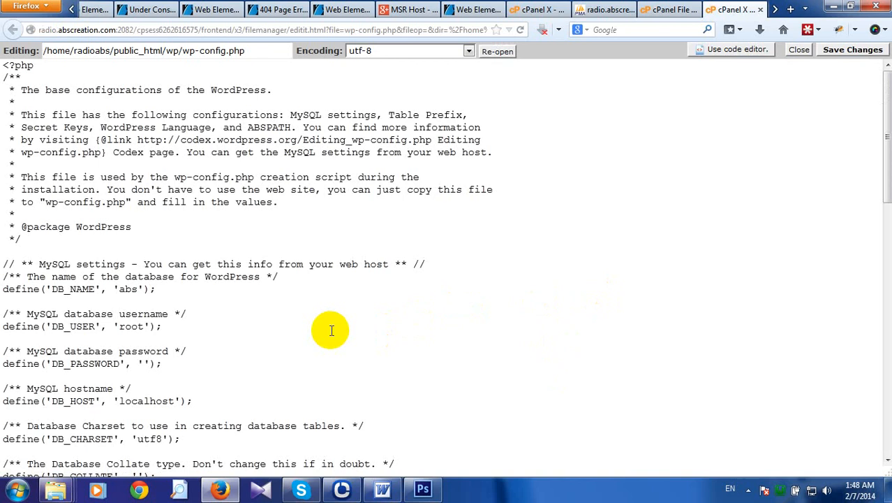
Examine the DB_NAME, DB_USER and DB_PASSWORD settings in wp-config.php.
{"action": "double_click", "coordinate": [144, 326]}
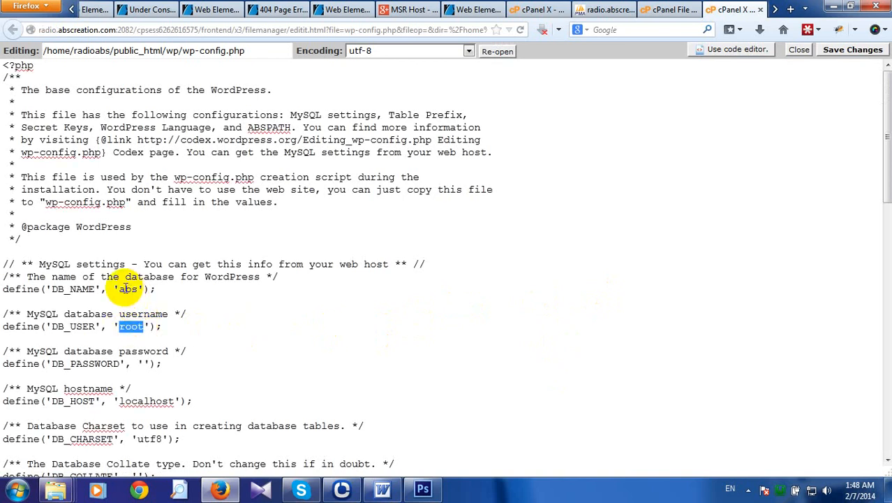
{"action": "left_click", "coordinate": [130, 288]}
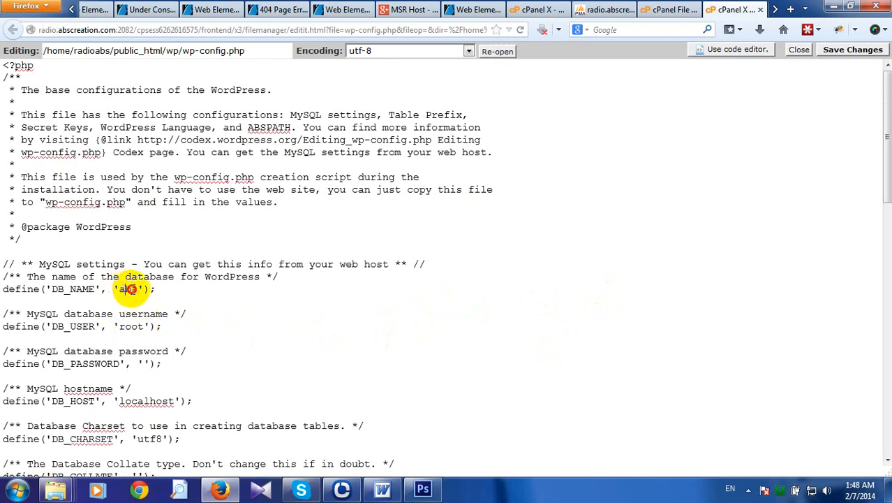
{"action": "left_click", "coordinate": [144, 363]}
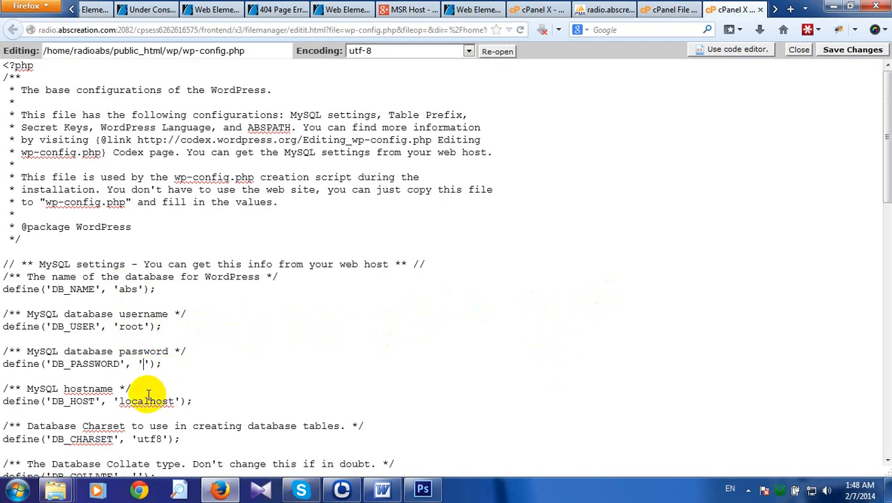
{"action": "double_click", "coordinate": [135, 294]}
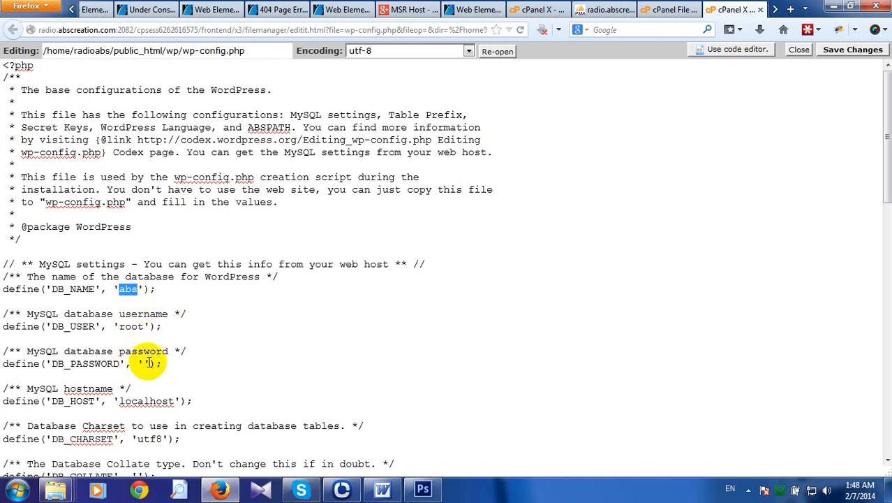
{"action": "left_click", "coordinate": [649, 7]}
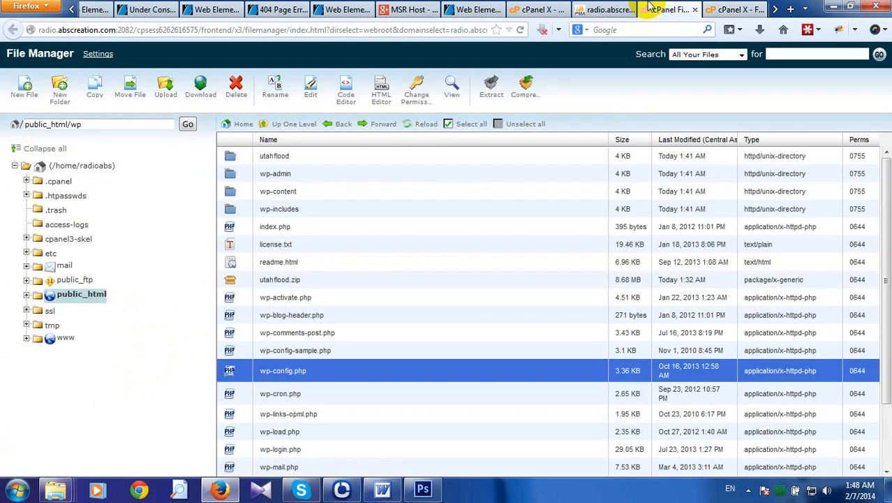
{"action": "left_click", "coordinate": [728, 8]}
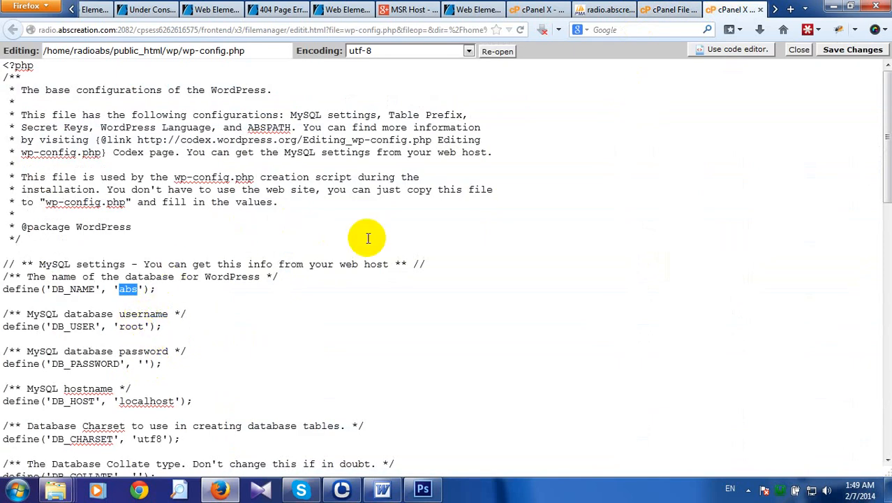
Look back through the earlier phpMyAdmin pages for the live database's details.
{"action": "left_click", "coordinate": [607, 7]}
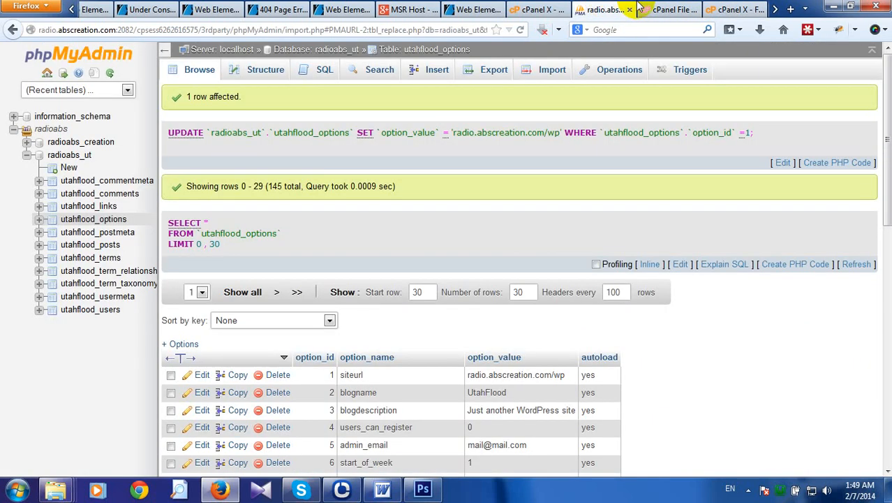
{"action": "left_click", "coordinate": [545, 6]}
{"action": "left_click", "coordinate": [594, 9]}
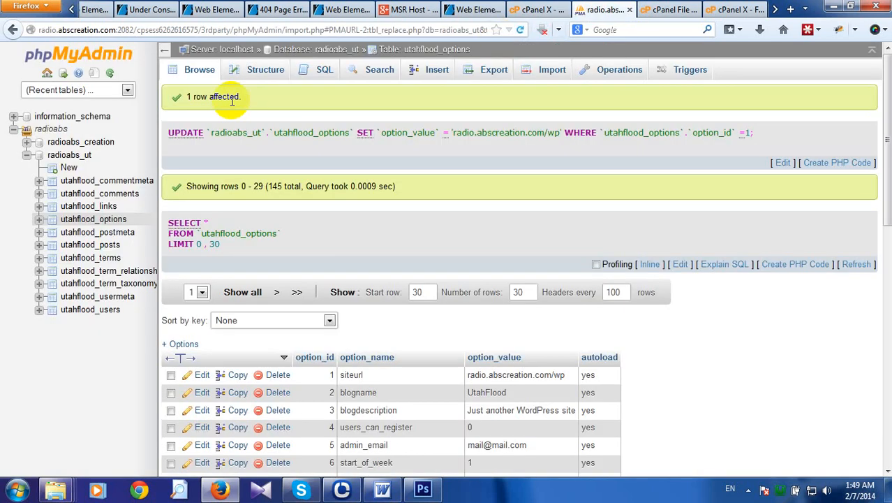
{"action": "left_click", "coordinate": [11, 28]}
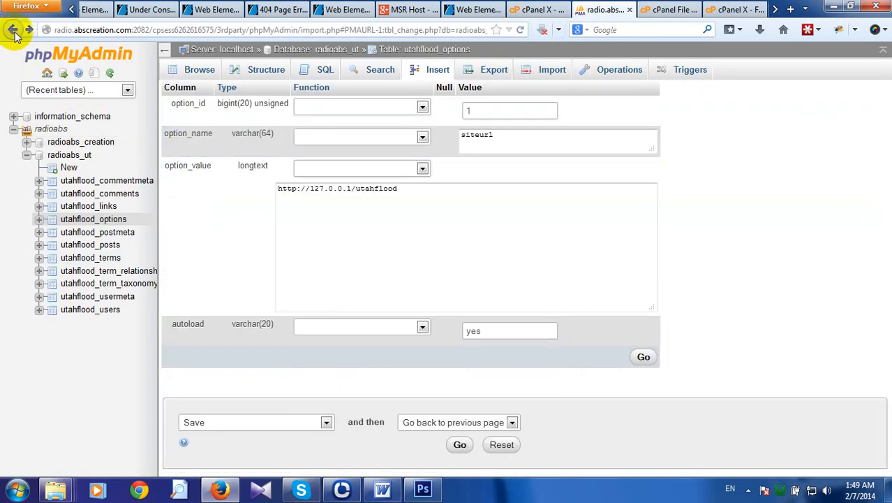
{"action": "left_click", "coordinate": [13, 30]}
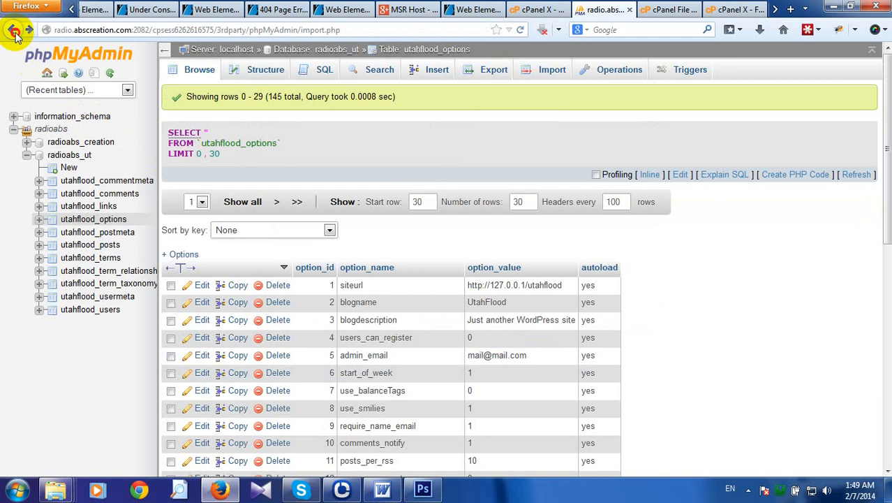
{"action": "left_click", "coordinate": [13, 31]}
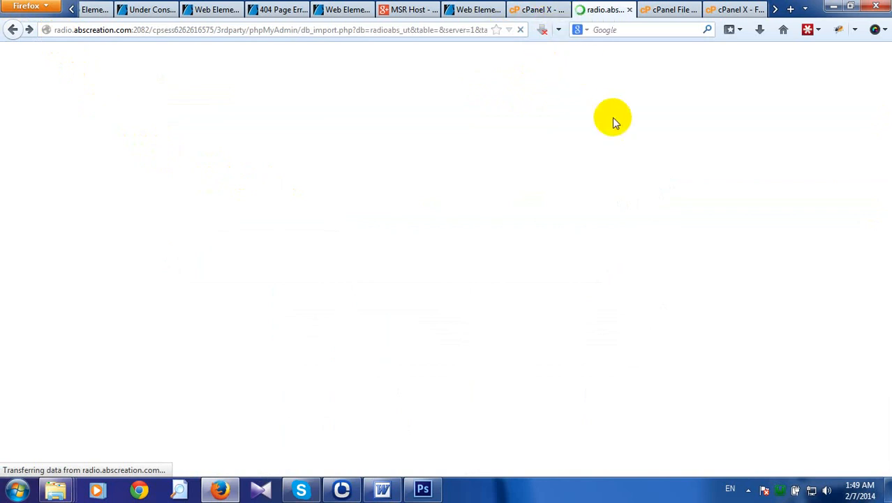
{"action": "left_click", "coordinate": [671, 10]}
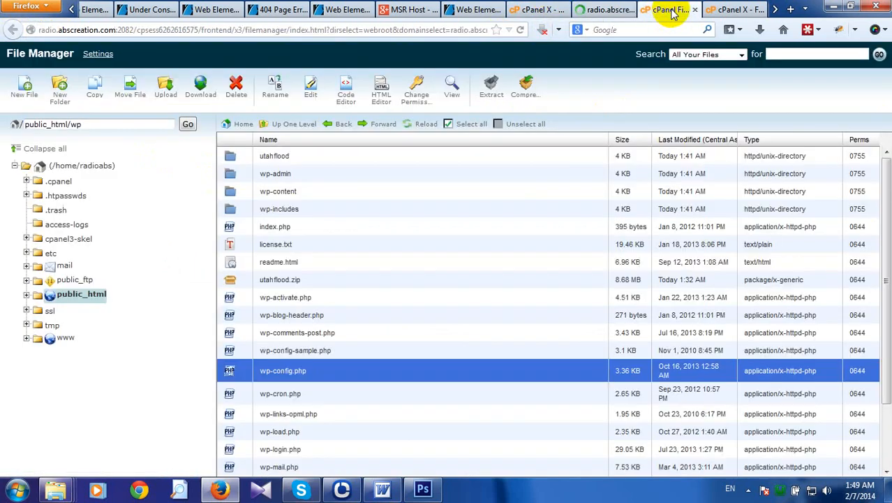
{"action": "left_click", "coordinate": [623, 8]}
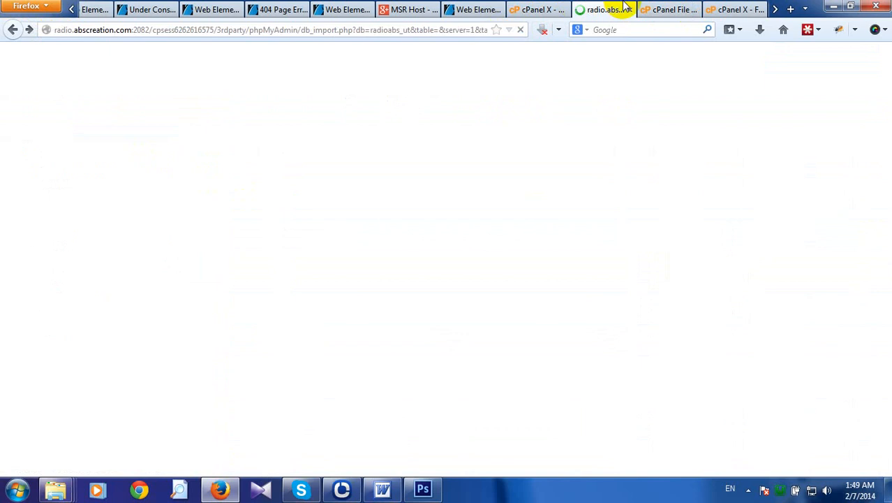
Copy the database name radioabs_ut from cPanel's current databases list and set it as DB_NAME in wp-config.php.
{"action": "left_click", "coordinate": [748, 490]}
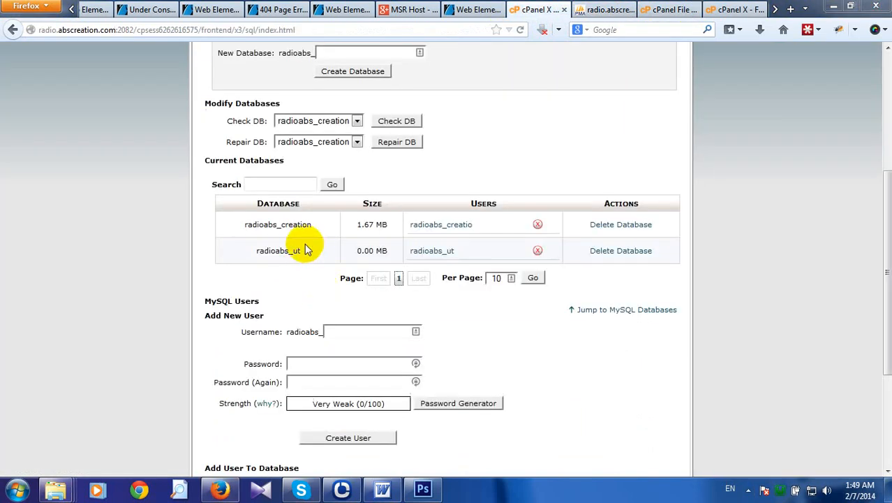
{"action": "left_click_drag", "start_coordinate": [304, 251], "coordinate": [263, 256]}
{"action": "right_click", "coordinate": [264, 251]}
{"action": "left_click", "coordinate": [294, 259]}
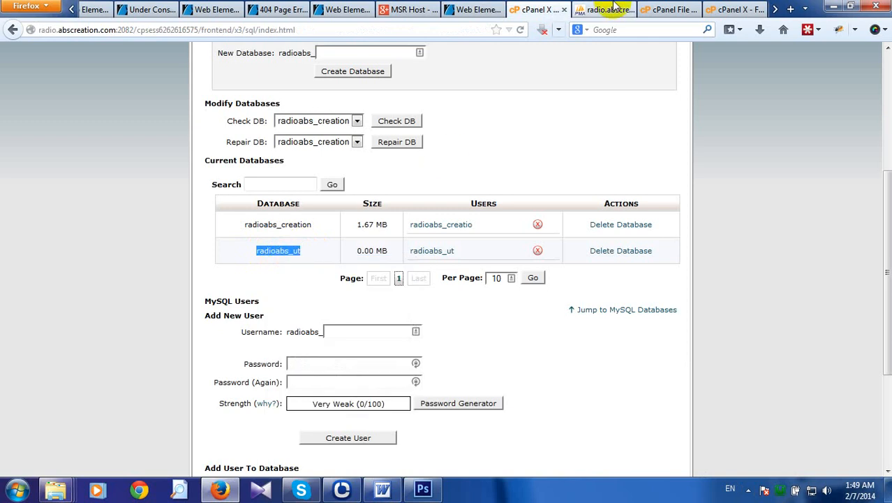
{"action": "left_click", "coordinate": [663, 9]}
{"action": "left_click", "coordinate": [739, 9]}
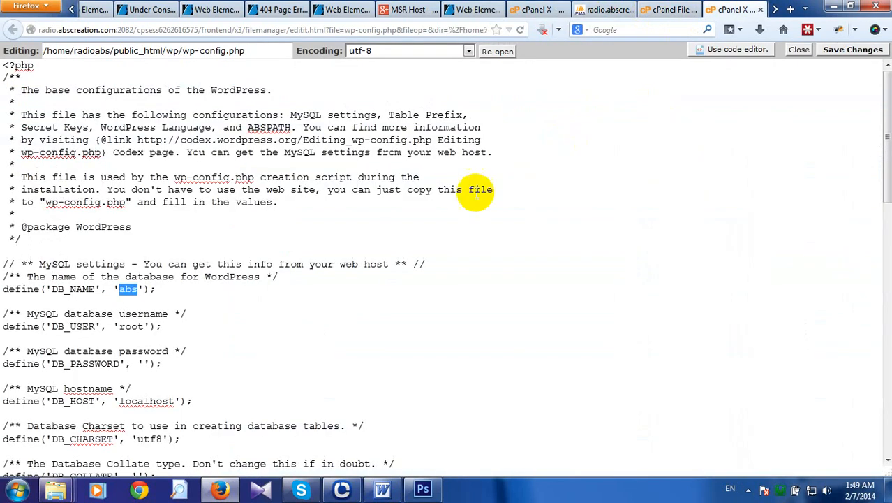
{"action": "left_click_drag", "start_coordinate": [50, 289], "coordinate": [90, 286]}
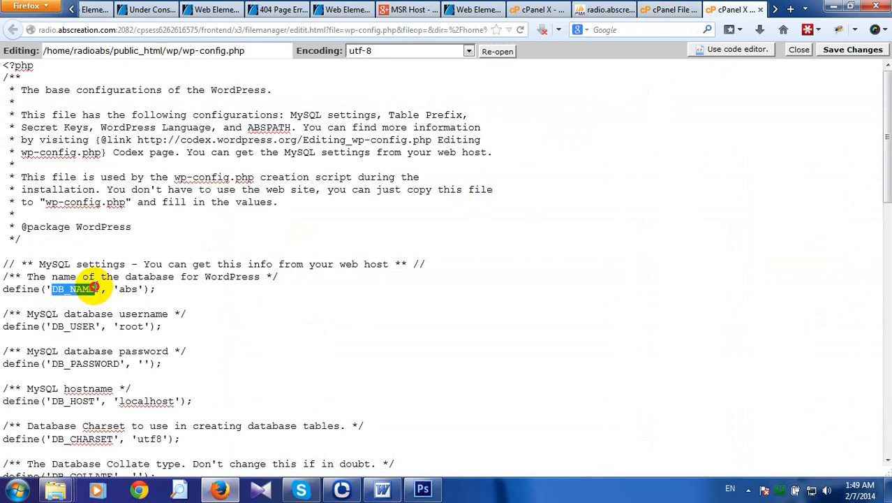
{"action": "left_click_drag", "start_coordinate": [93, 287], "coordinate": [133, 289]}
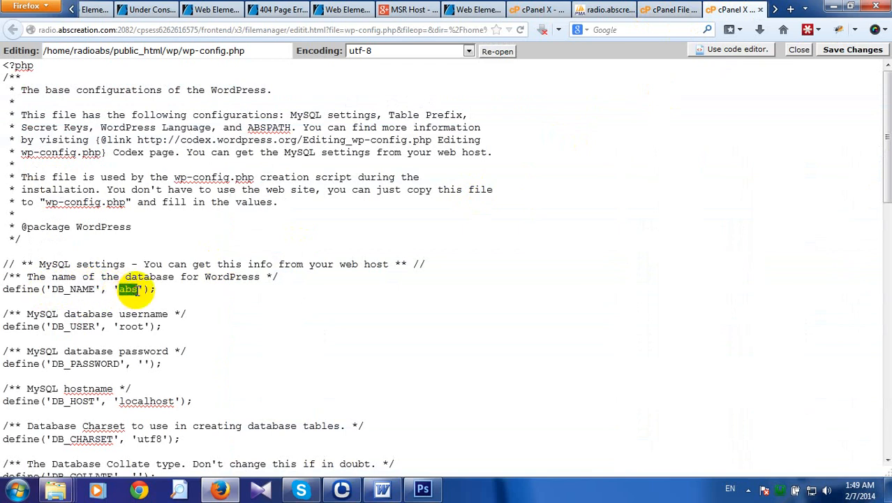
{"action": "key", "text": "ctrl+v"}
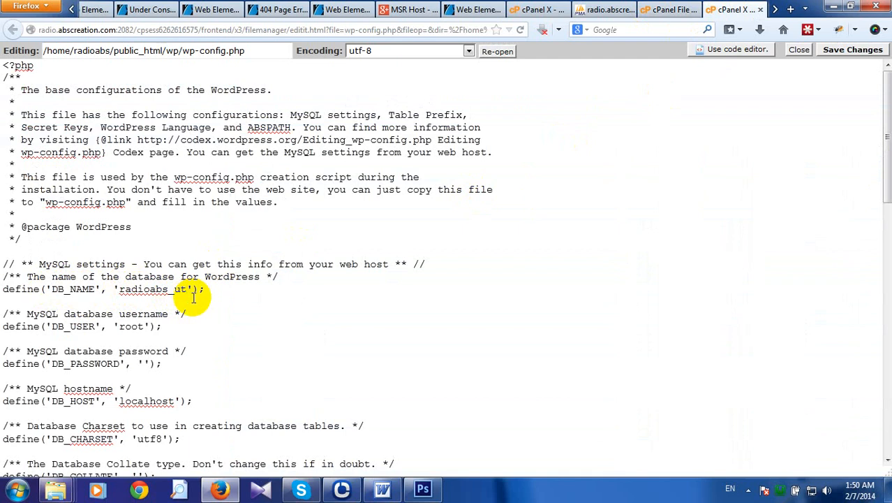
Copy the user name radioabs_ut assigned to that database in cPanel and set it as DB_USER in wp-config.php.
{"action": "left_click", "coordinate": [579, 9]}
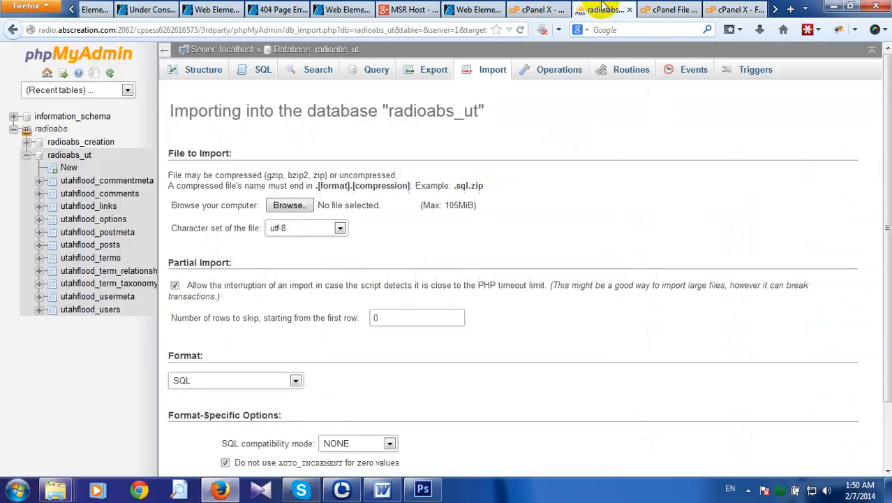
{"action": "left_click", "coordinate": [532, 9]}
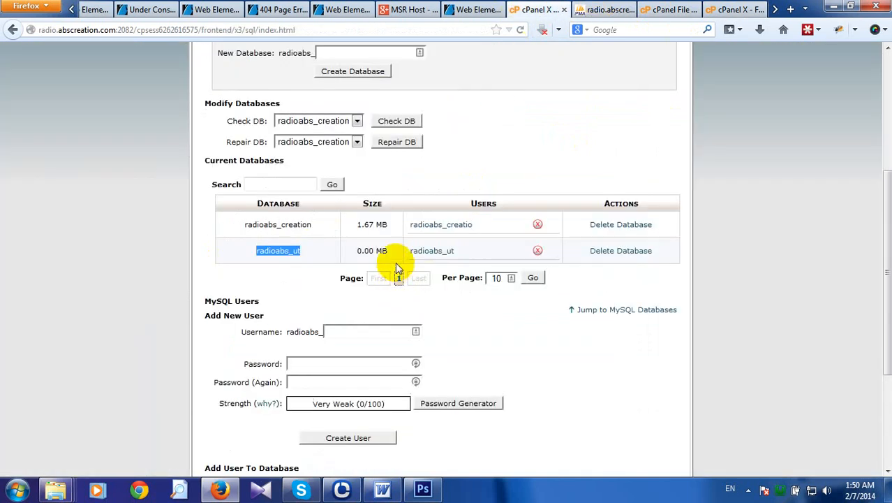
{"action": "left_click_drag", "start_coordinate": [458, 251], "coordinate": [417, 257]}
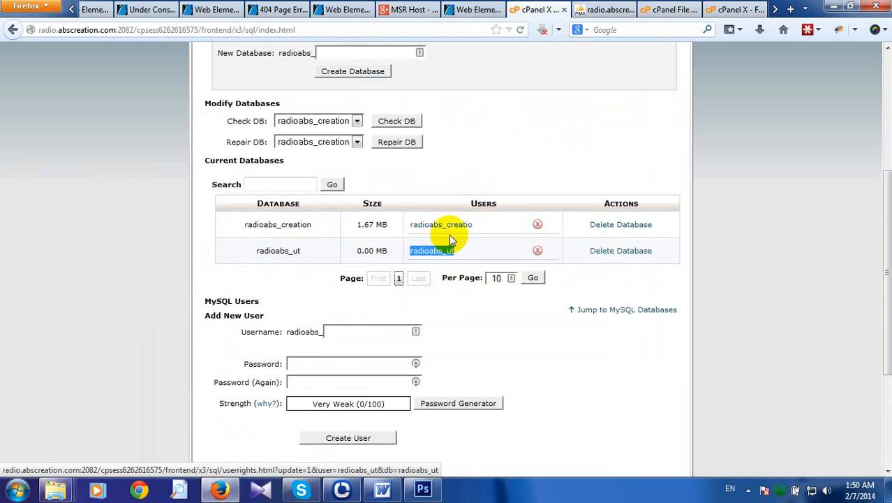
{"action": "left_click", "coordinate": [729, 9]}
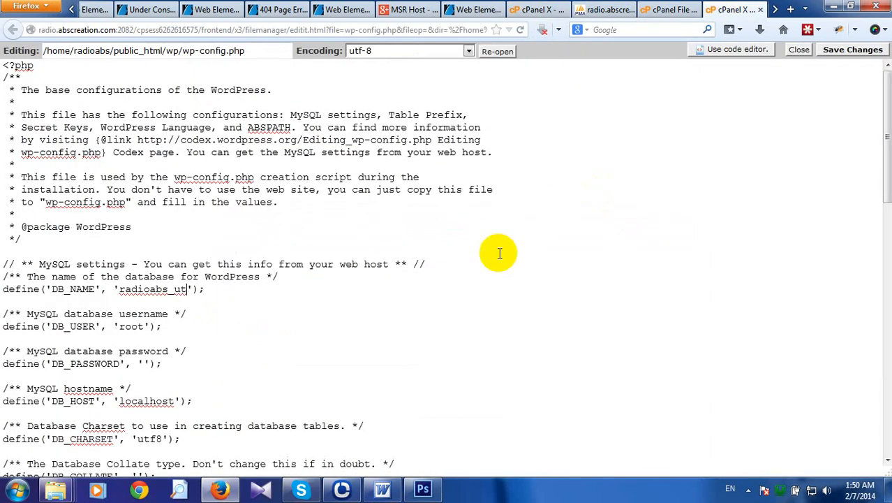
{"action": "double_click", "coordinate": [121, 327]}
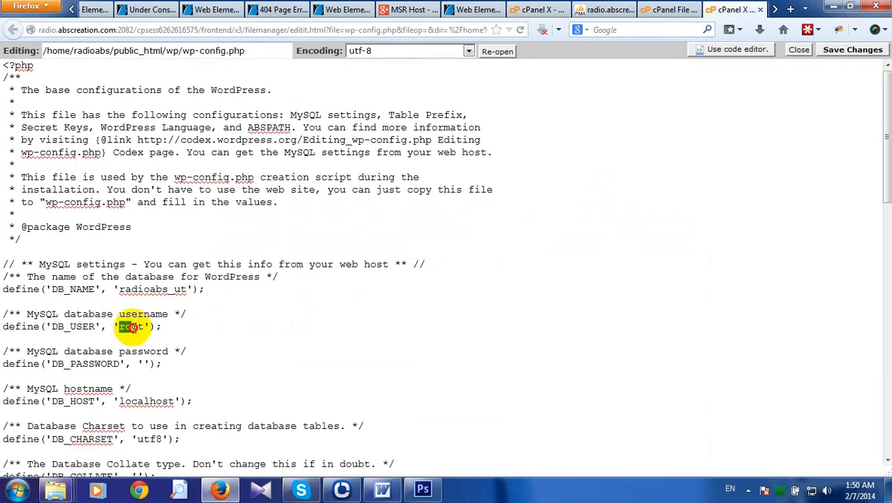
{"action": "key", "text": "ctrl+v"}
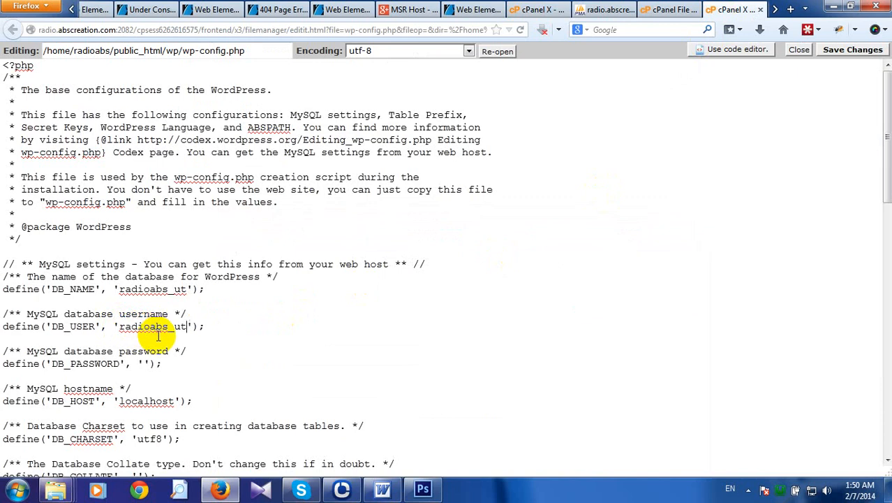
Enter the database user's password as DB_PASSWORD in wp-config.php and save the file.
{"action": "left_click", "coordinate": [144, 363]}
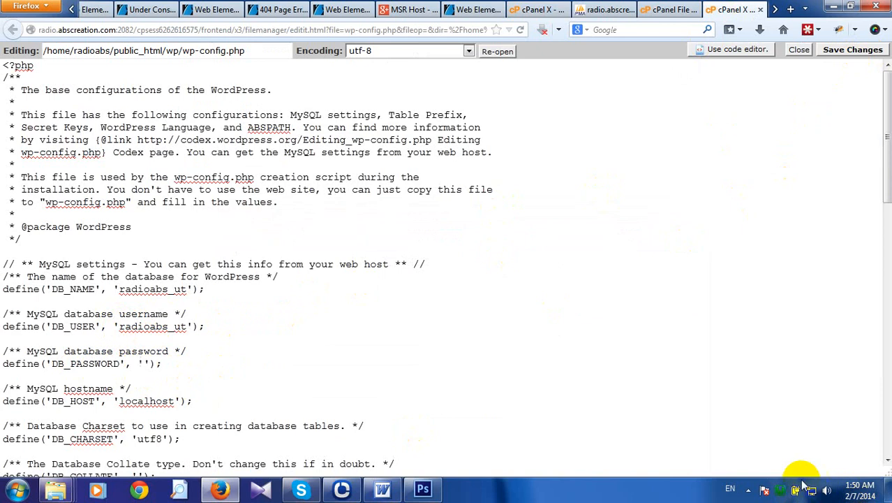
{"action": "left_click", "coordinate": [752, 493]}
{"action": "scroll", "coordinate": [551, 293], "scroll_direction": "down", "scroll_amount": 9}
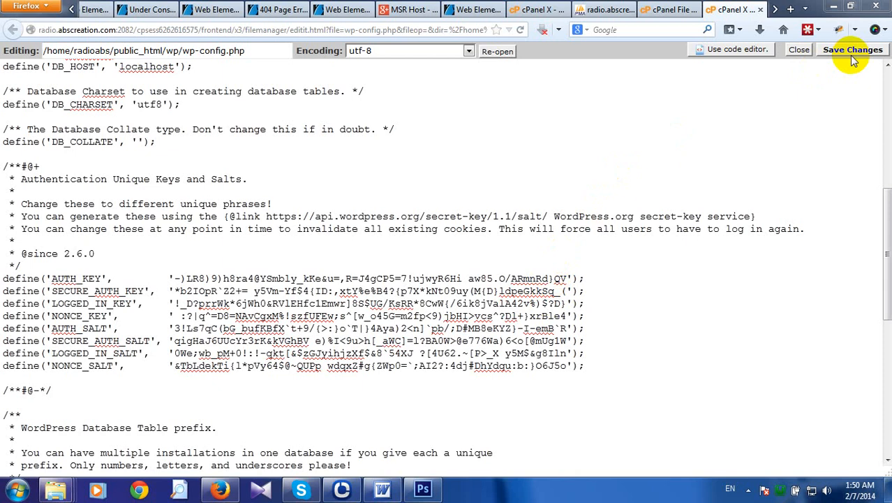
Open the live site's admin page at radio.abscreation.com/wp/wp-admin in a new browser tab.
{"action": "left_click", "coordinate": [775, 10]}
{"action": "left_click", "coordinate": [742, 8]}
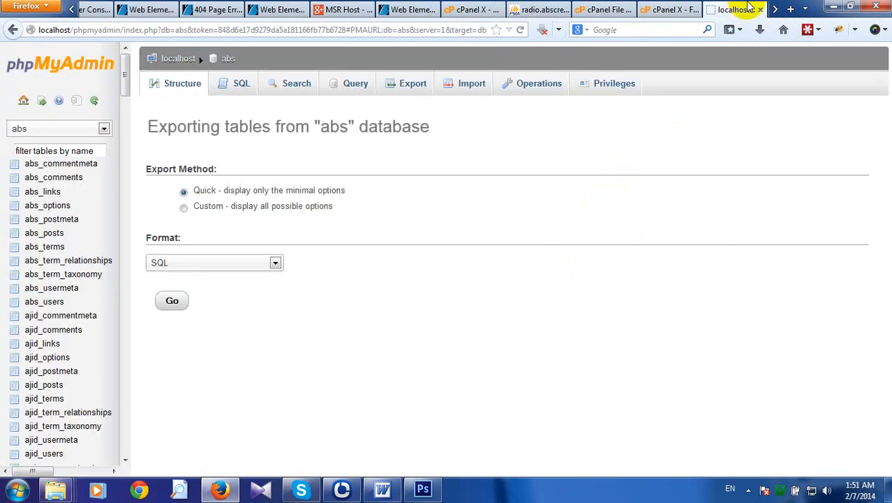
{"action": "left_click", "coordinate": [775, 10]}
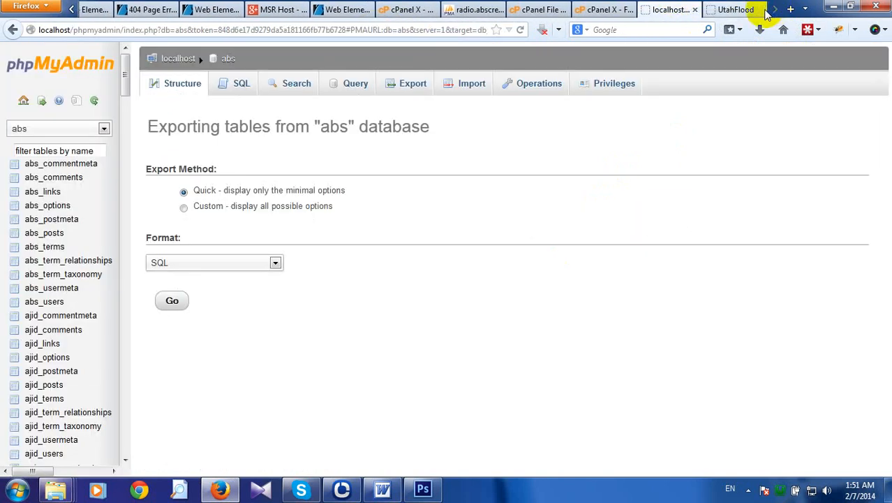
{"action": "left_click", "coordinate": [767, 10]}
{"action": "left_click", "coordinate": [790, 10]}
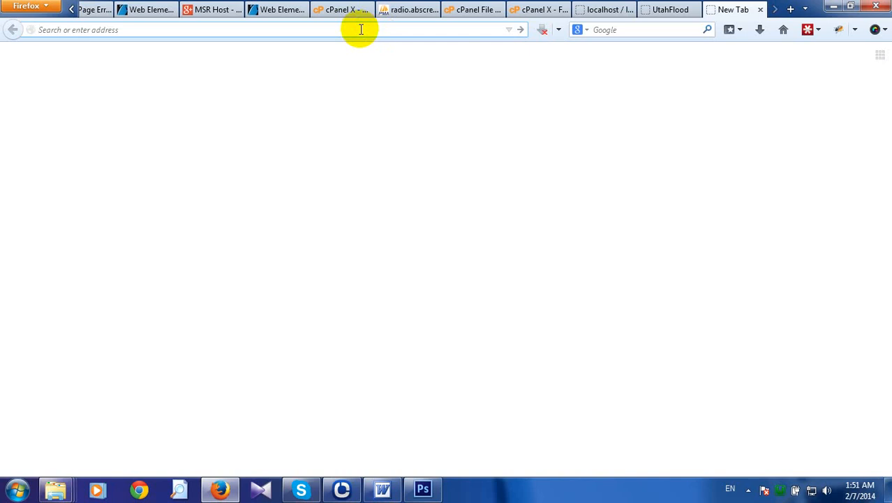
{"action": "type", "text": "radio.abscreation.com/"}
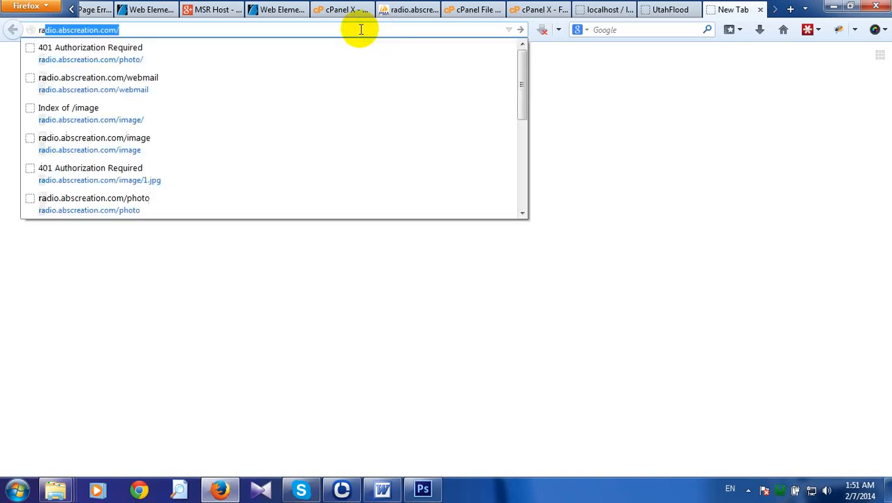
{"action": "key", "text": "Right"}
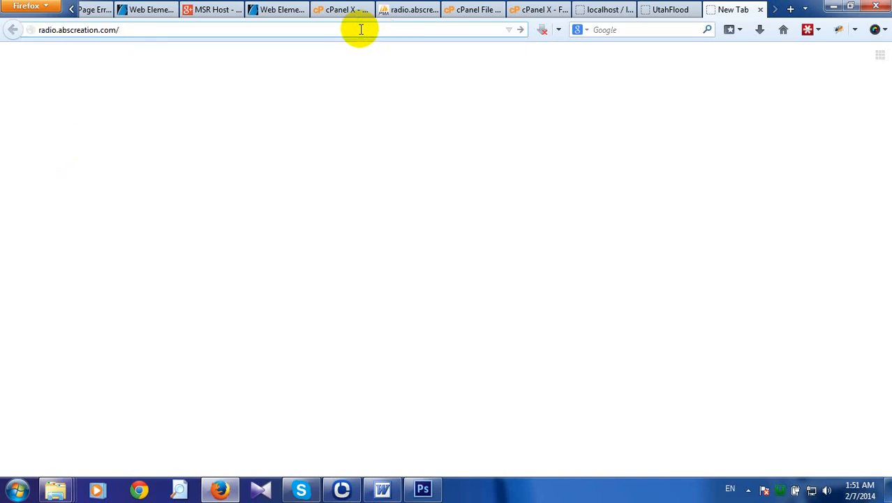
{"action": "type", "text": "wp/wp-admin"}
{"action": "key", "text": "Return"}
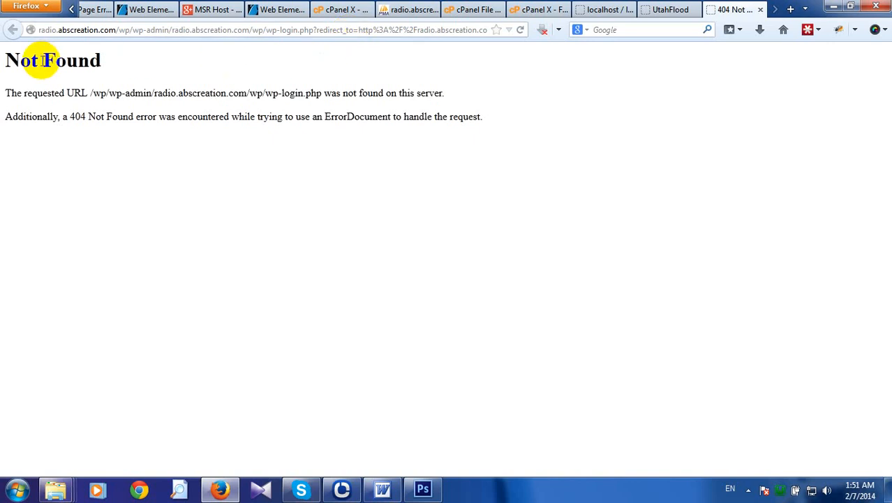
Return to the live radioabs_ut database in phpMyAdmin and open its utahflood_options table.
{"action": "left_click", "coordinate": [598, 9]}
{"action": "left_click", "coordinate": [550, 7]}
{"action": "left_click", "coordinate": [474, 8]}
{"action": "left_click", "coordinate": [408, 8]}
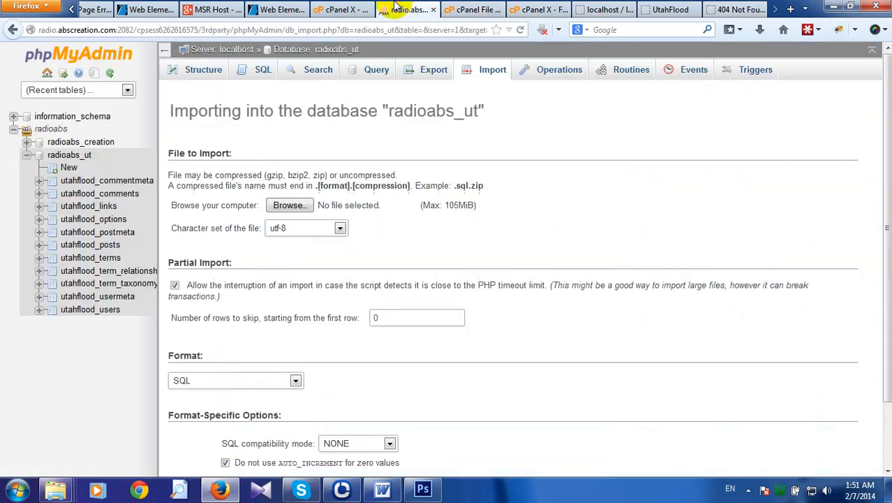
{"action": "left_click", "coordinate": [345, 9]}
{"action": "scroll", "coordinate": [371, 69], "scroll_direction": "up", "scroll_amount": 3}
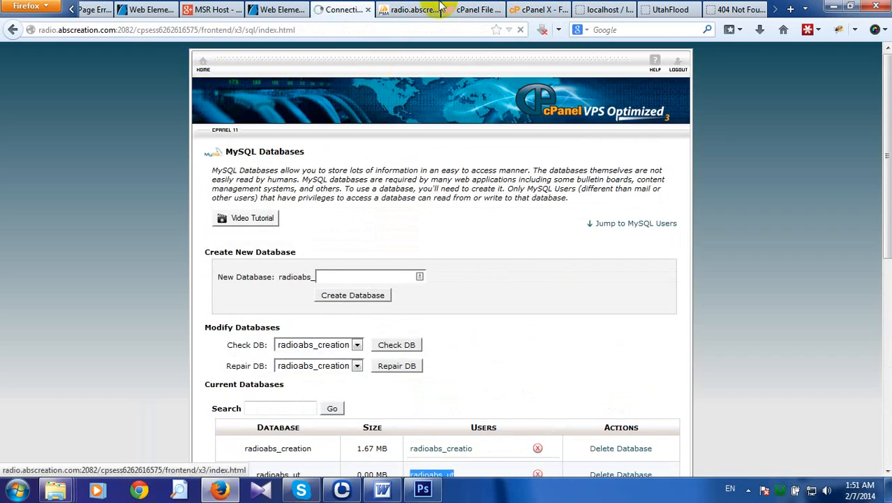
{"action": "left_click", "coordinate": [408, 9]}
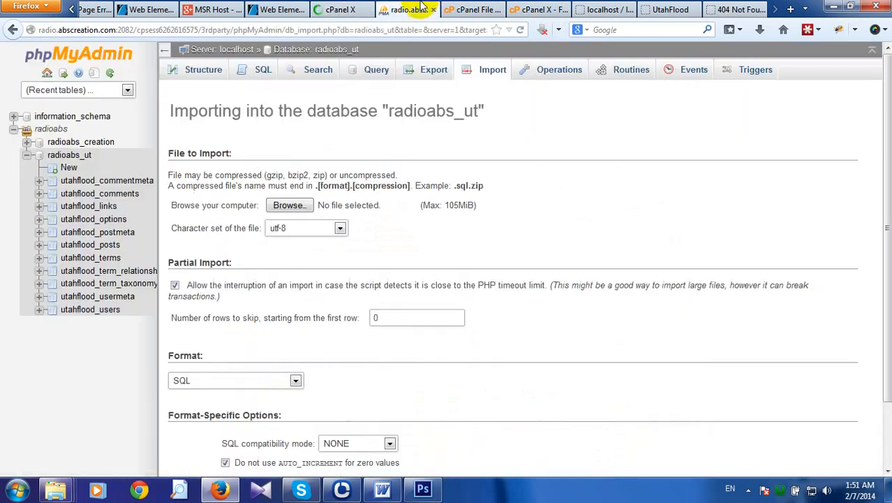
{"action": "left_click", "coordinate": [109, 222]}
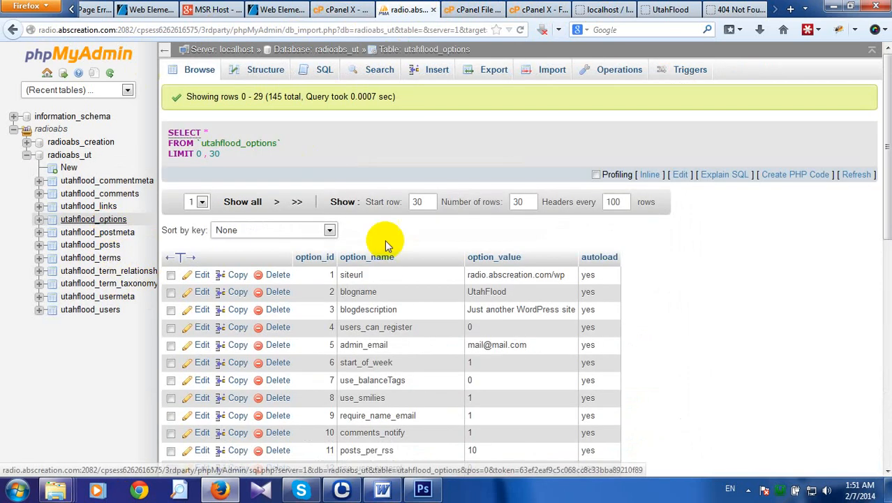
{"action": "left_click", "coordinate": [201, 287]}
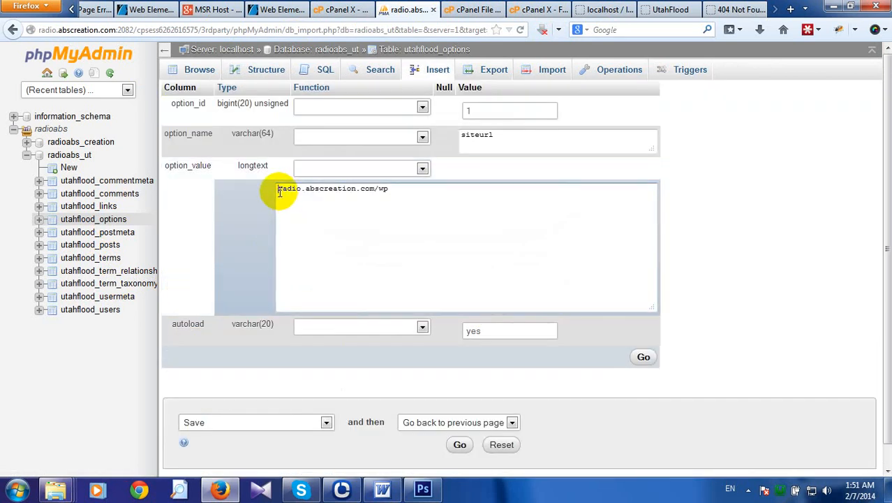
{"action": "type", "text": "http"}
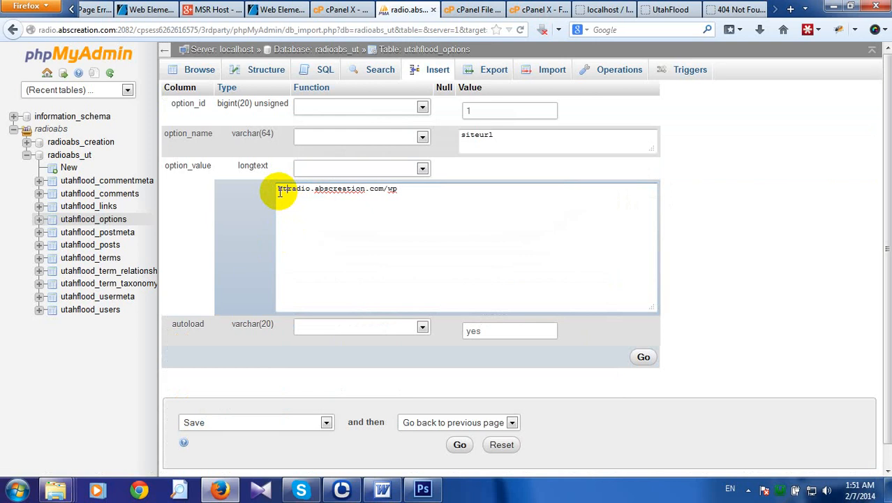
{"action": "type", "text": "://"}
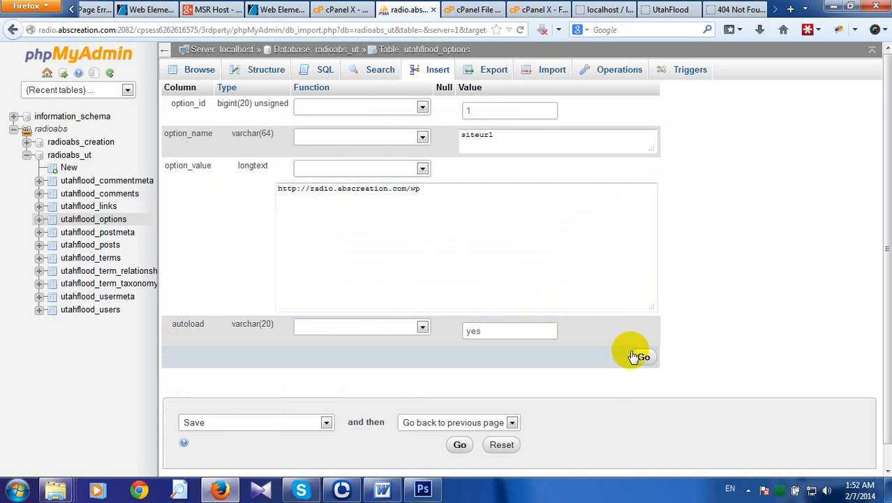
{"action": "left_click", "coordinate": [635, 356]}
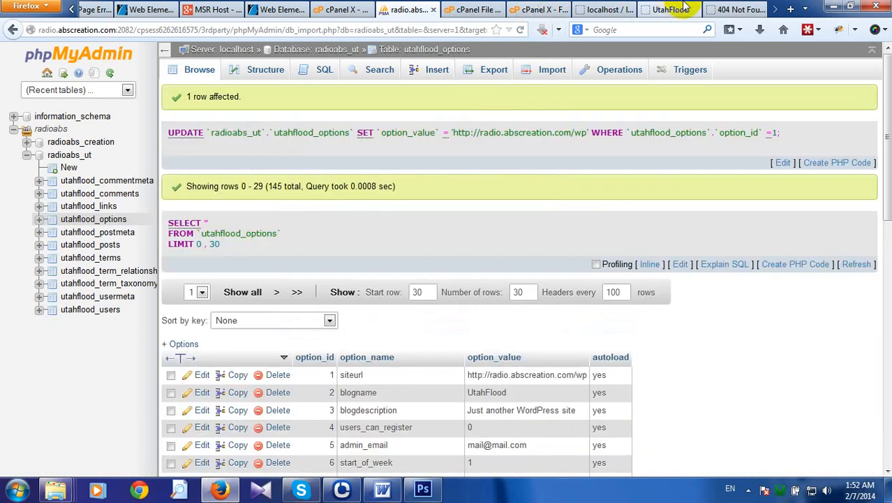
Reopen the WordPress admin address radio.abscreation.com/wp/wp-admin in the tab showing the 404 error.
{"action": "left_click", "coordinate": [712, 9]}
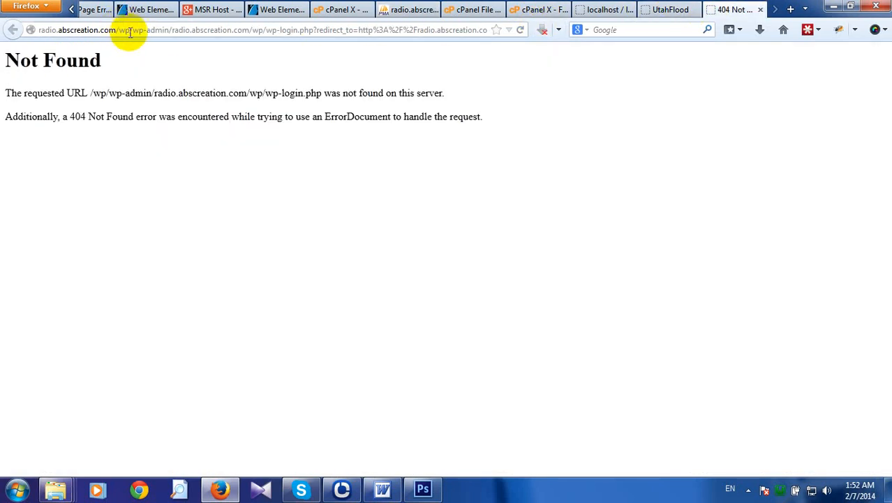
{"action": "left_click", "coordinate": [169, 30]}
{"action": "key", "text": "shift+End"}
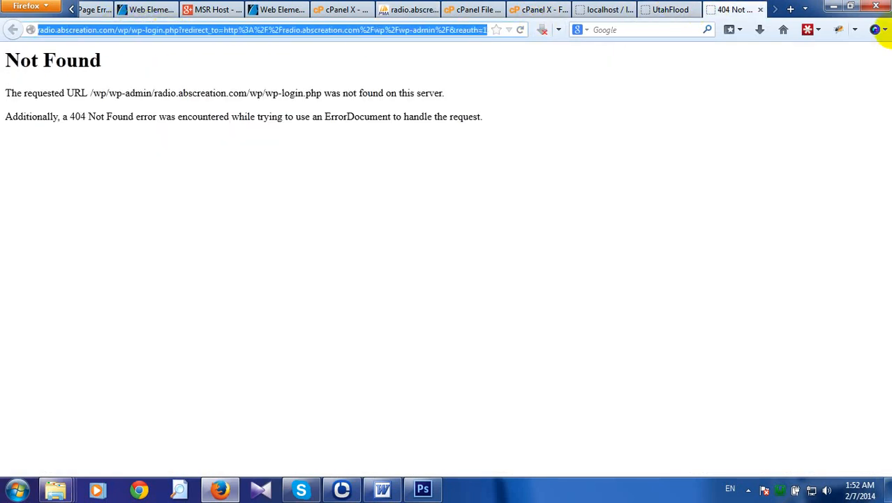
{"action": "key", "text": "Delete"}
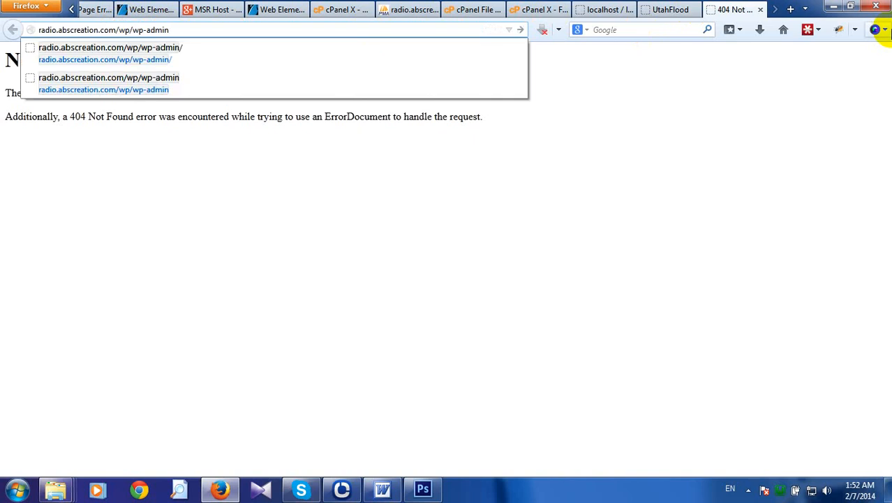
{"action": "key", "text": "Return"}
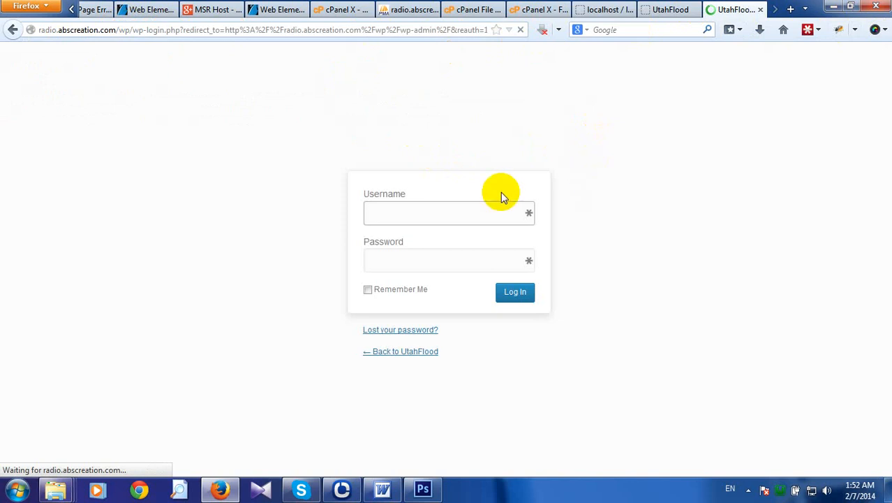
Log in to the live WordPress site with the admin username and password, and dismiss the offer to remember the password.
{"action": "left_click", "coordinate": [433, 213]}
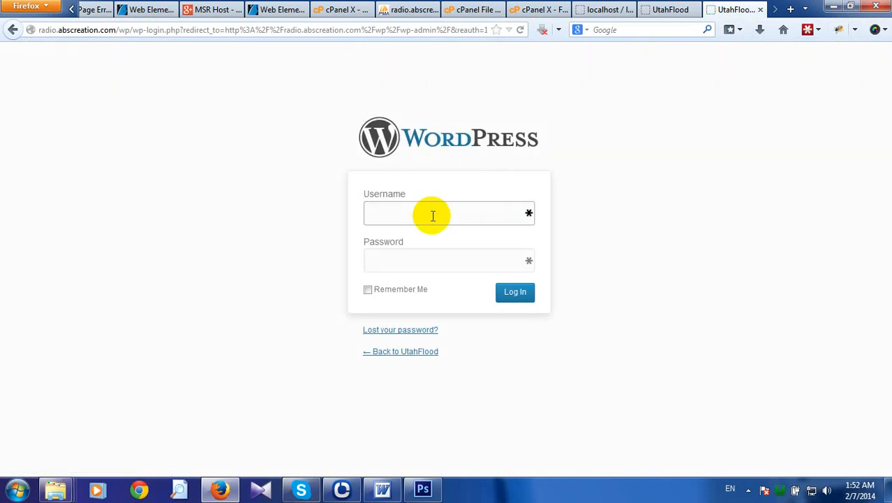
{"action": "left_click", "coordinate": [406, 260]}
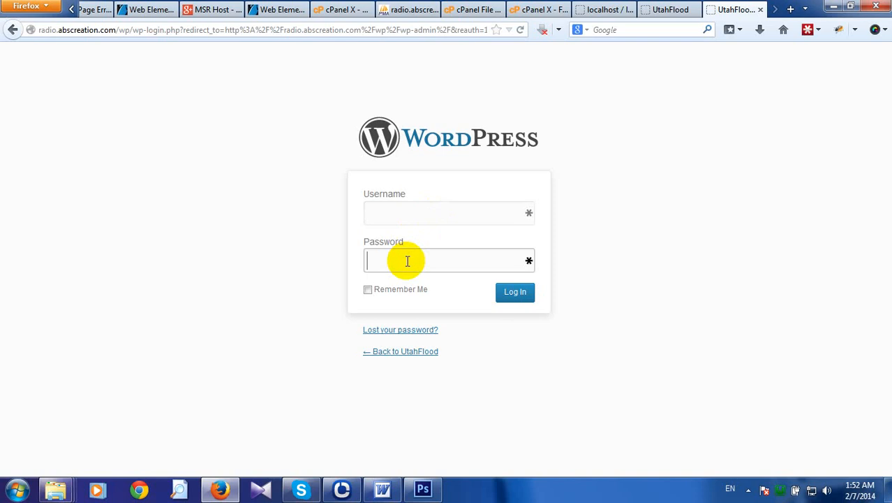
{"action": "left_click", "coordinate": [429, 204]}
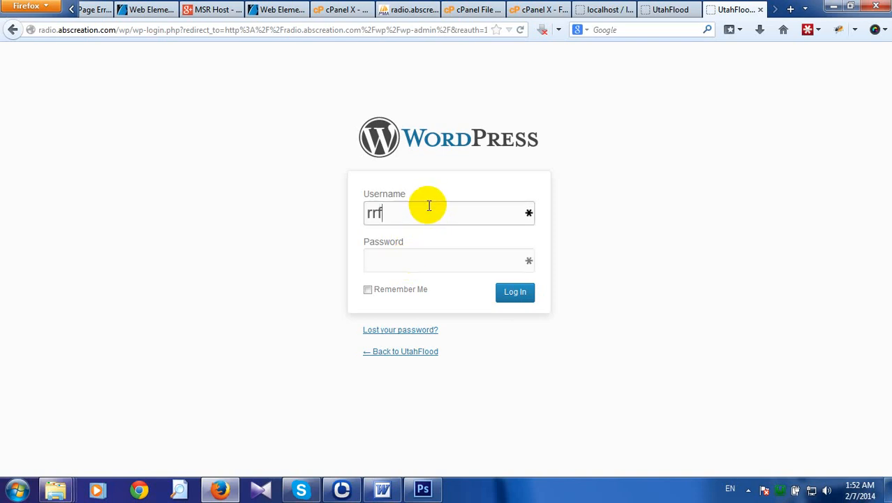
{"action": "key", "text": "Tab"}
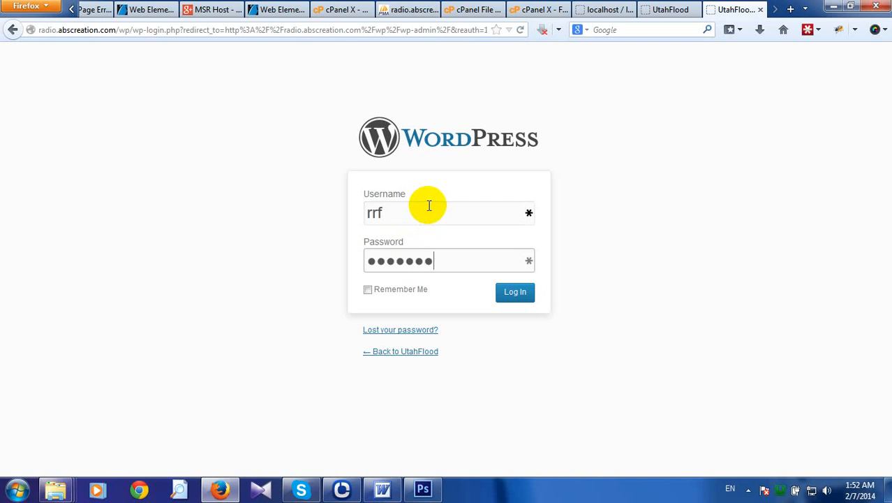
{"action": "left_click", "coordinate": [500, 293]}
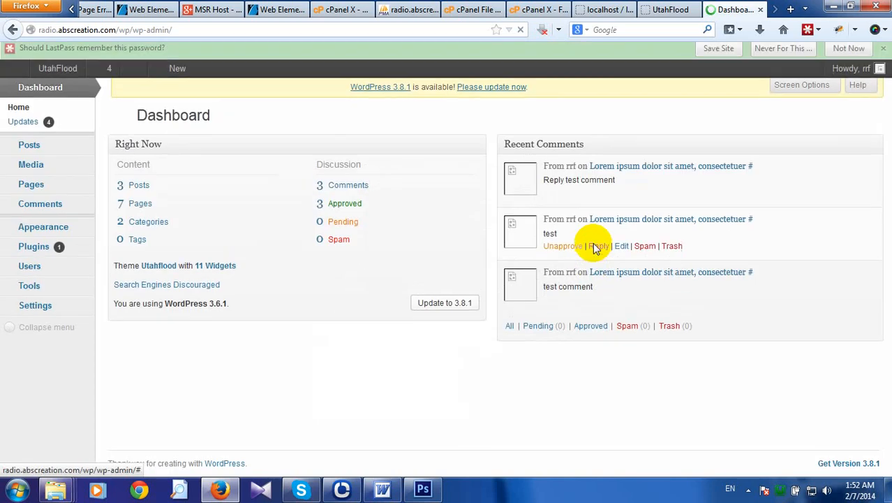
{"action": "left_click", "coordinate": [883, 52]}
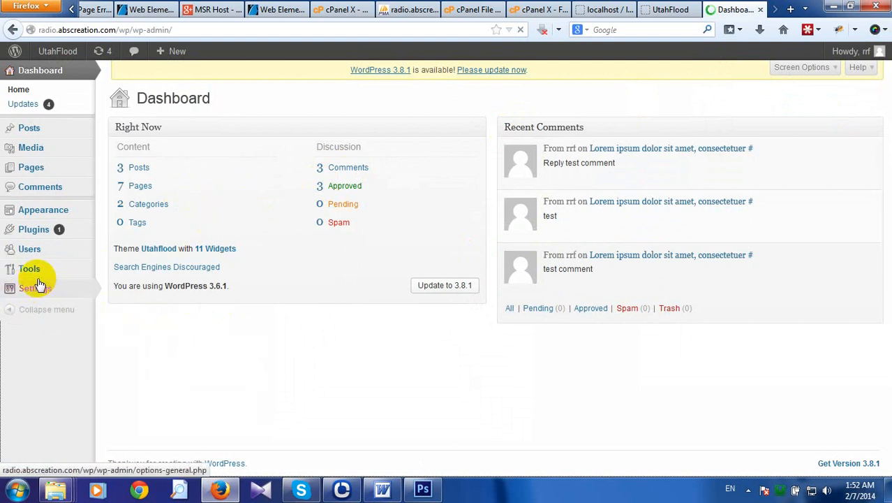
Open the WordPress General Settings page and dismiss the password-saving prompt.
{"action": "mouse_move", "coordinate": [56, 286]}
{"action": "left_click", "coordinate": [139, 292]}
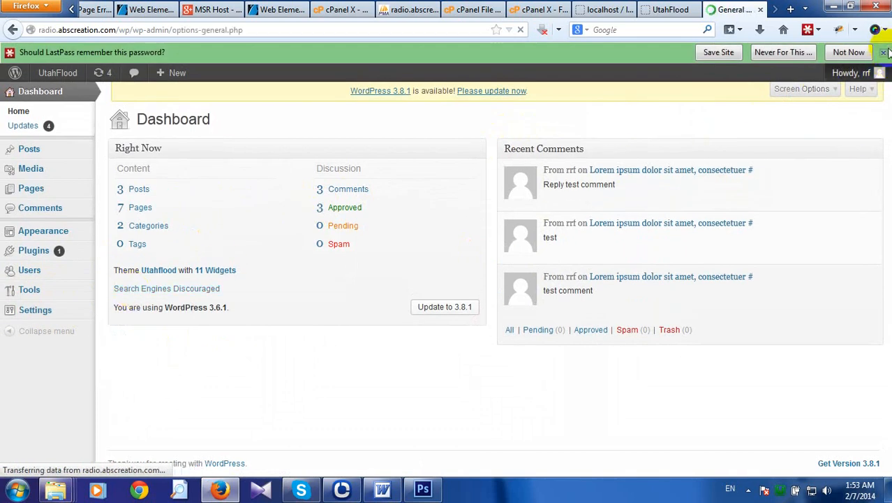
{"action": "left_click", "coordinate": [883, 52]}
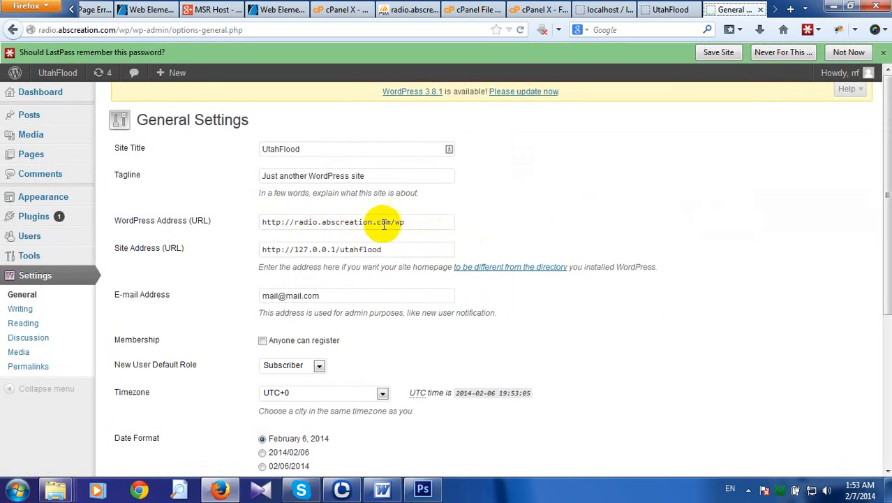
{"action": "left_click_drag", "start_coordinate": [404, 221], "coordinate": [249, 220]}
{"action": "key", "text": "ctrl+c"}
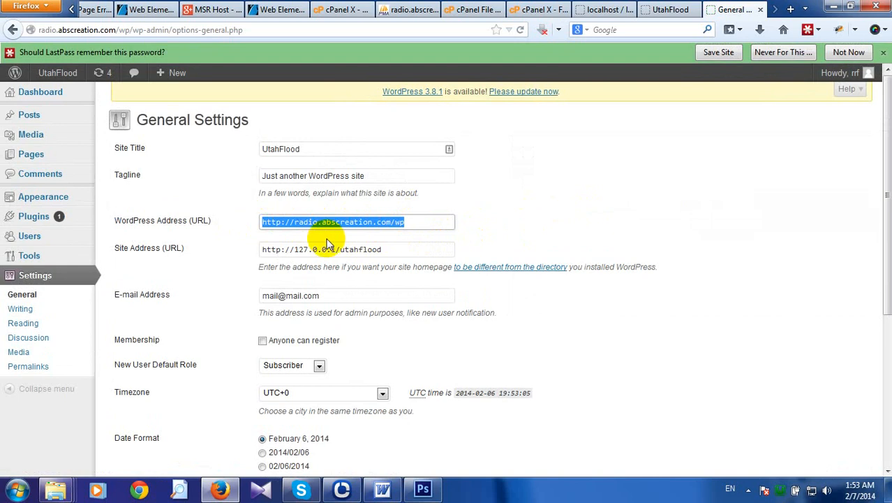
{"action": "left_click_drag", "start_coordinate": [392, 248], "coordinate": [326, 250]}
{"action": "left_click", "coordinate": [292, 249]}
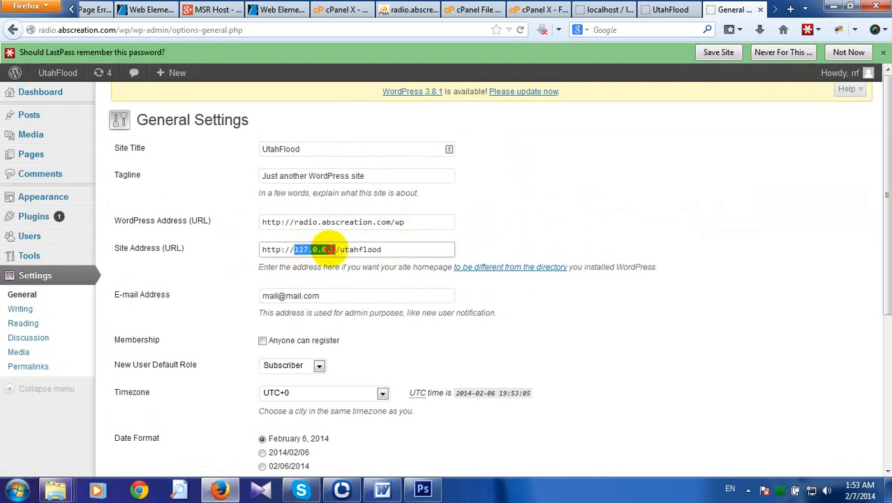
{"action": "left_click_drag", "start_coordinate": [382, 249], "coordinate": [243, 249]}
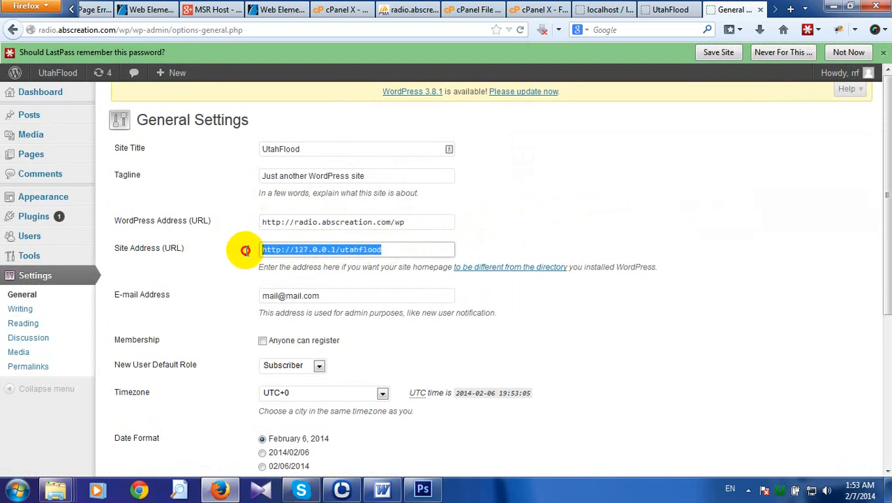
{"action": "key", "text": "ctrl+v"}
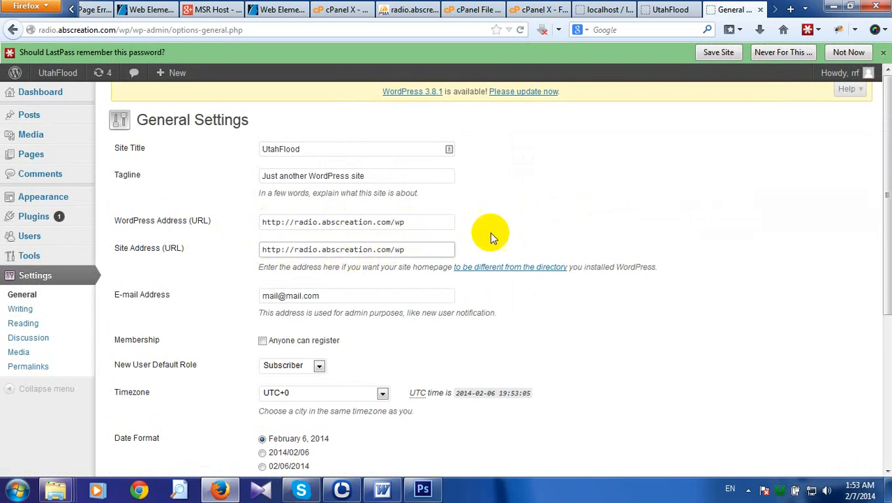
{"action": "left_click", "coordinate": [515, 228]}
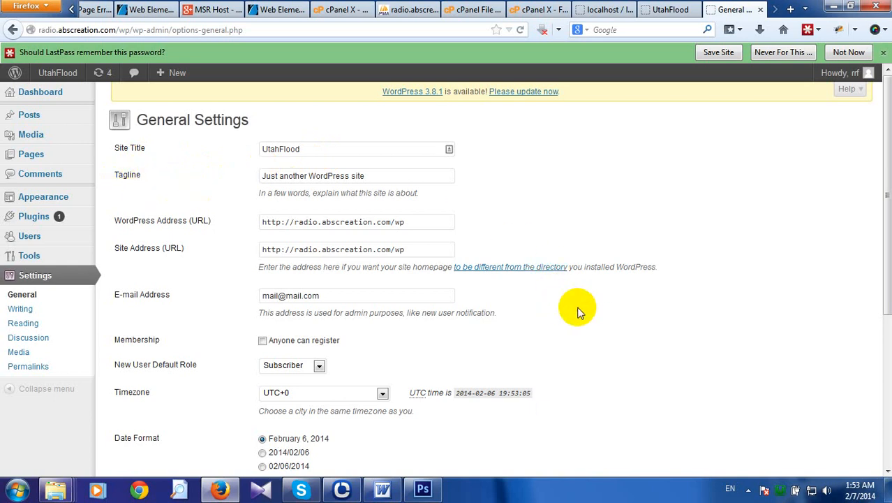
{"action": "scroll", "coordinate": [233, 303], "scroll_direction": "down", "scroll_amount": 5}
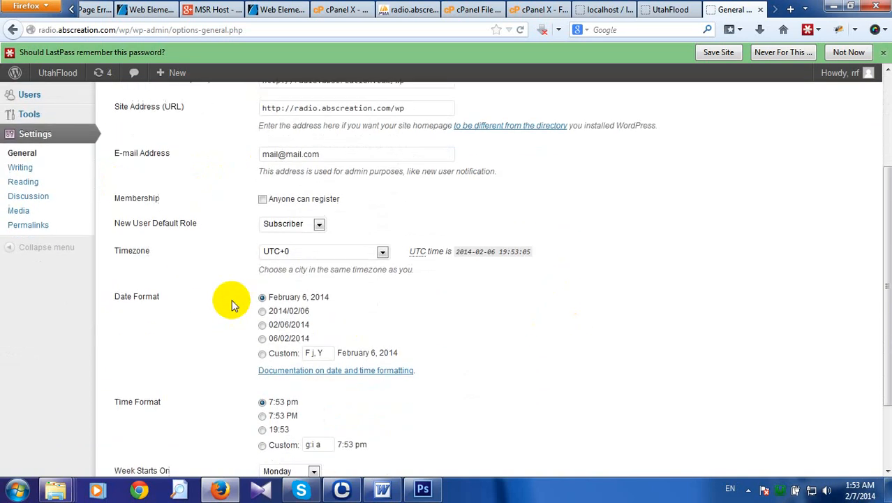
{"action": "left_click", "coordinate": [147, 412]}
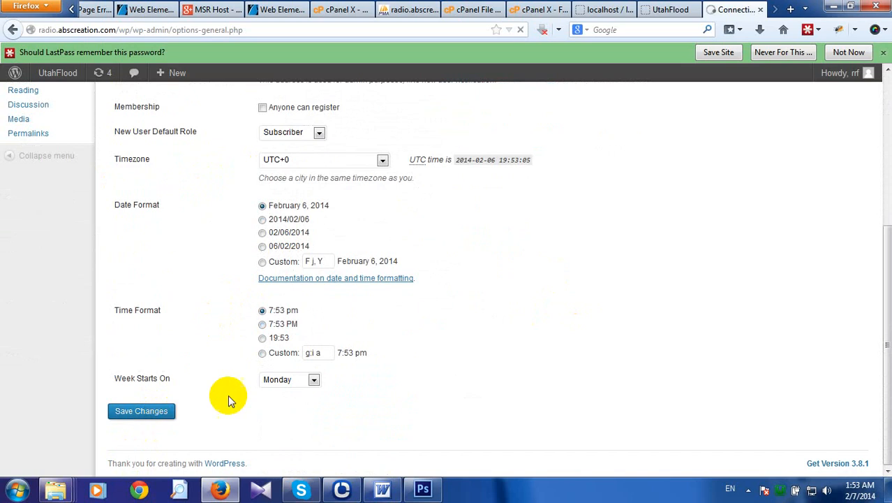
Dismiss the password-saving prompt and open the live UtahFlood site from the WordPress admin in a separate browser tab.
{"action": "left_click", "coordinate": [882, 53]}
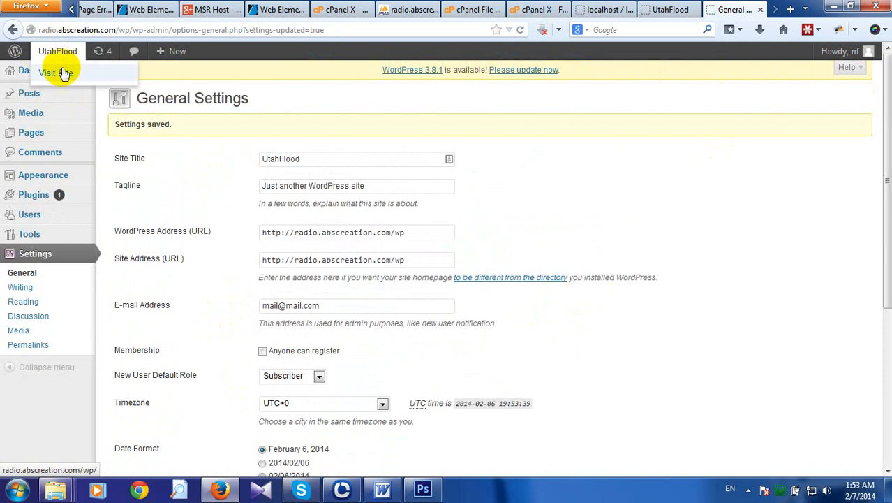
{"action": "middle_click", "coordinate": [64, 72]}
{"action": "left_click", "coordinate": [737, 9]}
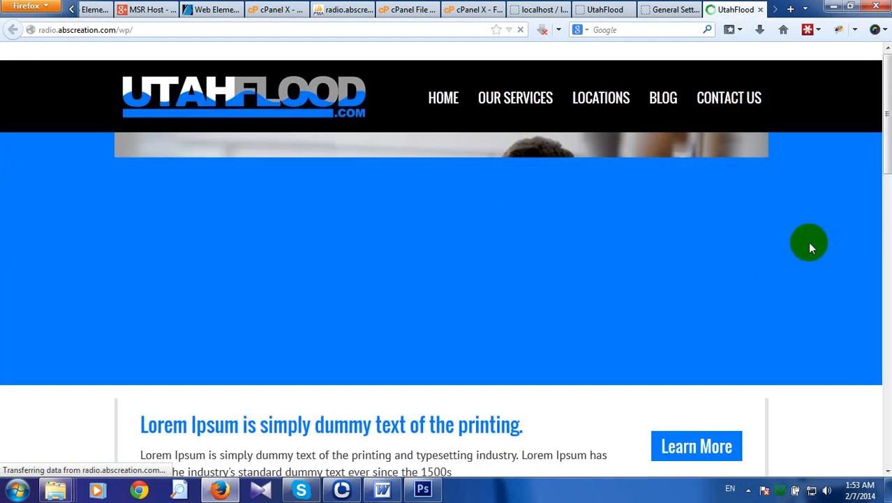
Check the live homepage's address and examine its banner, content sections and footer for correct loading.
{"action": "left_click_drag", "start_coordinate": [133, 32], "coordinate": [2, 33]}
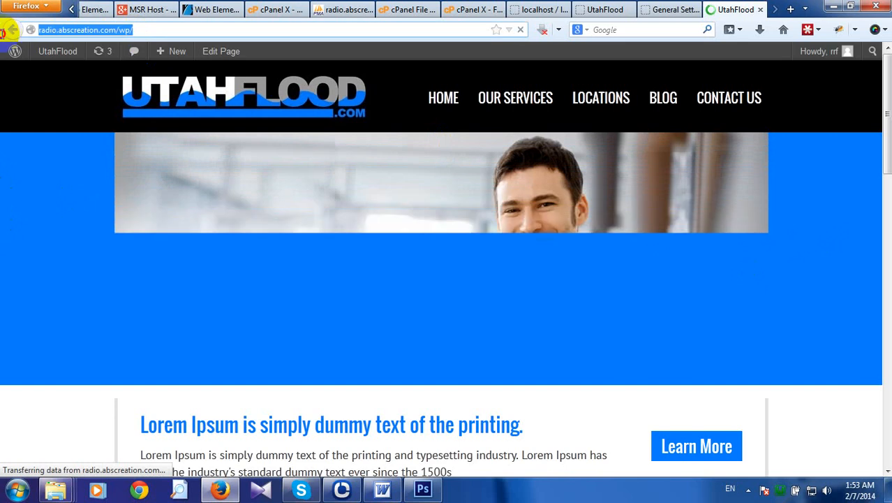
{"action": "scroll", "coordinate": [41, 211], "scroll_direction": "down", "scroll_amount": 3}
{"action": "scroll", "coordinate": [41, 211], "scroll_direction": "down", "scroll_amount": 10}
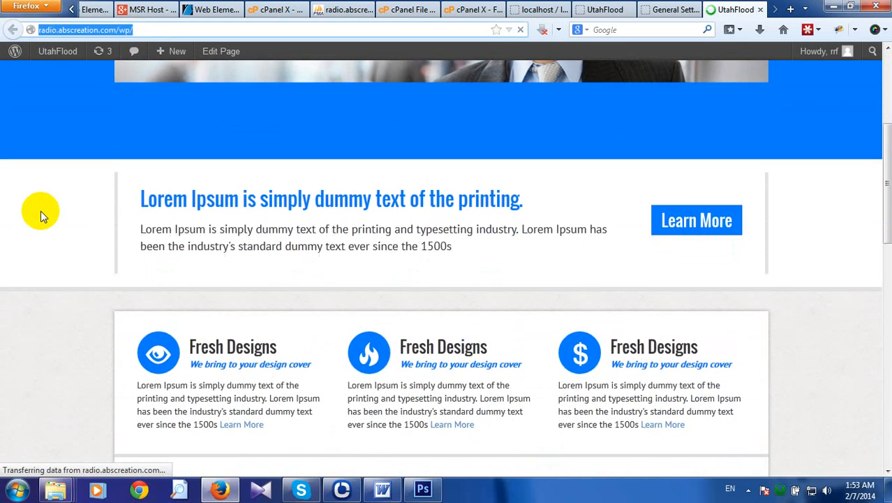
{"action": "scroll", "coordinate": [40, 211], "scroll_direction": "down", "scroll_amount": 2}
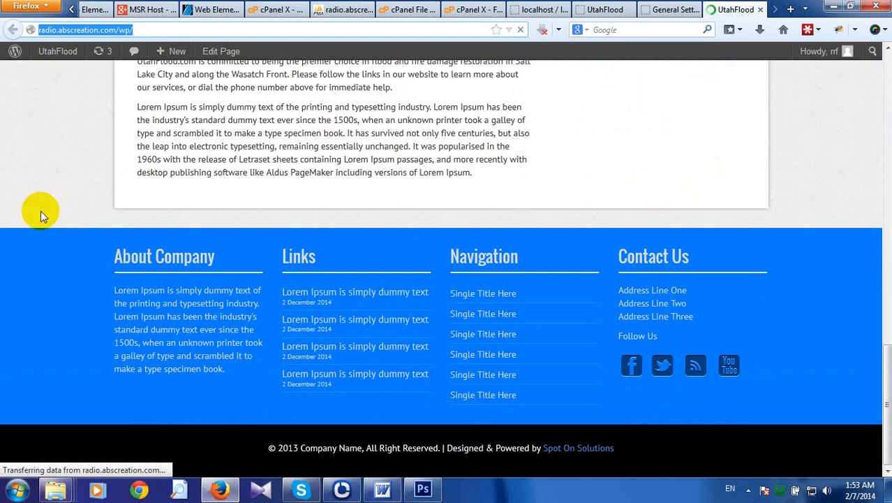
{"action": "scroll", "coordinate": [40, 211], "scroll_direction": "up", "scroll_amount": 12}
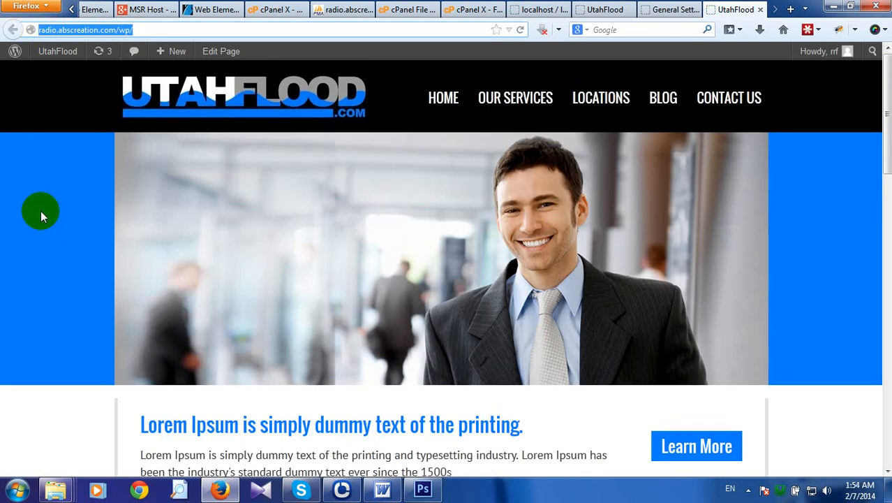
{"action": "scroll", "coordinate": [41, 211], "scroll_direction": "down", "scroll_amount": 2}
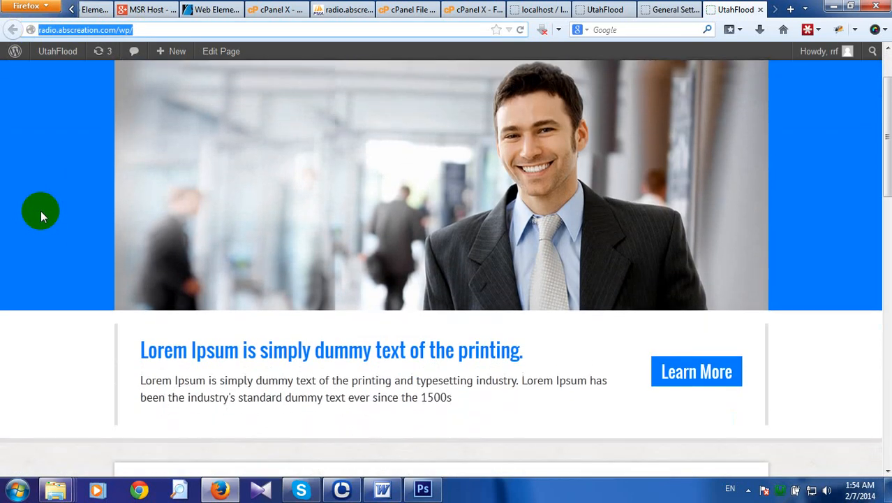